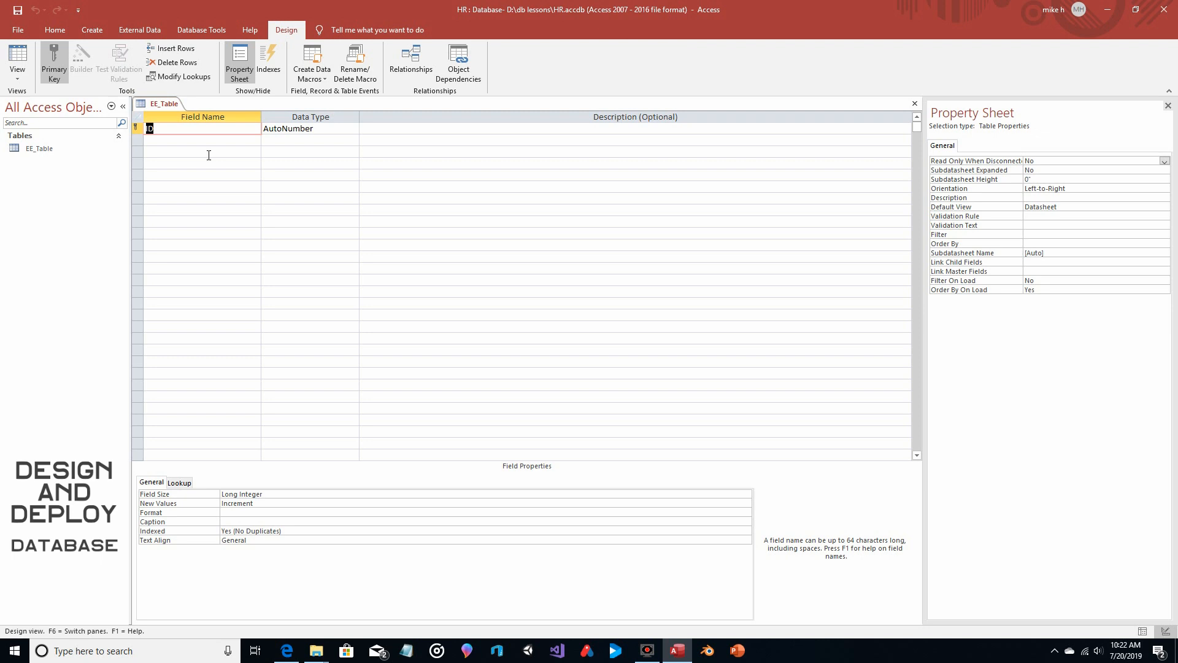
Remove the primary key from the ID field, rename the field EE_Name and set its data type to Short Text
{"action": "left_click", "coordinate": [55, 58]}
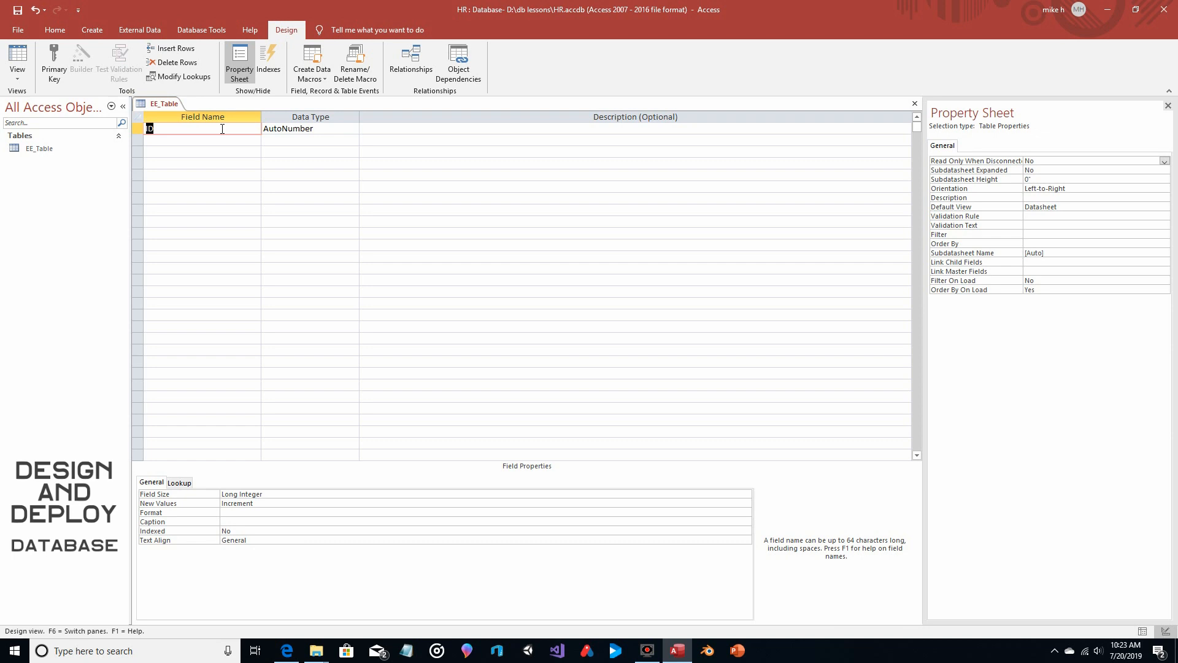
{"action": "type", "text": "EE_Name"}
{"action": "left_click", "coordinate": [353, 128]}
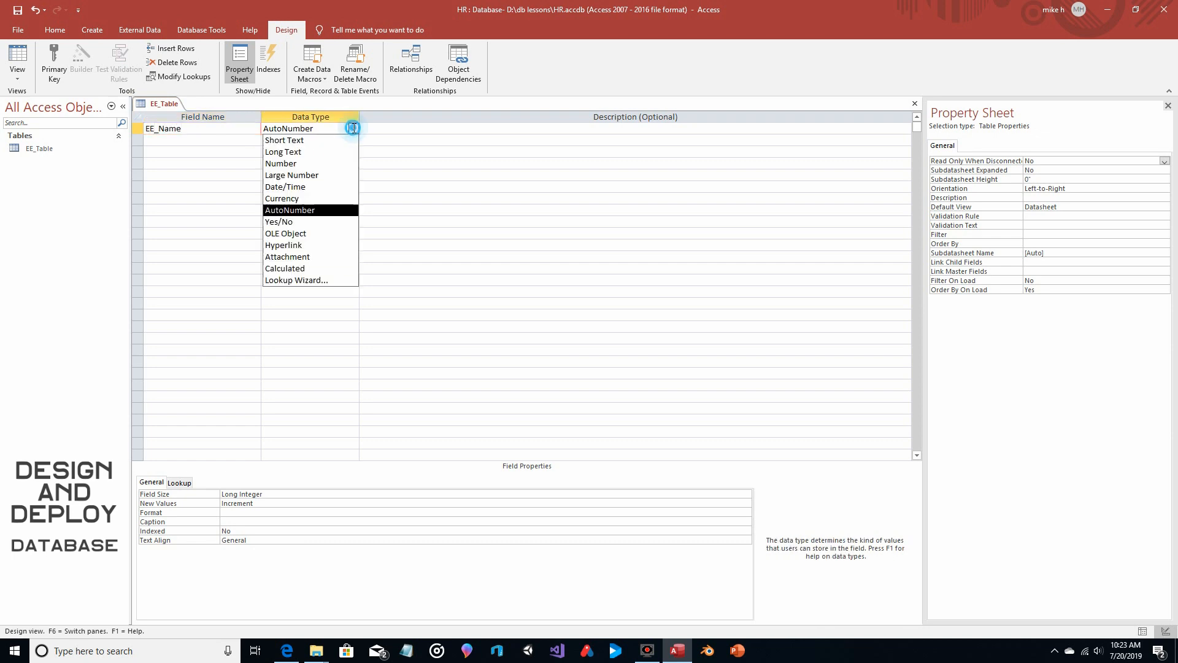
{"action": "left_click", "coordinate": [327, 141]}
Add a Short Text field named EE_Job to EE_Table, and close the table saving its design changes
{"action": "left_click", "coordinate": [207, 140]}
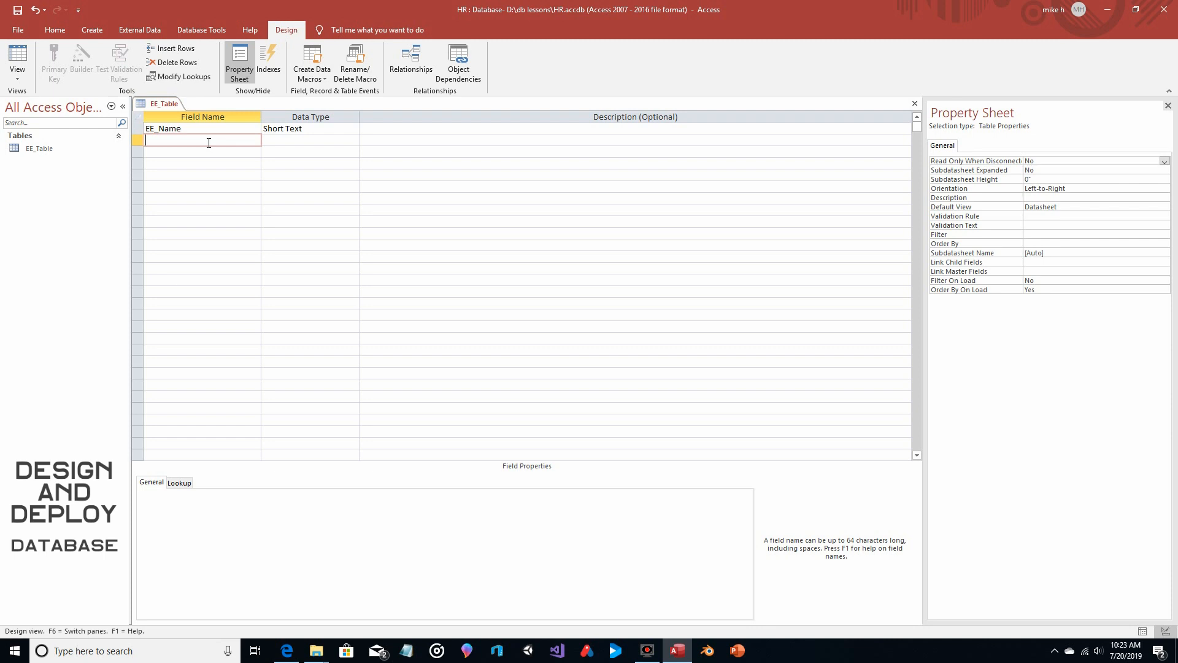
{"action": "type", "text": "EE_Job"}
{"action": "left_click", "coordinate": [342, 144]}
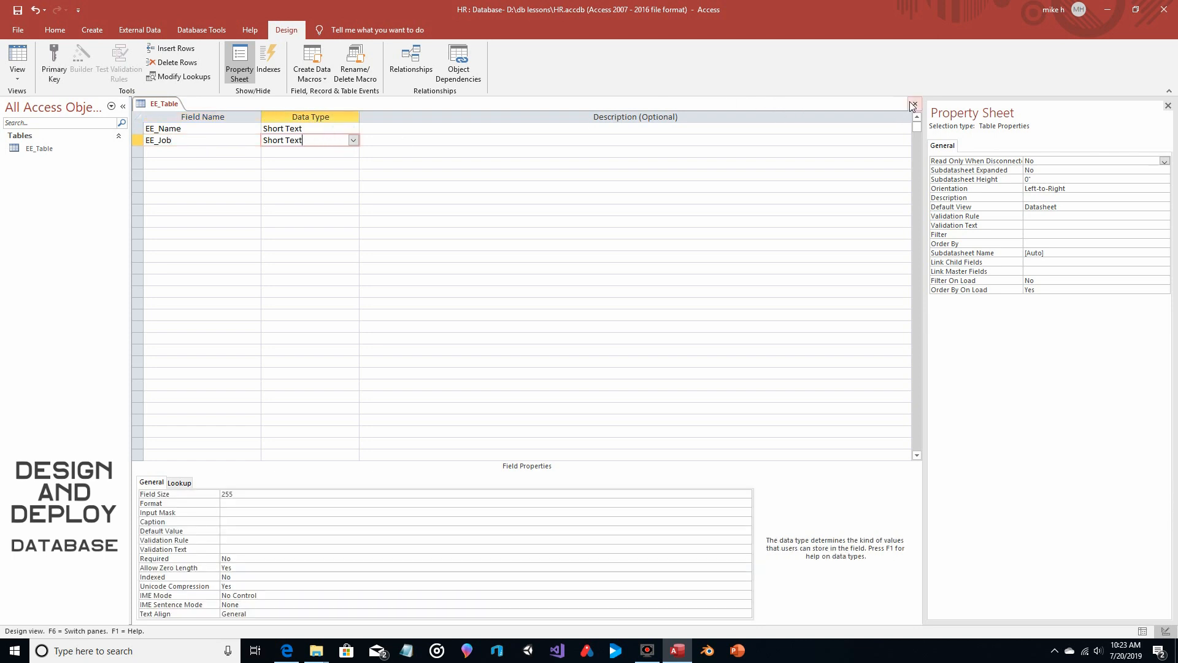
{"action": "left_click", "coordinate": [913, 105]}
{"action": "left_click", "coordinate": [543, 361]}
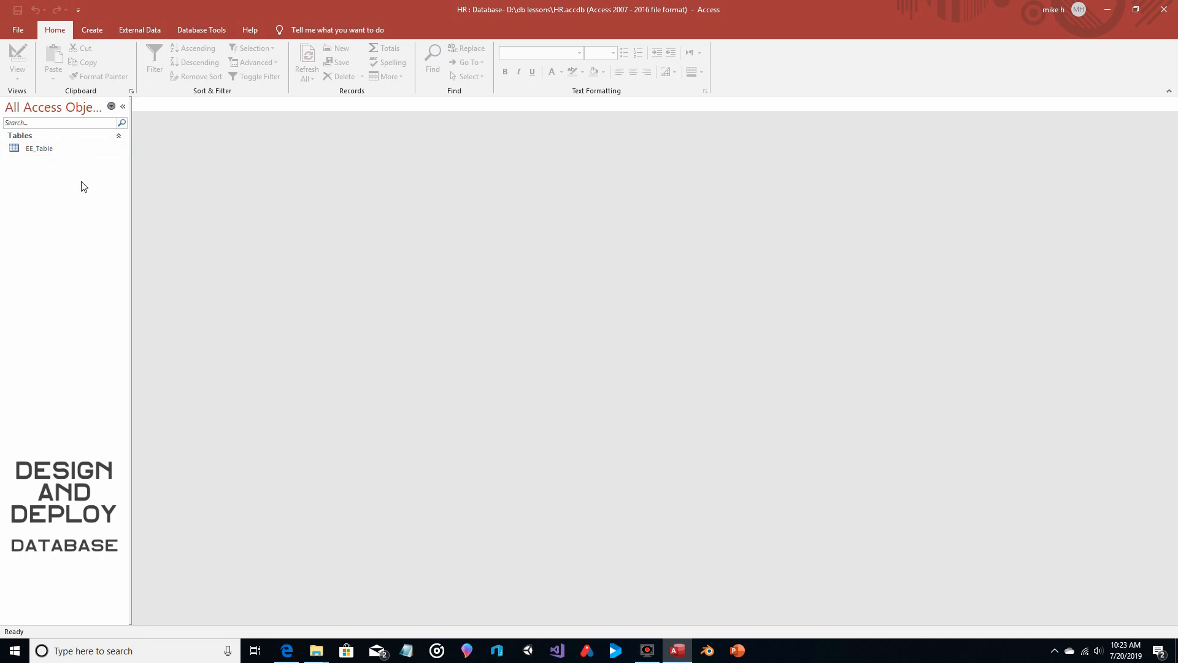
Create a new table and open it in Design View, saving it as All_Roles
{"action": "left_click", "coordinate": [86, 28]}
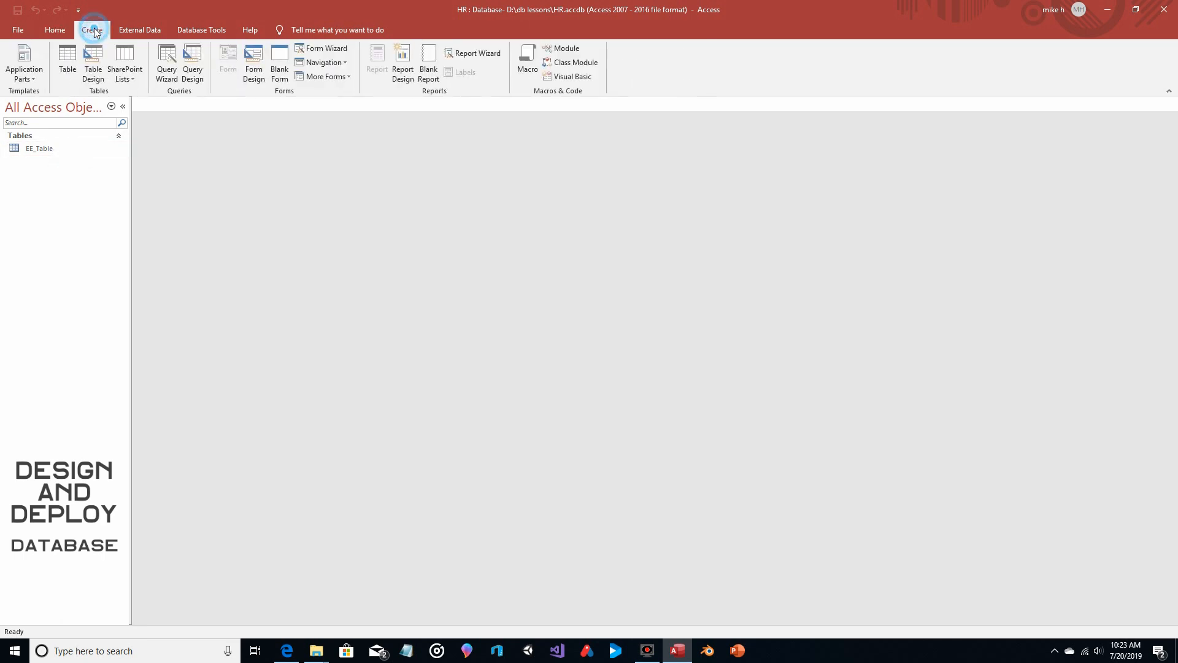
{"action": "left_click", "coordinate": [68, 55]}
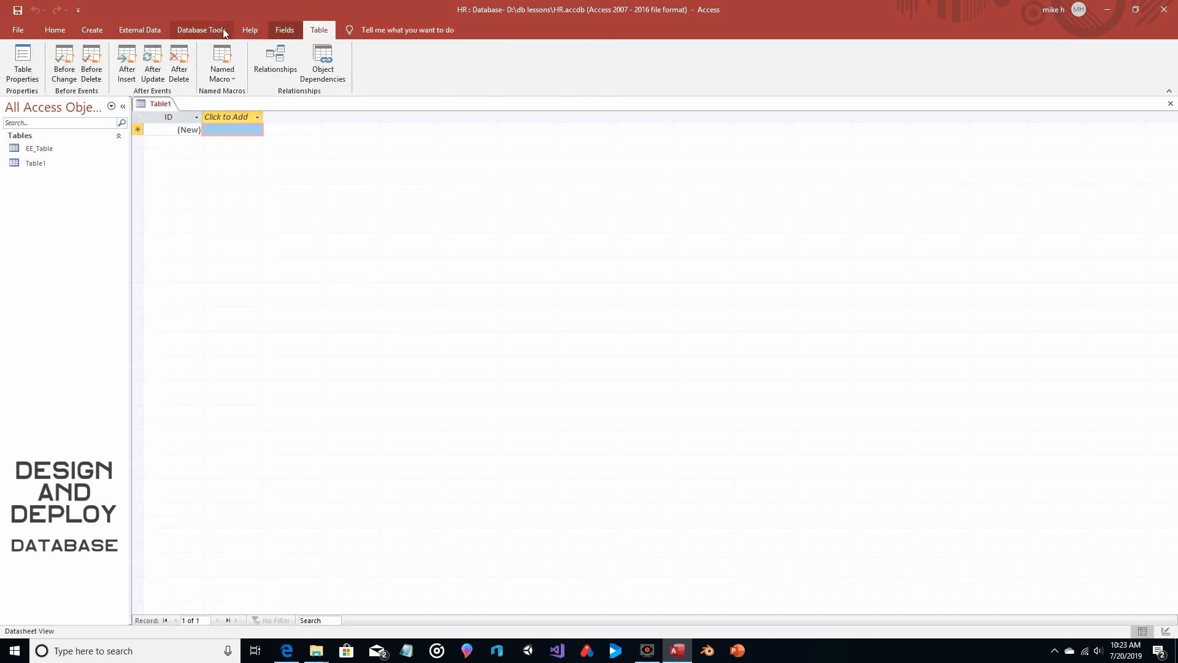
{"action": "left_click", "coordinate": [55, 30]}
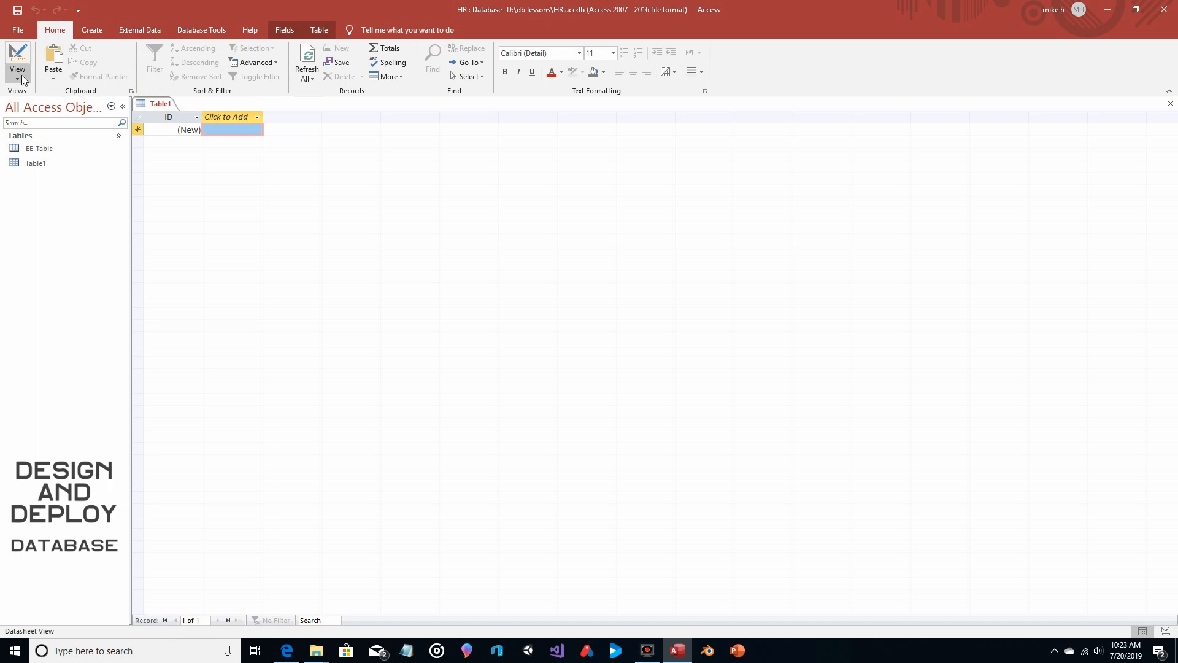
{"action": "left_click", "coordinate": [22, 79]}
{"action": "left_click", "coordinate": [26, 123]}
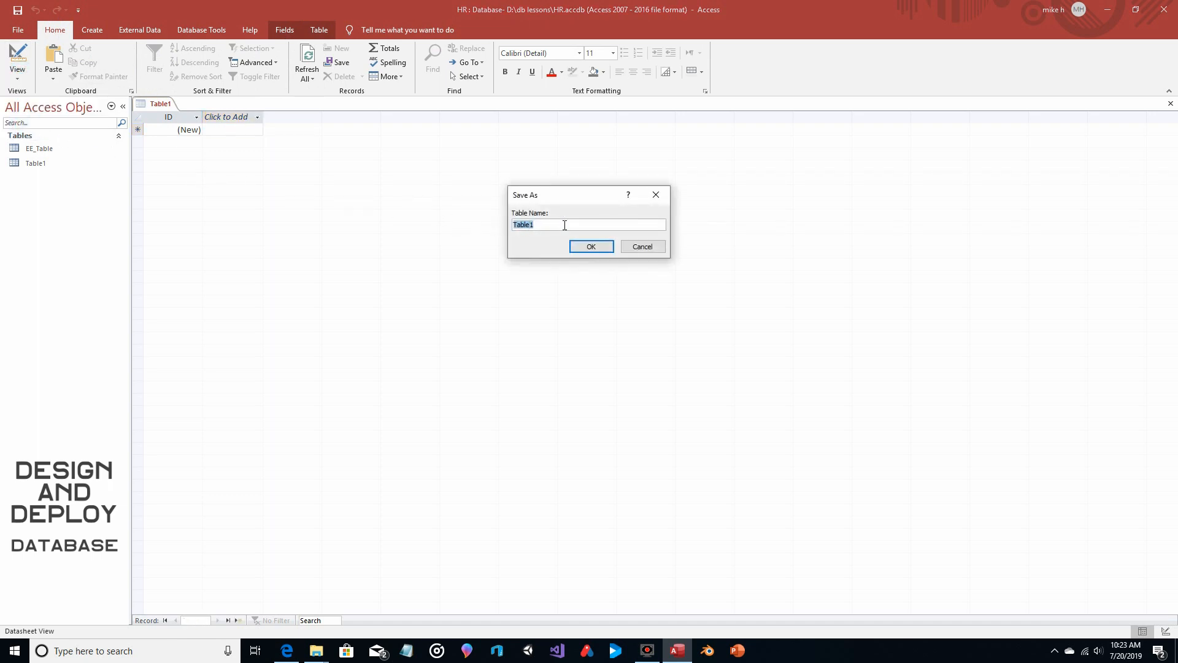
{"action": "type", "text": "All_Roles"}
{"action": "left_click", "coordinate": [589, 246]}
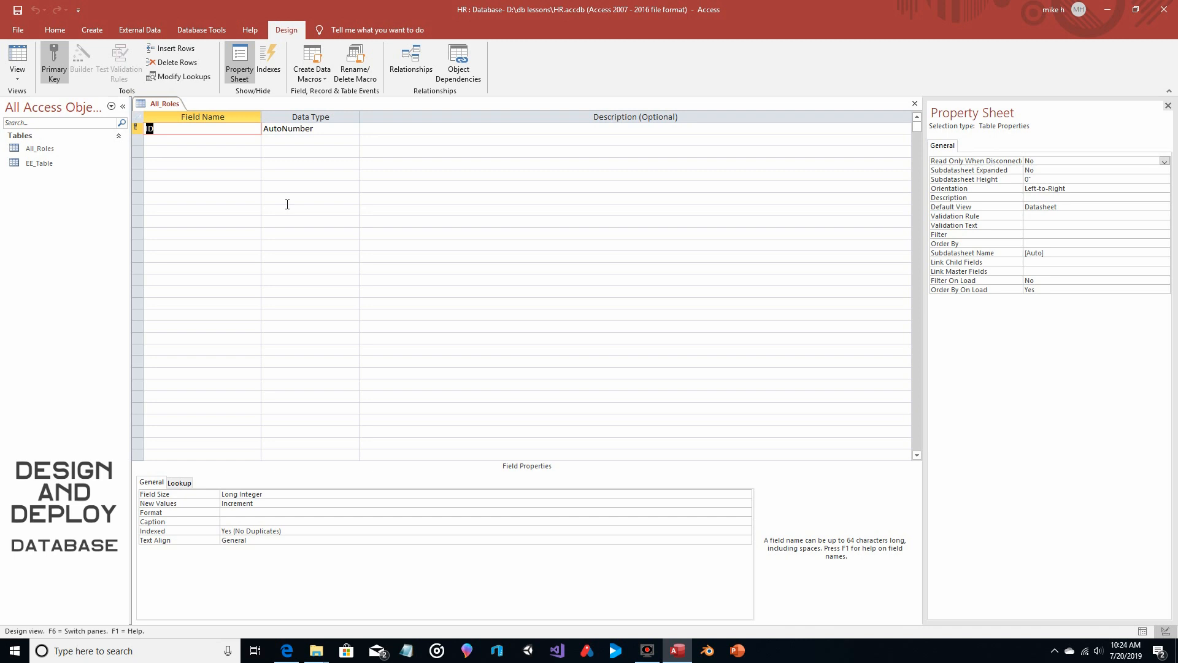
Remove the primary key from All_Roles' ID field, rename the field Job_Desc and set its data type to Short Text
{"action": "left_click", "coordinate": [54, 61]}
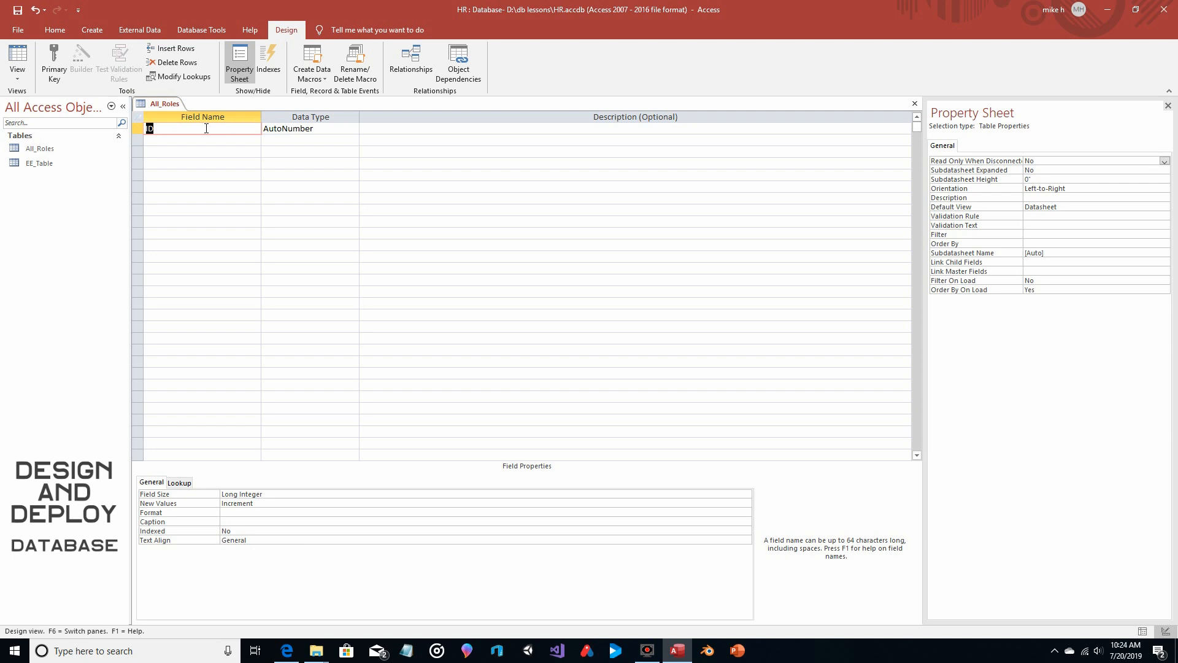
{"action": "type", "text": "Job_Desc"}
{"action": "left_click", "coordinate": [353, 128]}
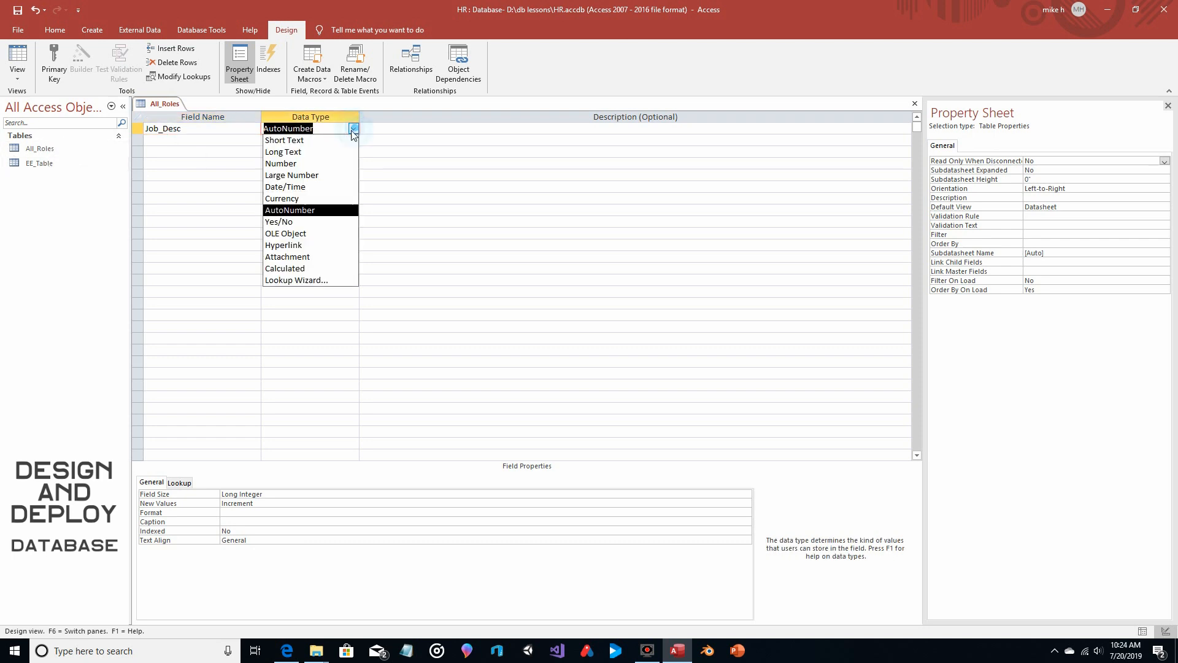
{"action": "left_click", "coordinate": [306, 140]}
Add a Short Text field named Req_Train_1 below Job_Desc
{"action": "left_click", "coordinate": [239, 140]}
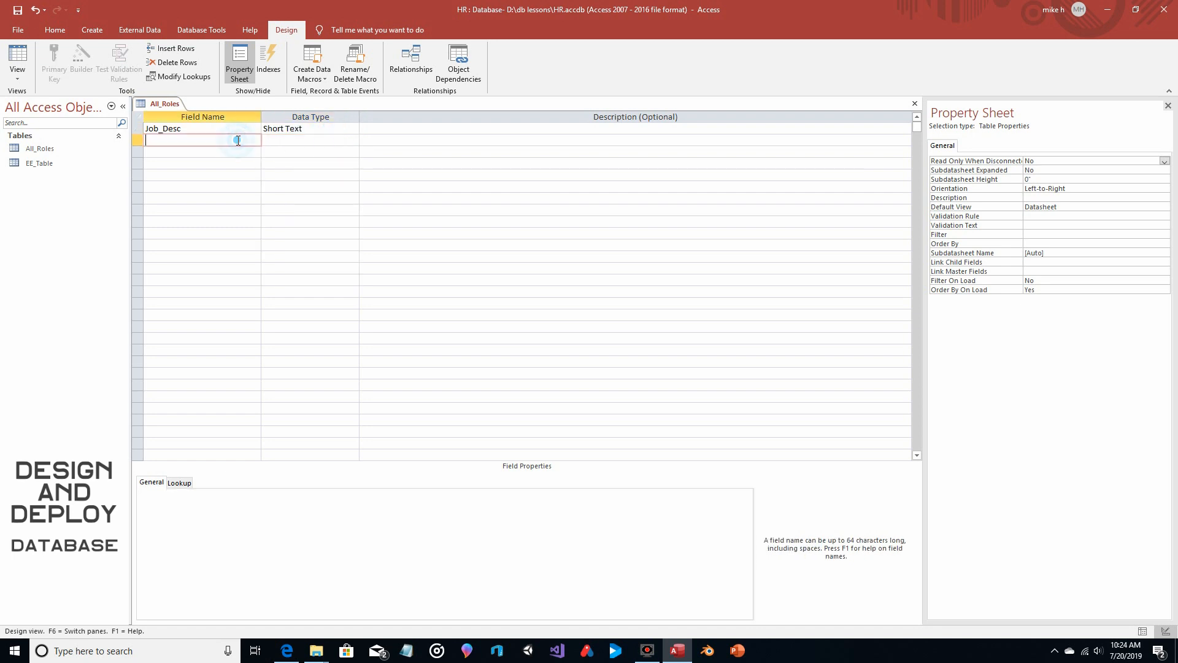
{"action": "type", "text": "Req_Train_1"}
{"action": "left_click", "coordinate": [331, 141]}
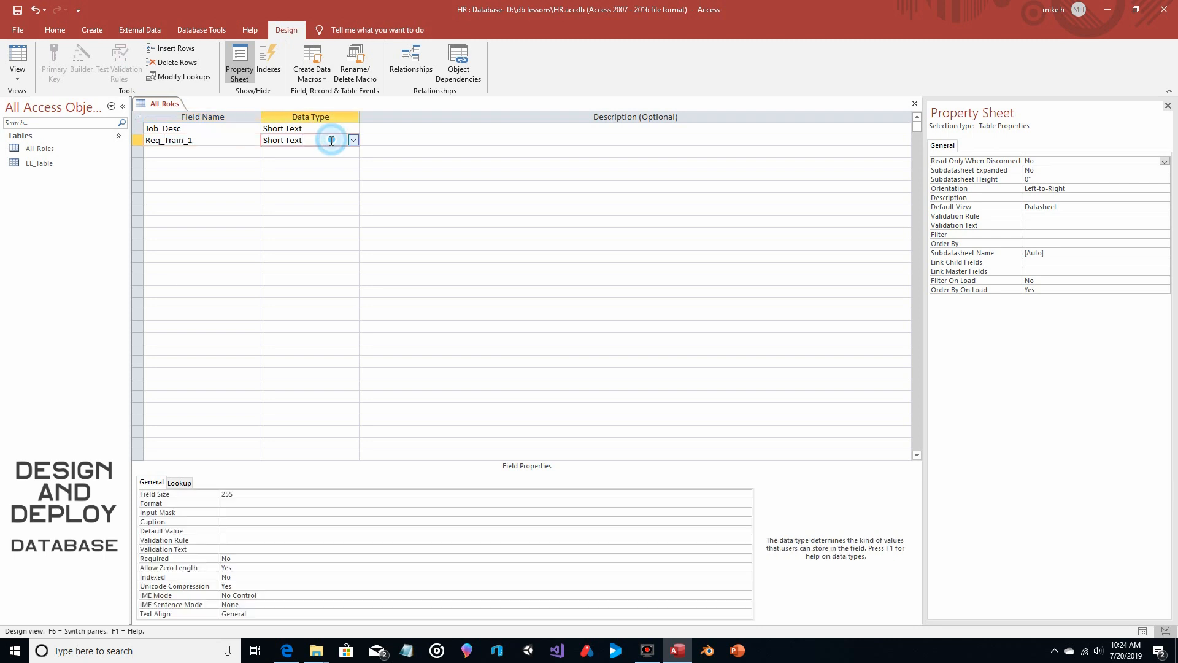
Add a Short Text field named Req_Train_2 to the All_Roles table
{"action": "left_click", "coordinate": [188, 151]}
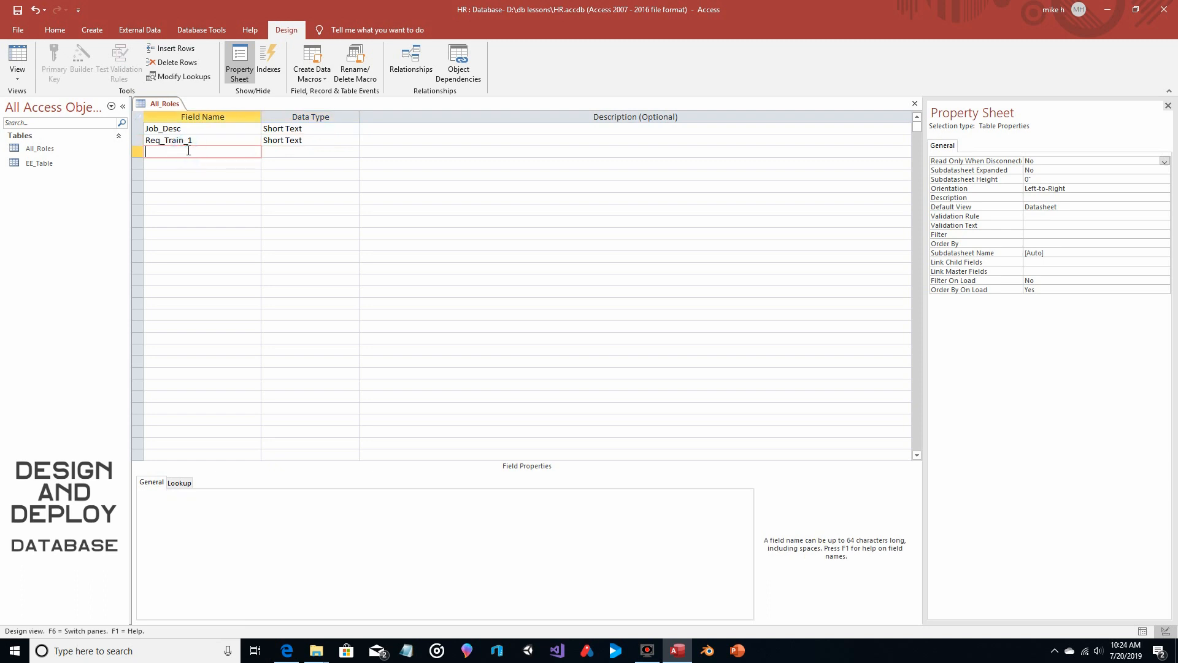
{"action": "type", "text": "Req_Train_2"}
{"action": "key", "text": "Tab"}
Add a Short Text field named Req_Train_3 to All_Roles, and close the table saving its design changes
{"action": "left_click", "coordinate": [222, 166]}
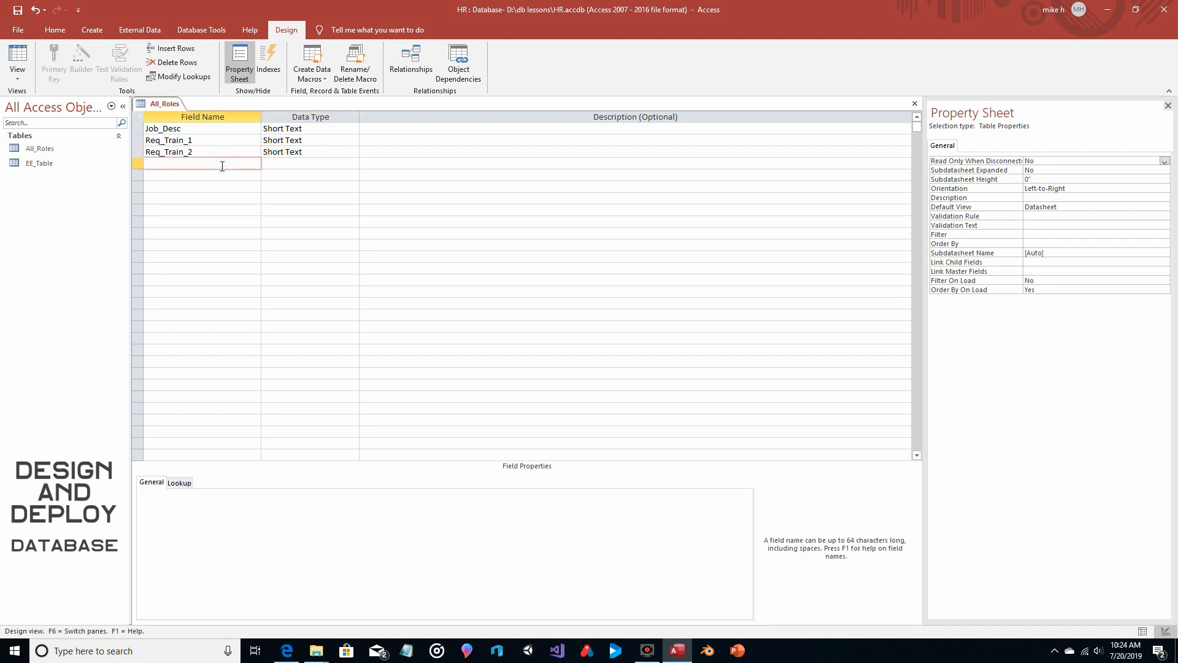
{"action": "type", "text": "Req_Train_3"}
{"action": "left_click", "coordinate": [284, 164]}
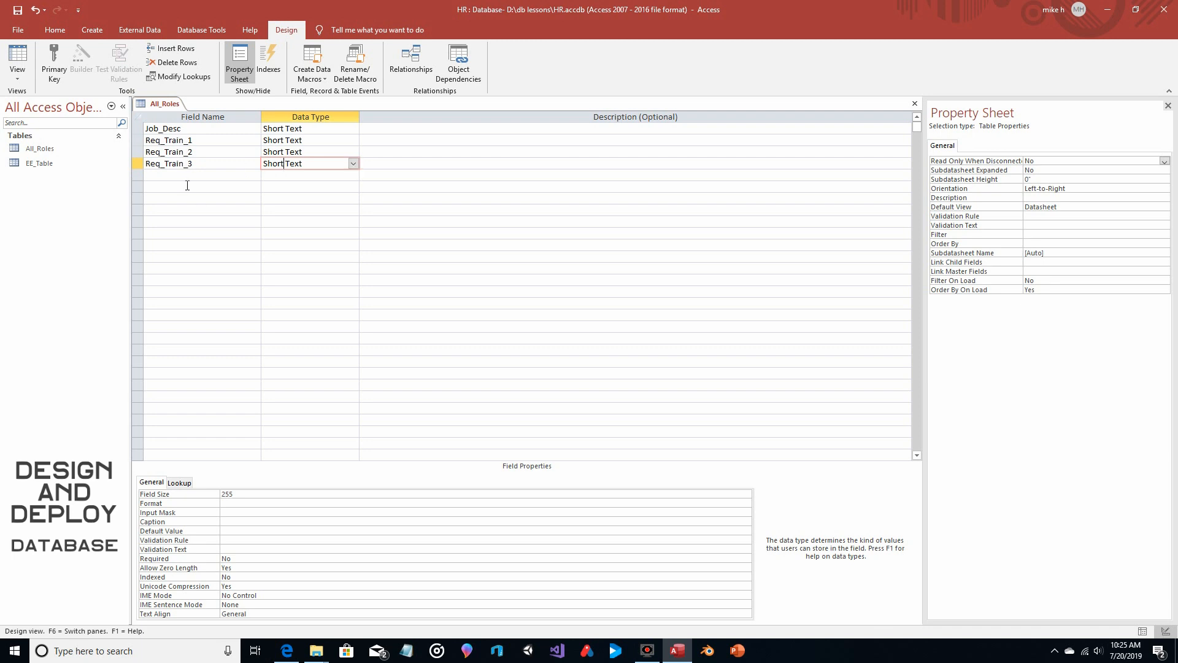
{"action": "left_click", "coordinate": [914, 103]}
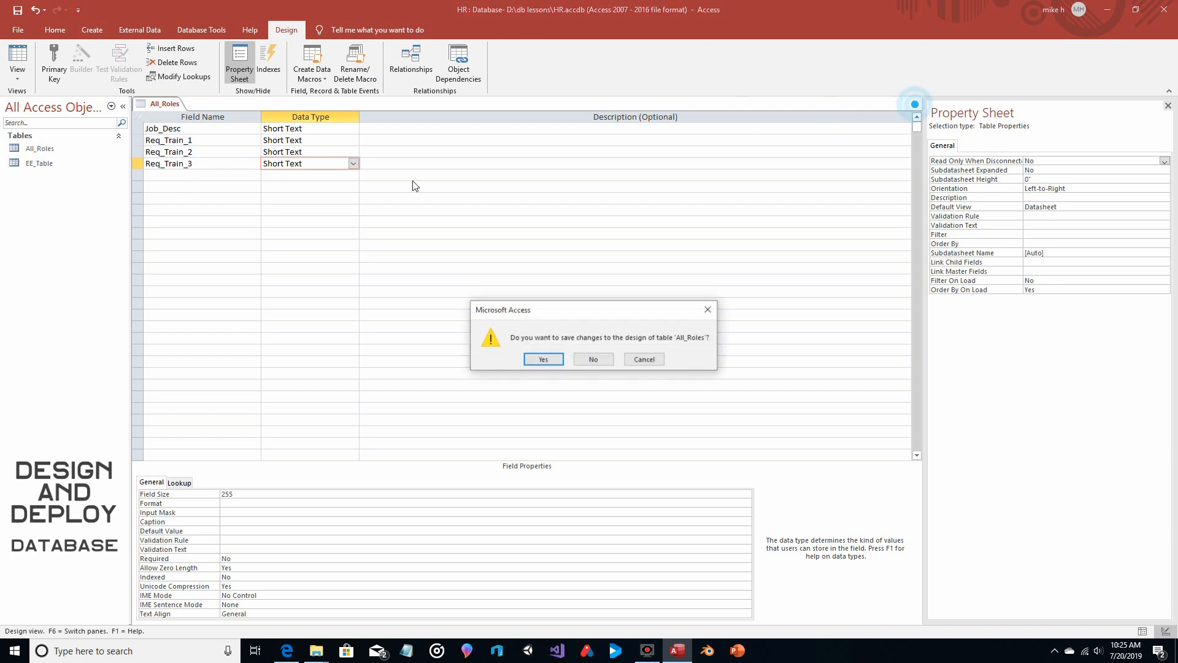
{"action": "left_click", "coordinate": [544, 359]}
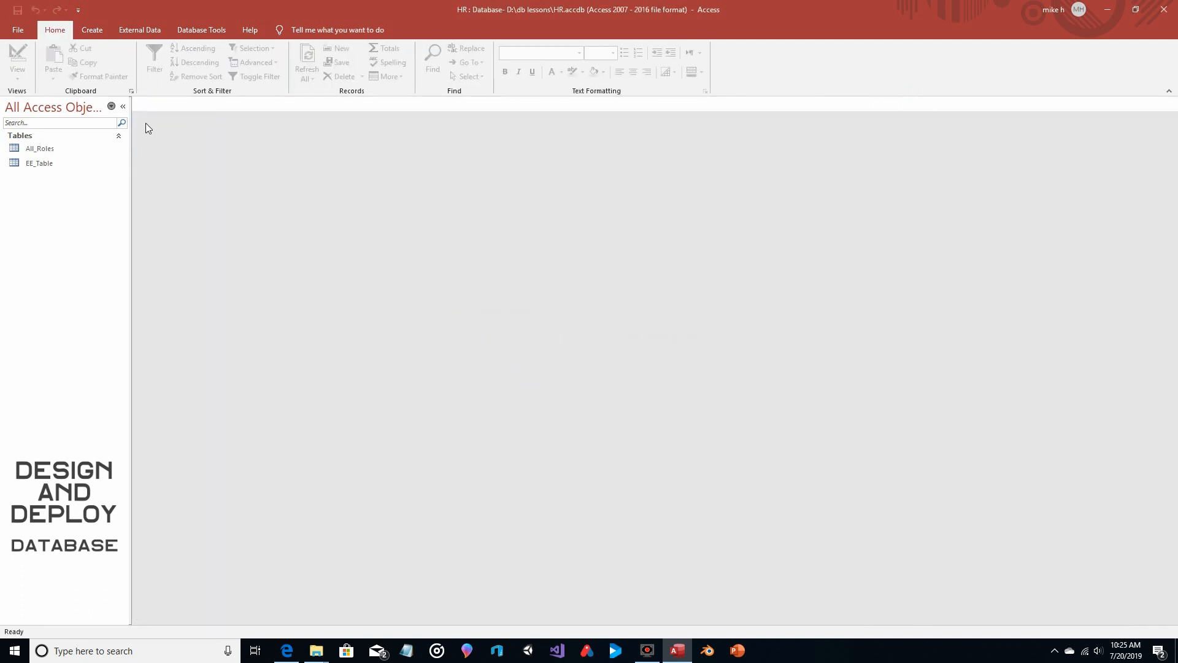
Create another new table and open it in Design View, saving it as EE_Training
{"action": "left_click", "coordinate": [95, 29]}
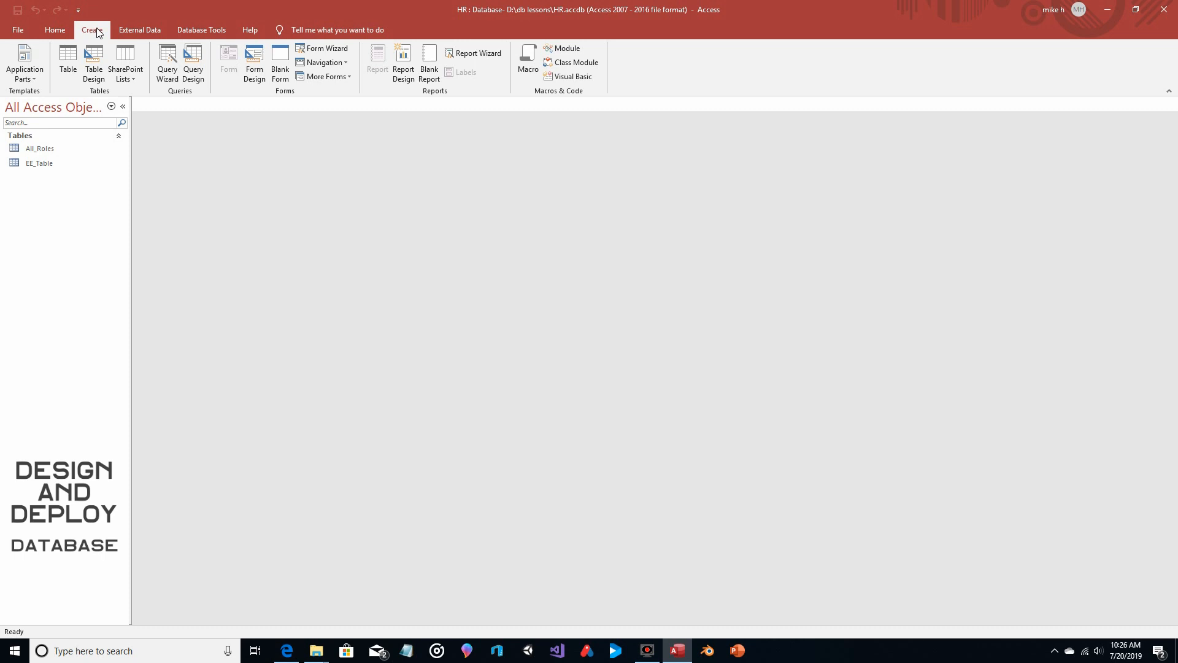
{"action": "left_click", "coordinate": [69, 61]}
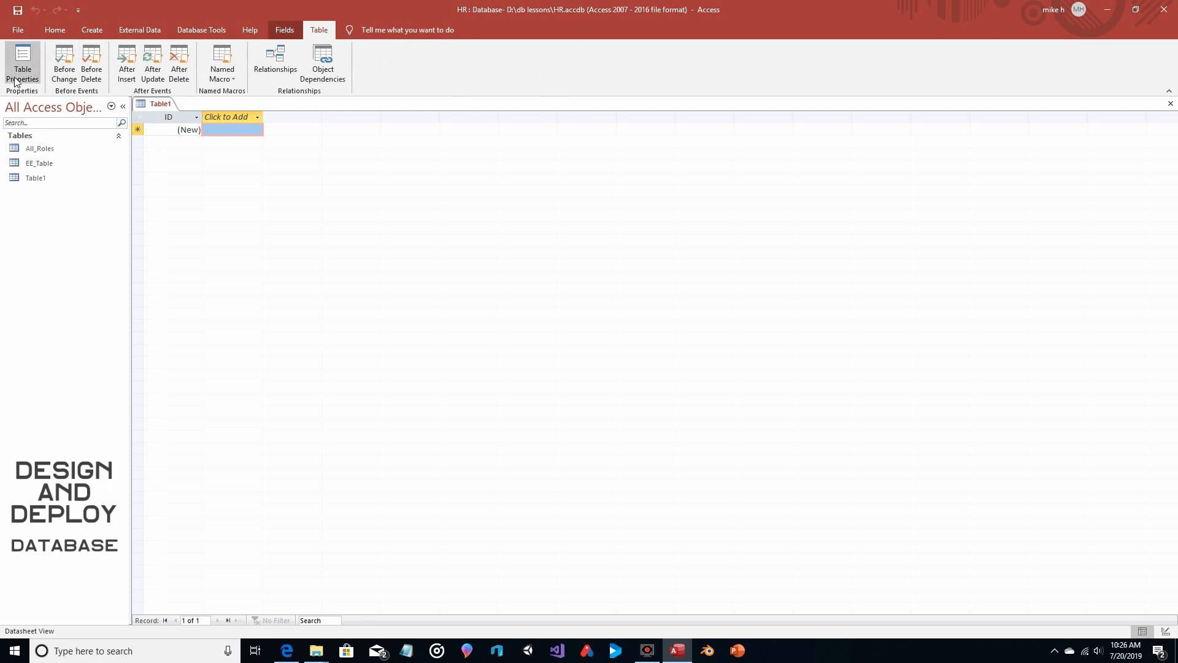
{"action": "left_click", "coordinate": [55, 29]}
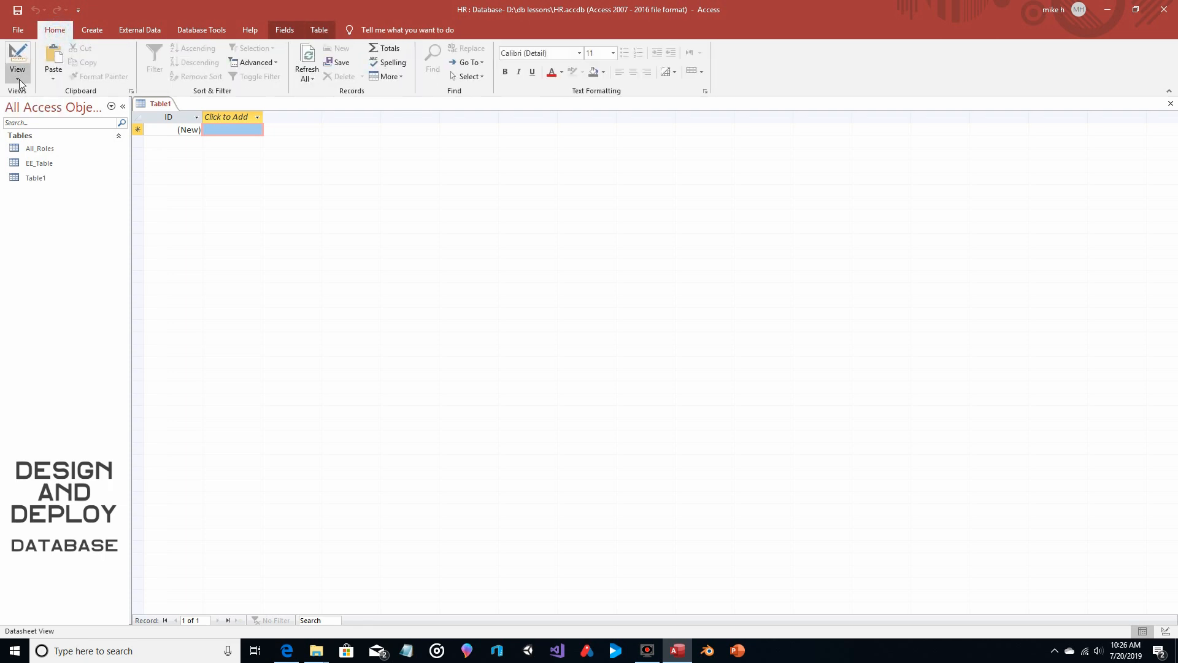
{"action": "left_click", "coordinate": [19, 76]}
{"action": "left_click", "coordinate": [43, 122]}
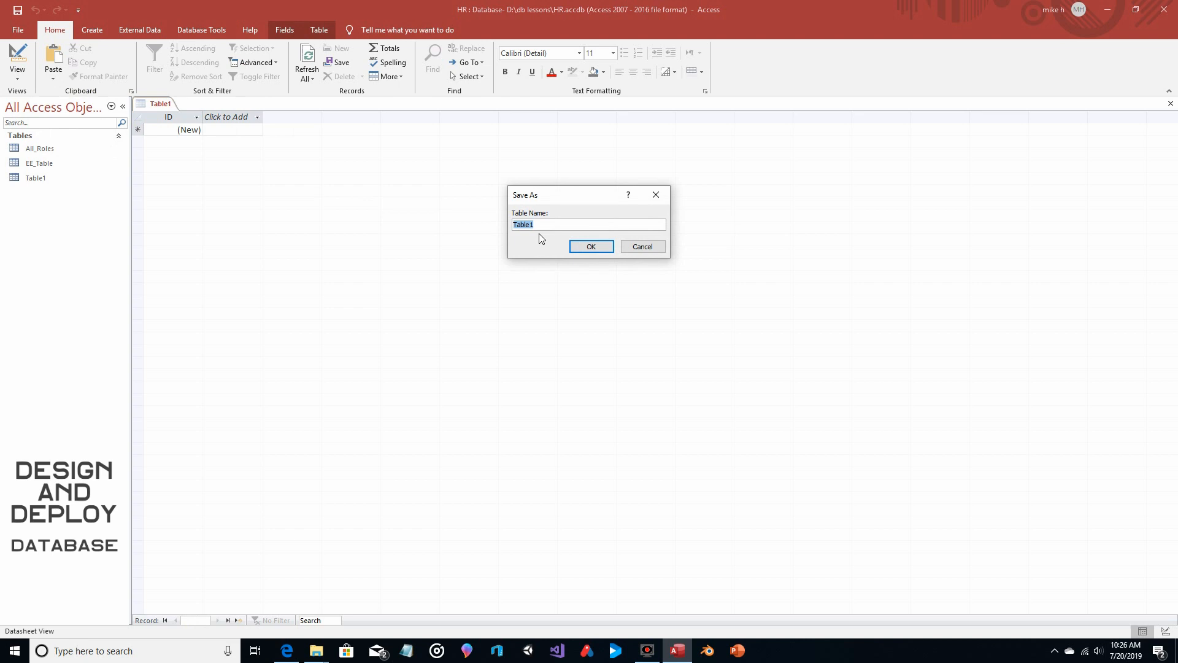
{"action": "type", "text": "EE_Training"}
{"action": "left_click", "coordinate": [591, 247]}
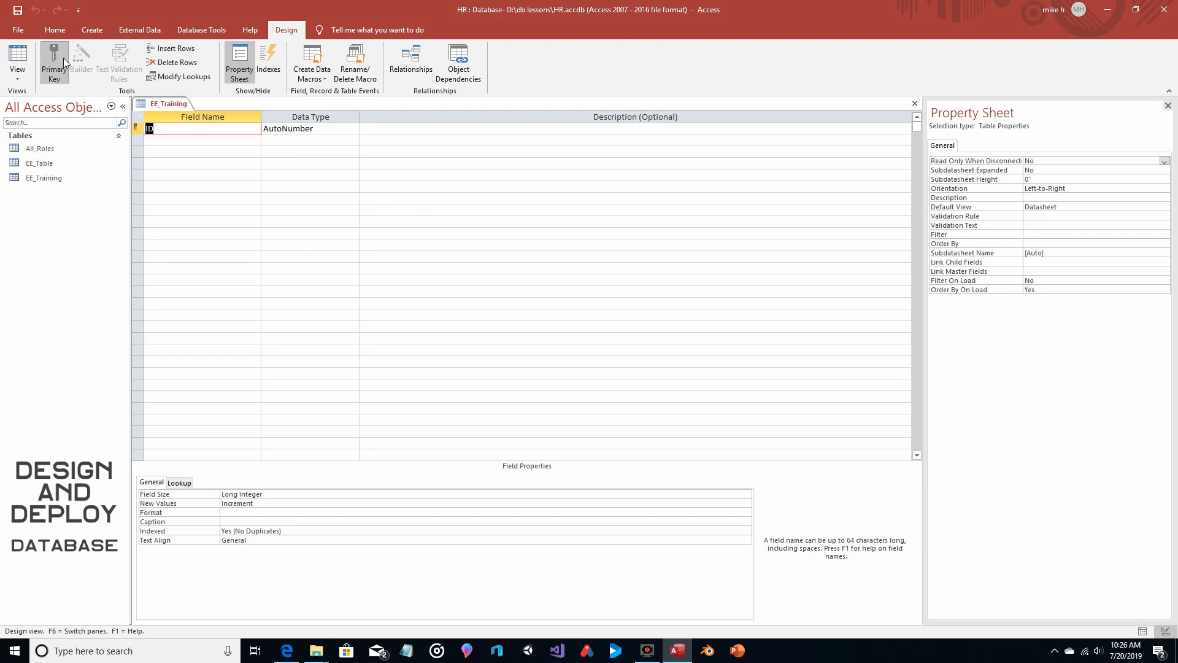
Remove the primary key from EE_Training's ID field, rename the field Job_Descr and set its data type to Short Text
{"action": "left_click", "coordinate": [64, 58]}
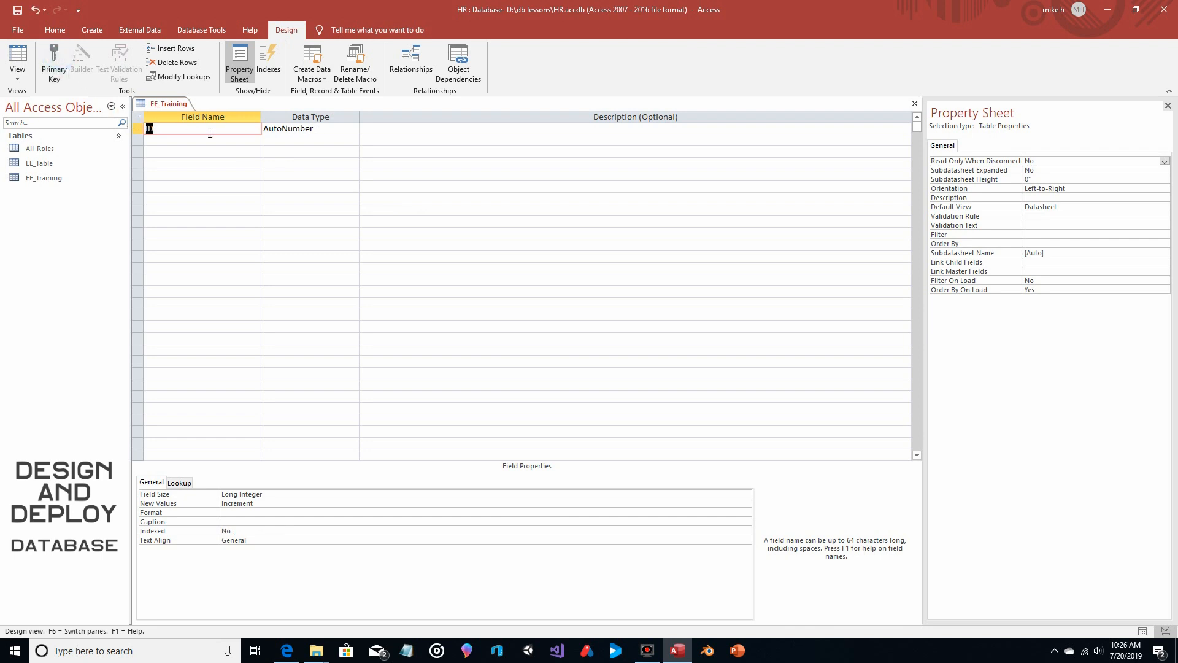
{"action": "type", "text": "Job_de"}
{"action": "type", "text": "swcr"}
{"action": "key", "text": "BackSpace"}
{"action": "key", "text": "BackSpace"}
{"action": "key", "text": "BackSpace"}
{"action": "key", "text": "BackSpace"}
{"action": "key", "text": "BackSpace"}
{"action": "key", "text": "BackSpace"}
{"action": "type", "text": "Descr"}
{"action": "left_click", "coordinate": [349, 129]}
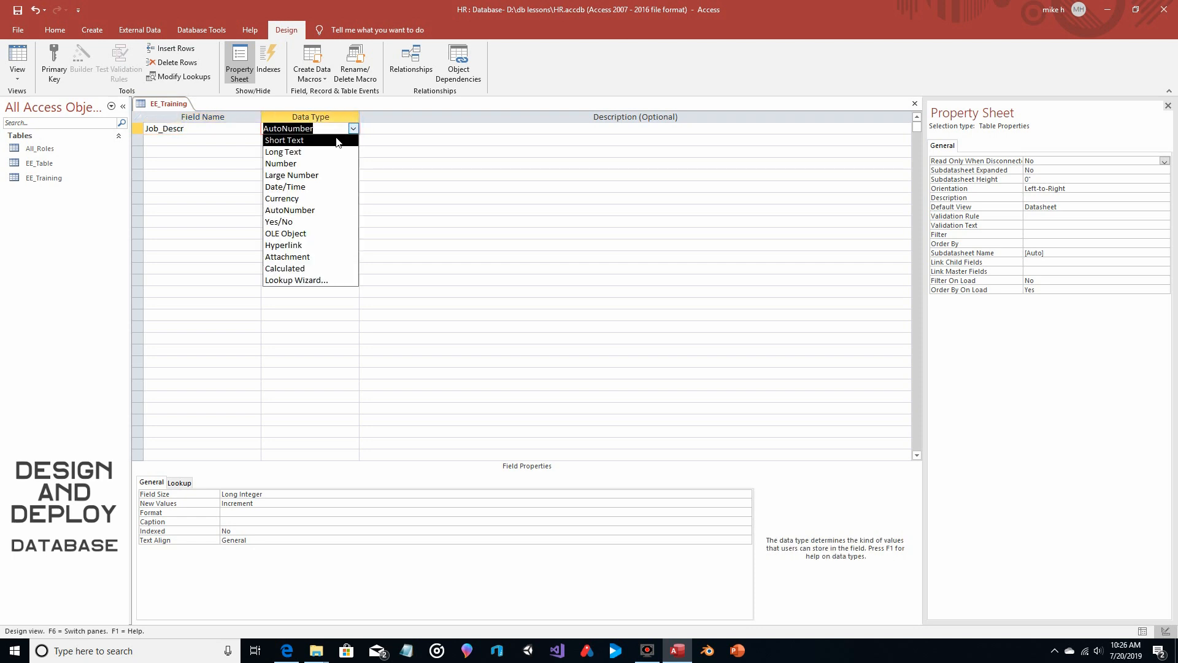
{"action": "left_click", "coordinate": [331, 137]}
Add a Short Text field named EE_Name to EE_Training and move it above Job_Descr
{"action": "left_click", "coordinate": [209, 142]}
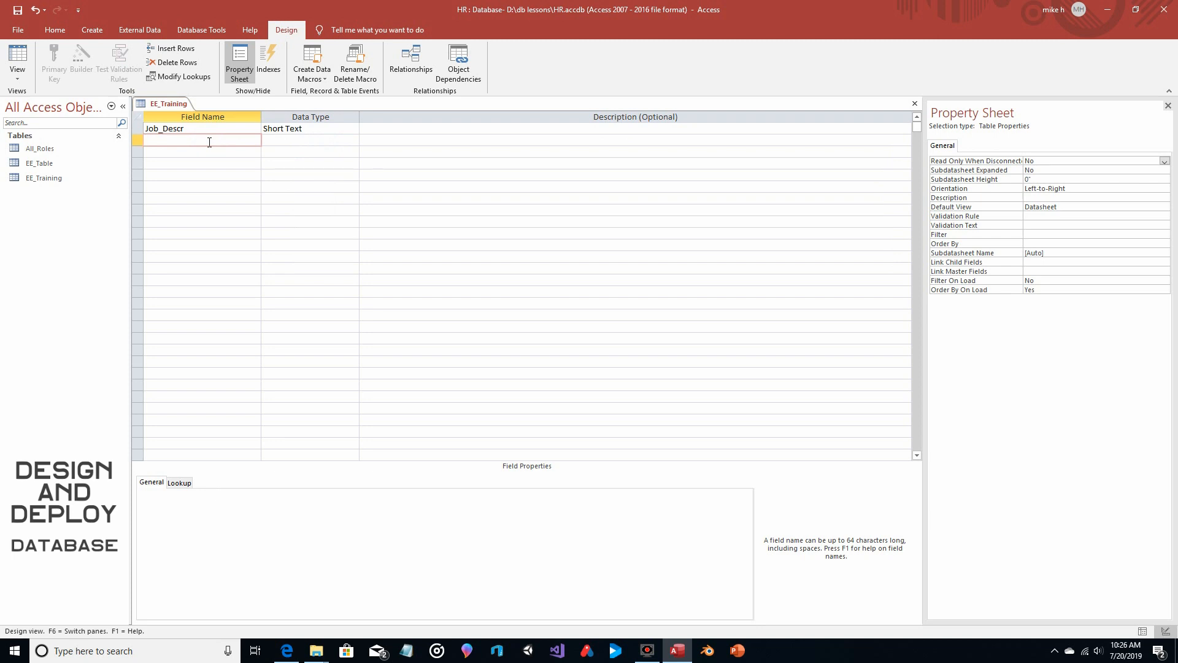
{"action": "type", "text": "EE_Name"}
{"action": "left_click", "coordinate": [182, 158]}
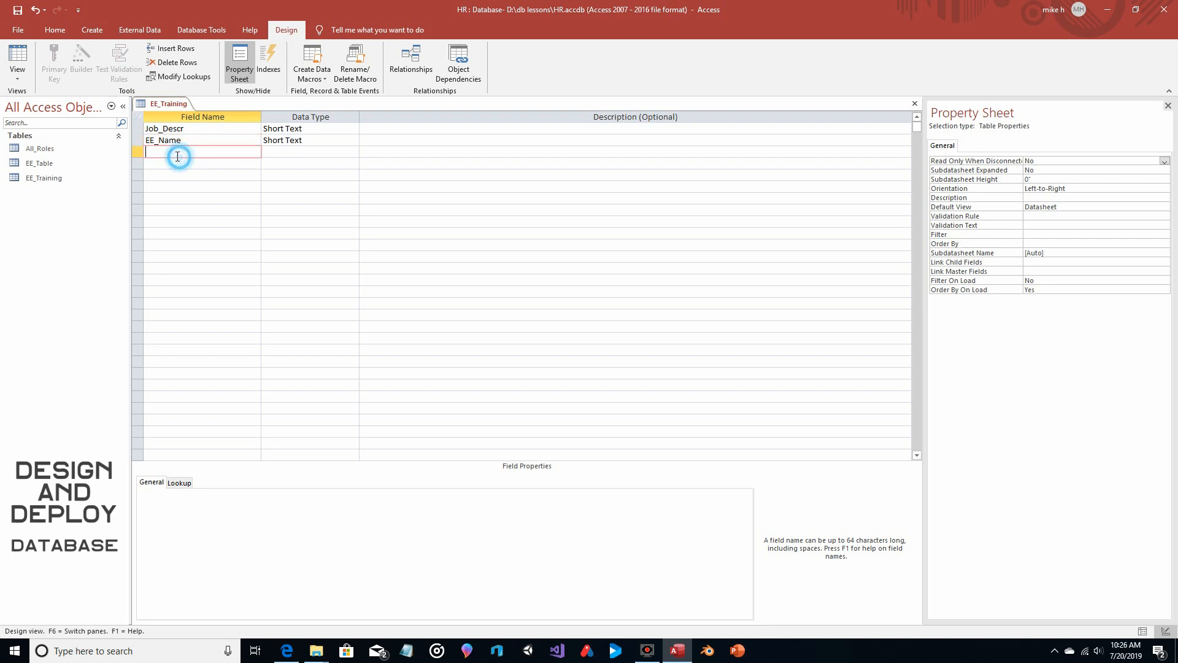
{"action": "left_click", "coordinate": [138, 140]}
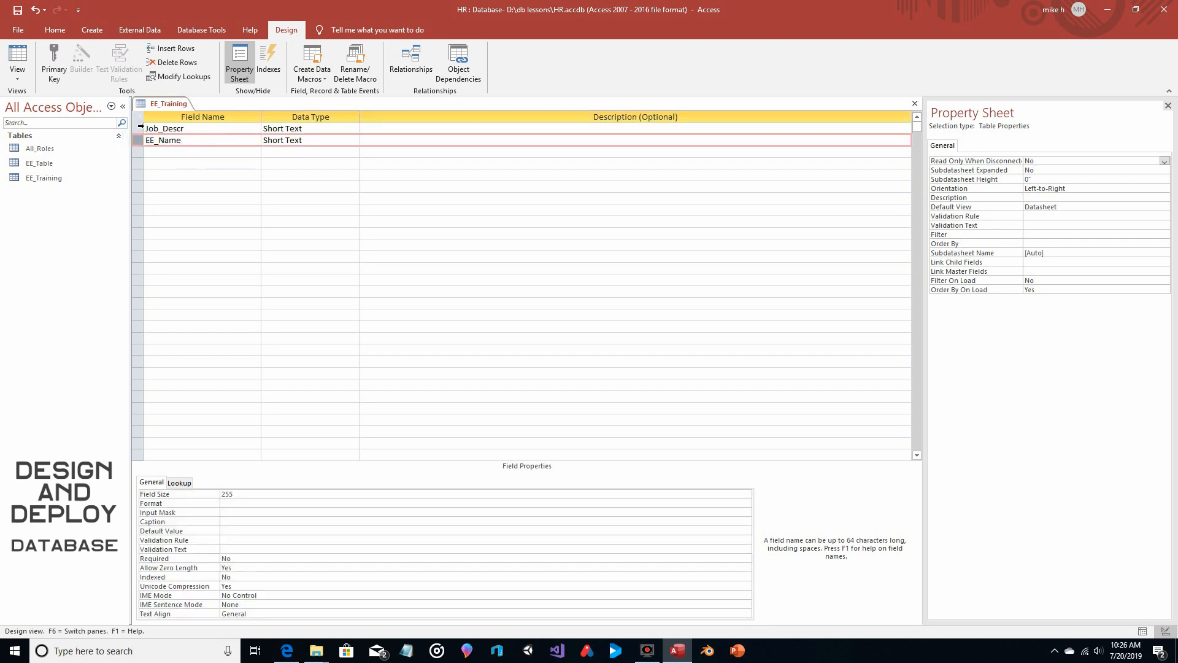
{"action": "left_click_drag", "start_coordinate": [138, 140], "coordinate": [142, 130]}
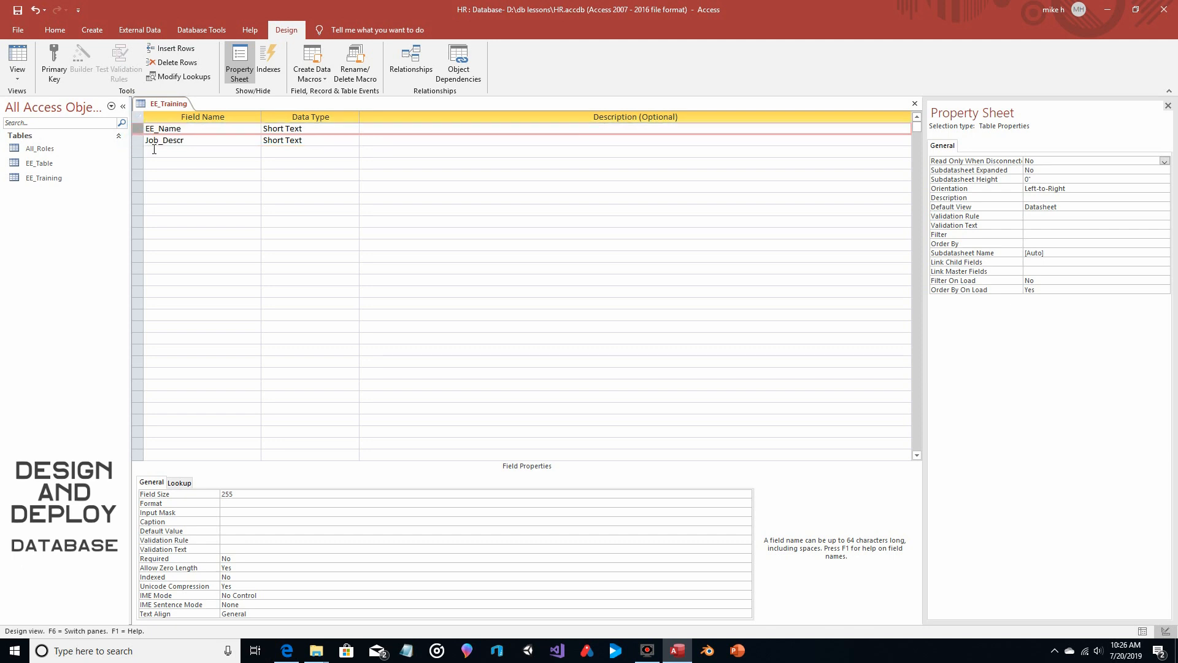
Add a Short Text field named Req_Train_1 below Job_Descr in EE_Training
{"action": "left_click", "coordinate": [164, 152]}
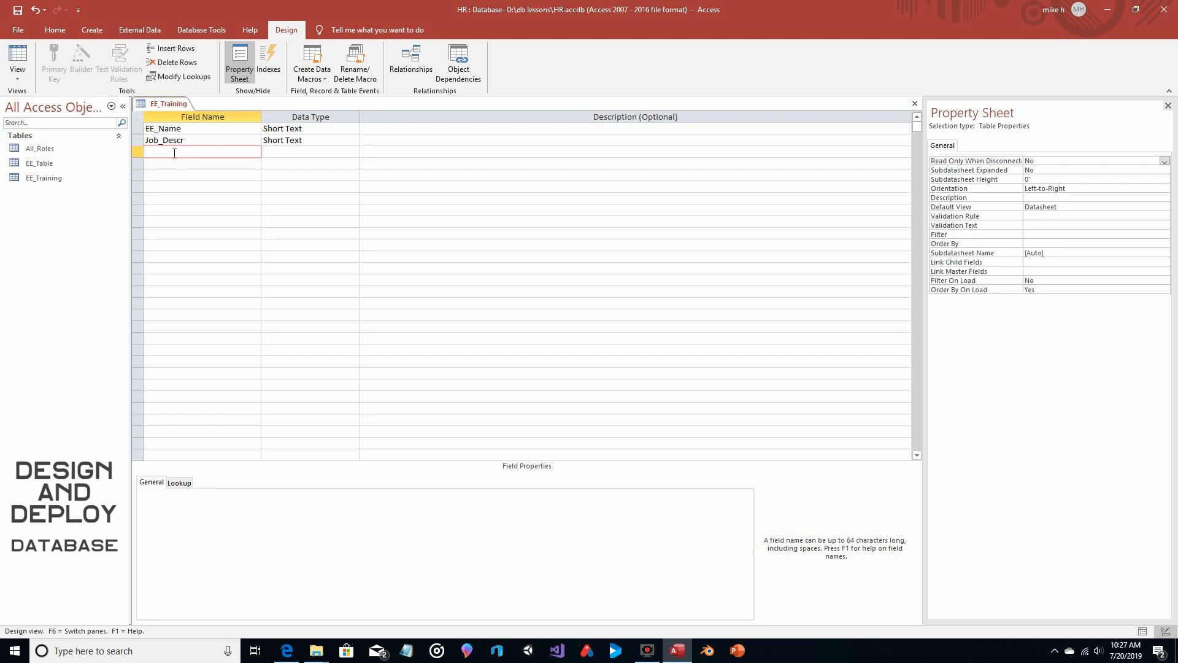
{"action": "type", "text": "Req_Train_1"}
{"action": "key", "text": "Tab"}
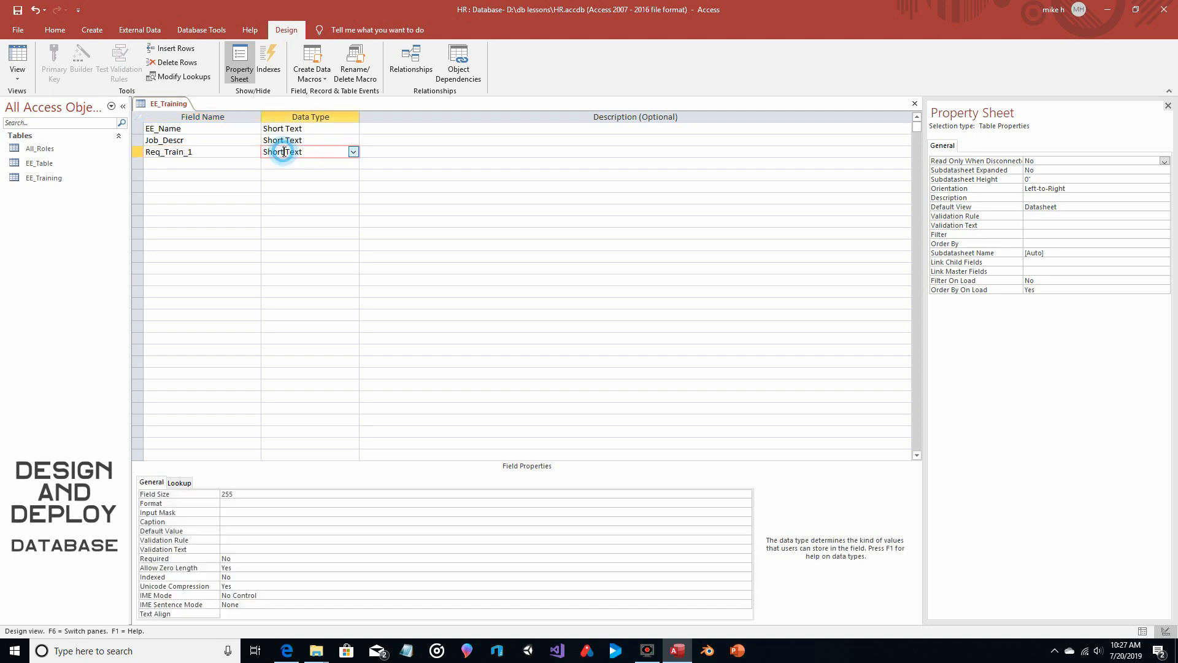
Add a Short Text field named Req_Train_2 below Req_Train_1 in EE_Training
{"action": "left_click", "coordinate": [232, 163]}
{"action": "type", "text": "Req_"}
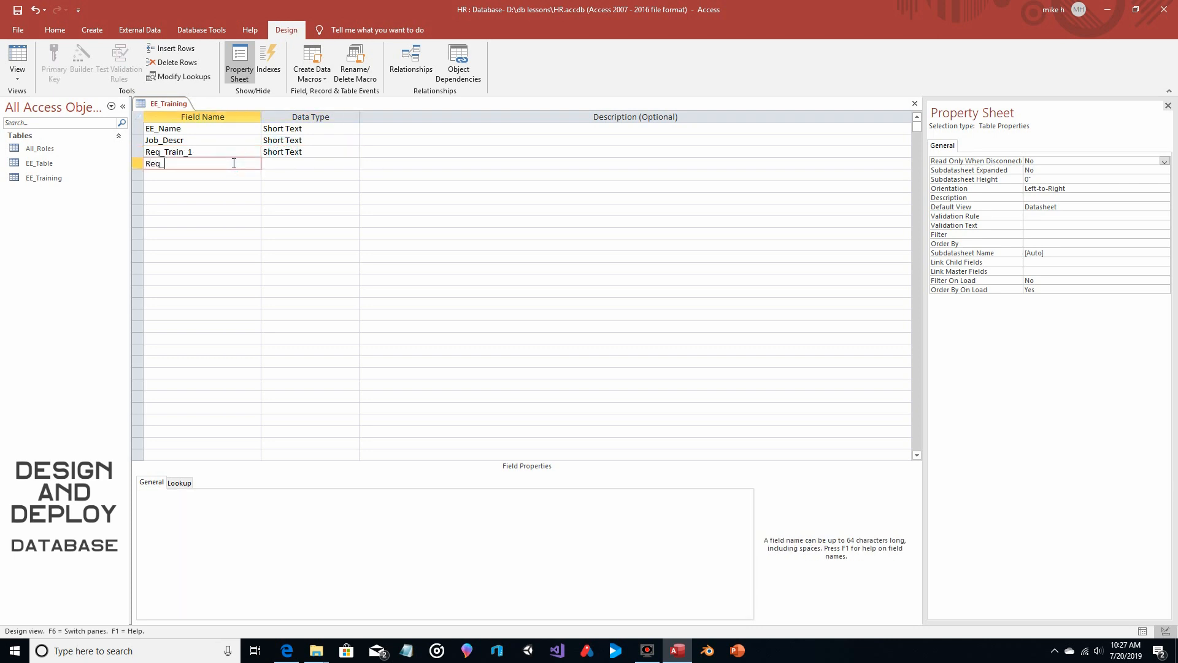
{"action": "type", "text": "Train_2"}
{"action": "left_click", "coordinate": [282, 163]}
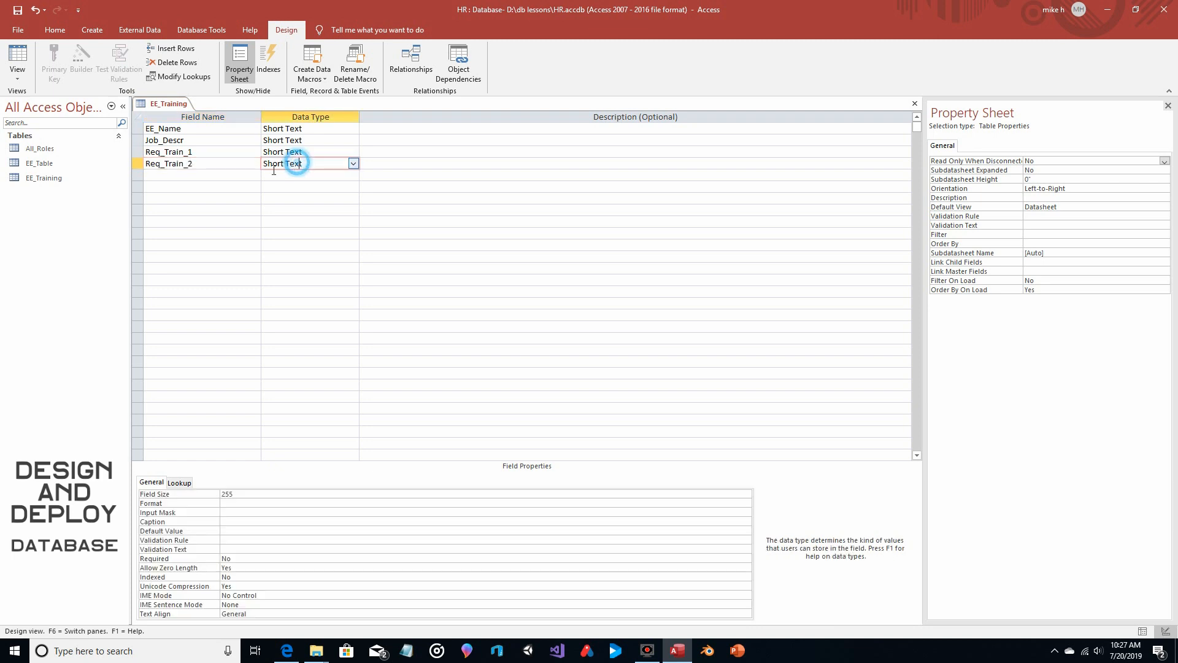
Add a Short Text field named Req_Train_3 below Req_Train_2 in EE_Training, then close the table and save its design
{"action": "left_click", "coordinate": [196, 174]}
{"action": "type", "text": "Req"}
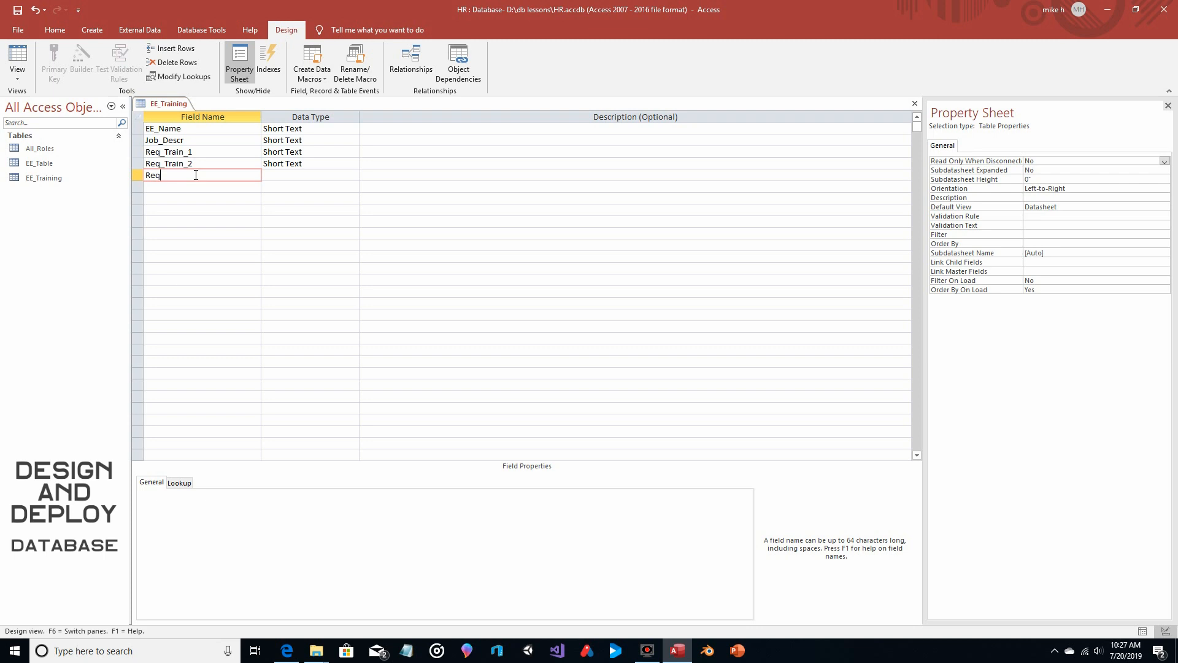
{"action": "type", "text": "_Train_3"}
{"action": "left_click", "coordinate": [277, 172]}
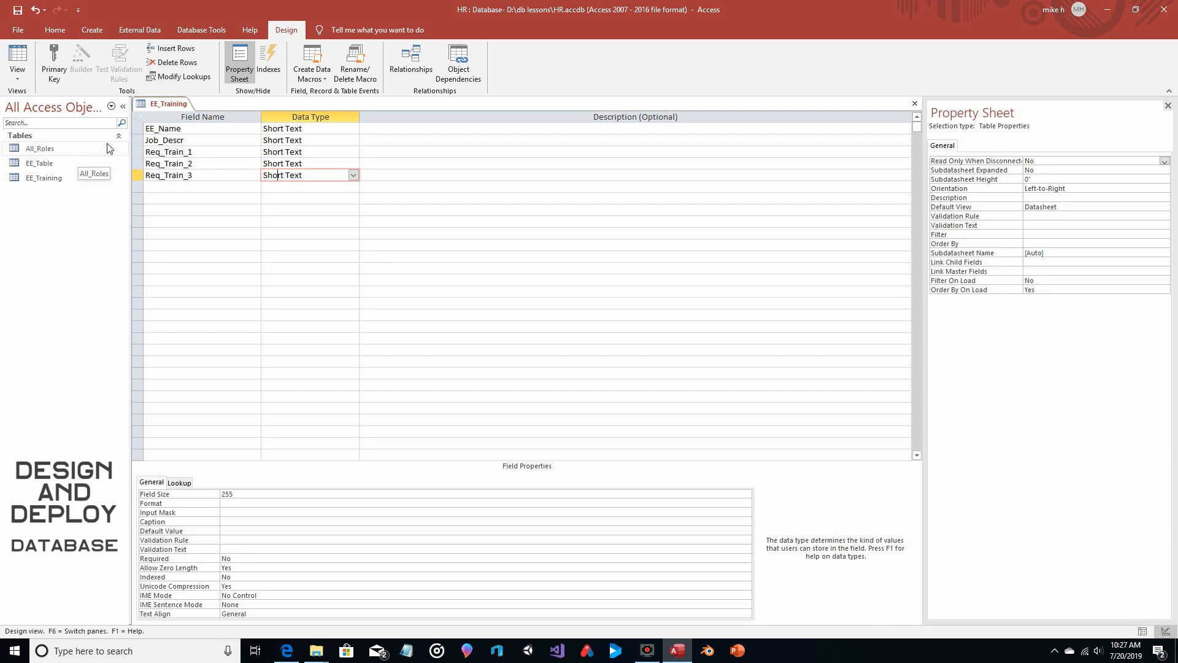
{"action": "left_click", "coordinate": [914, 104]}
{"action": "left_click", "coordinate": [540, 360]}
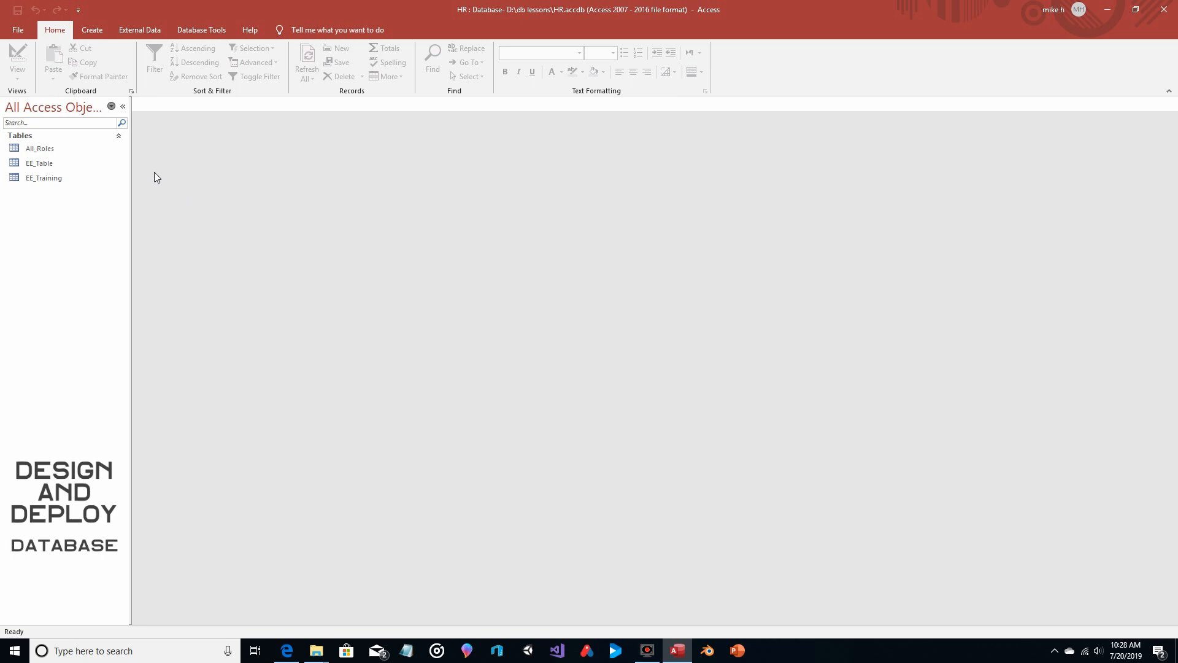
Create a blank form and switch it to Design View
{"action": "left_click", "coordinate": [91, 29]}
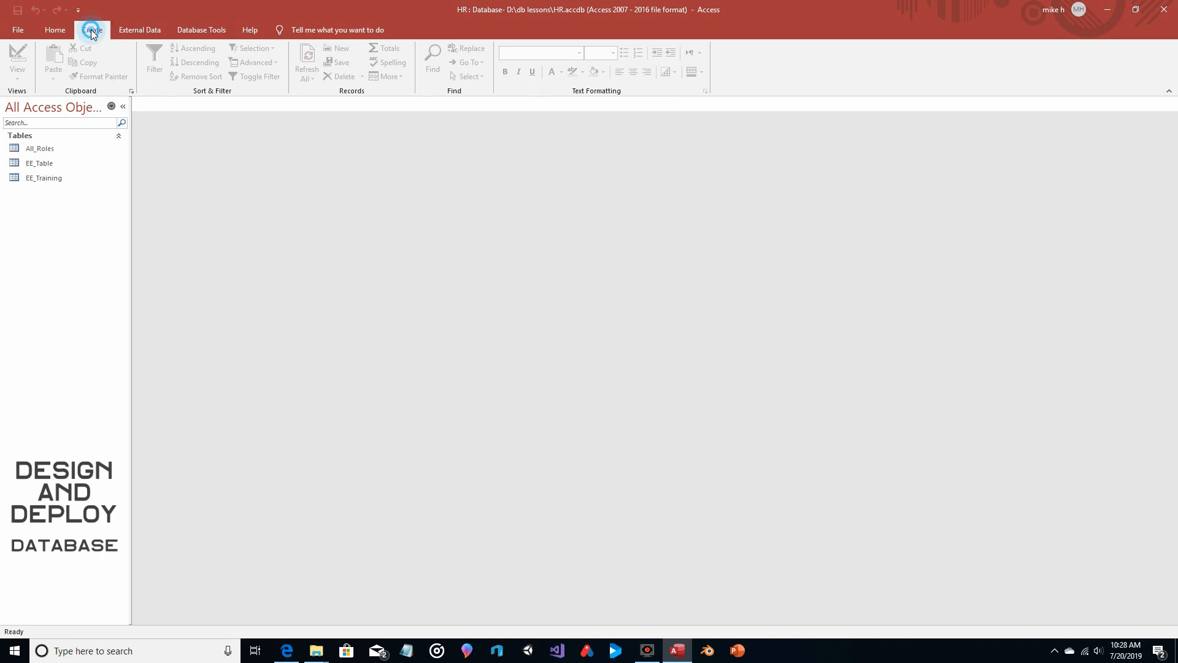
{"action": "left_click", "coordinate": [286, 72]}
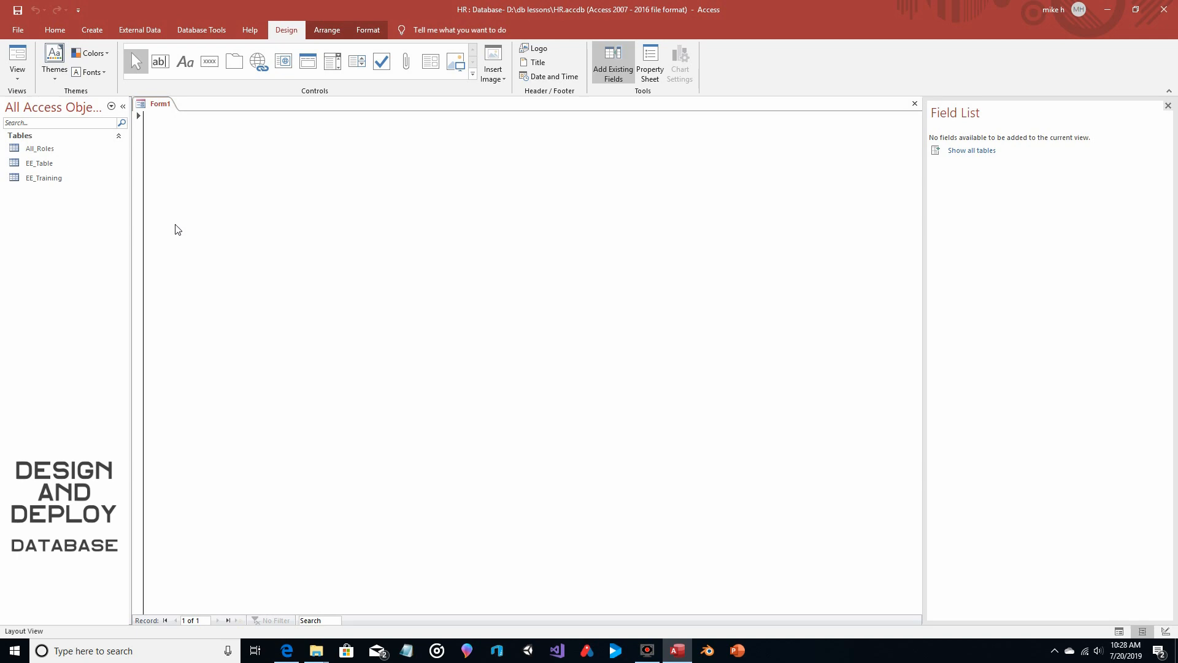
{"action": "left_click", "coordinate": [17, 72]}
{"action": "left_click", "coordinate": [37, 157]}
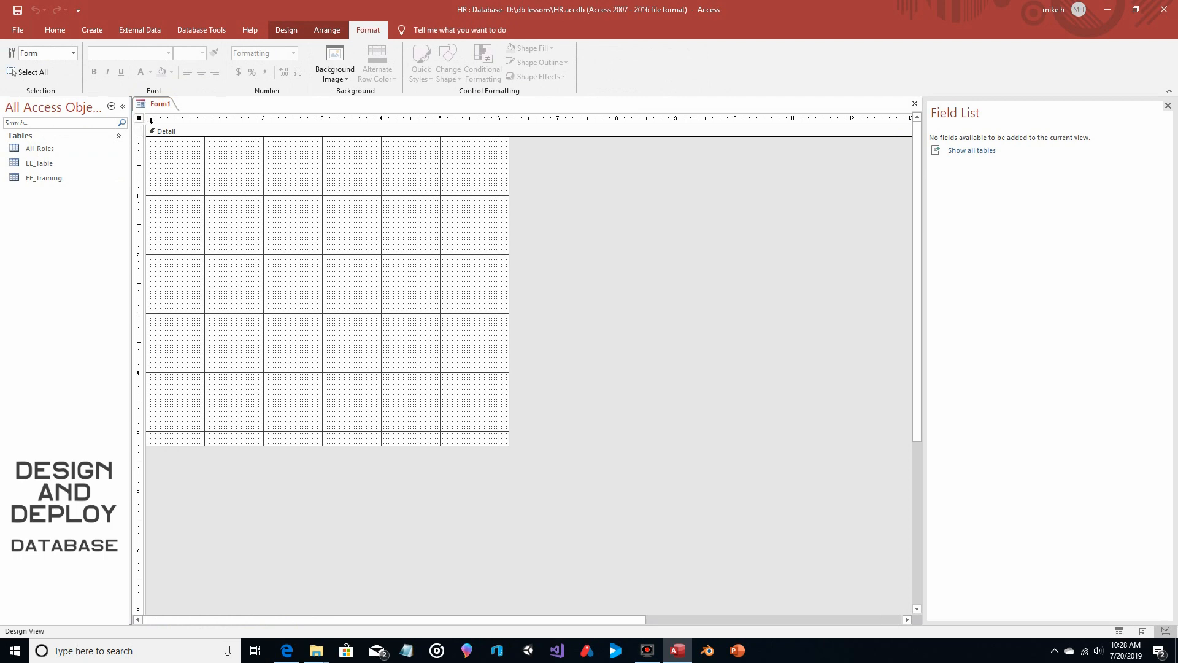
Turn off the record selectors and navigation buttons in the form's format properties
{"action": "left_click", "coordinate": [282, 26]}
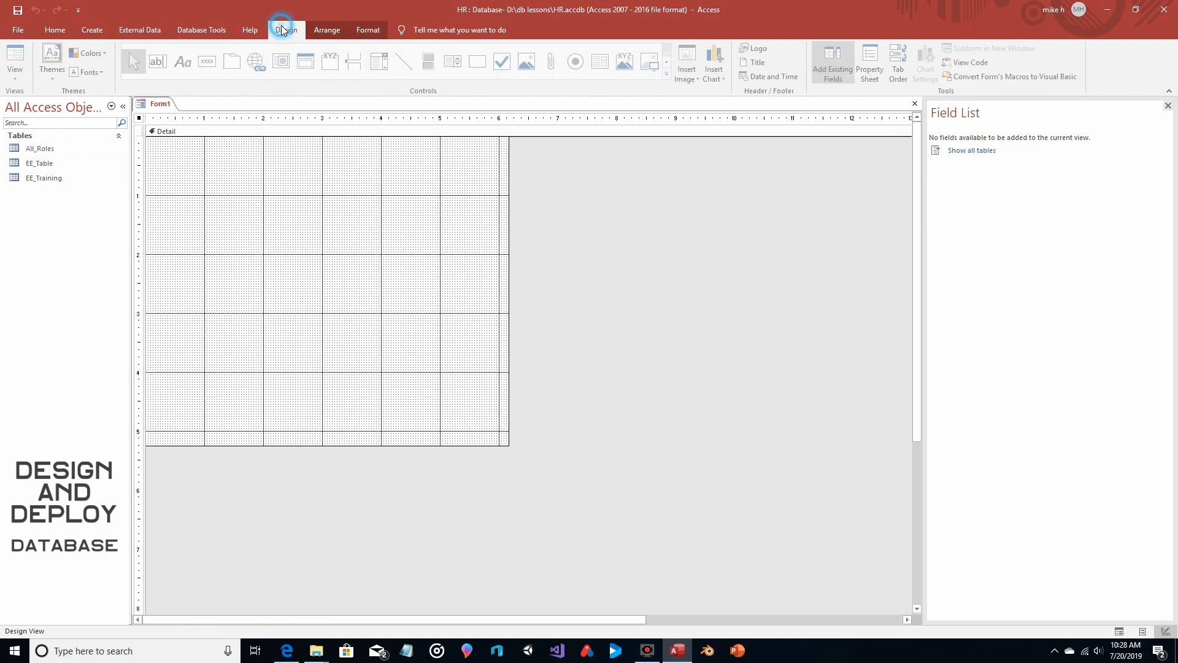
{"action": "left_click", "coordinate": [872, 65]}
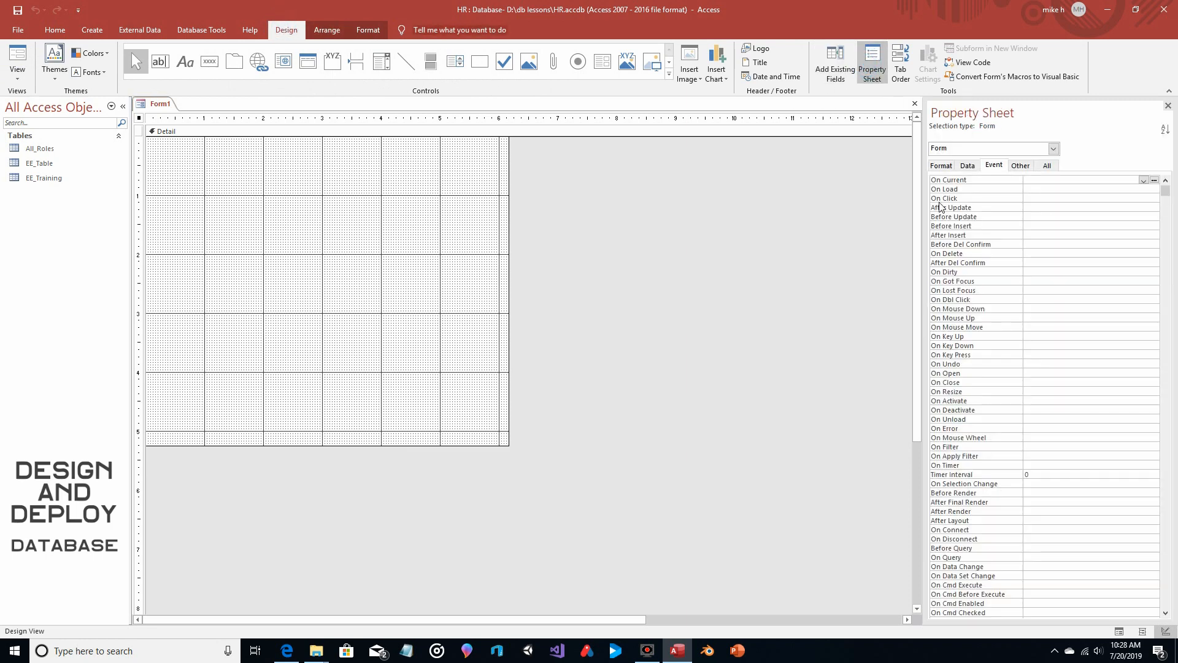
{"action": "left_click", "coordinate": [945, 165]}
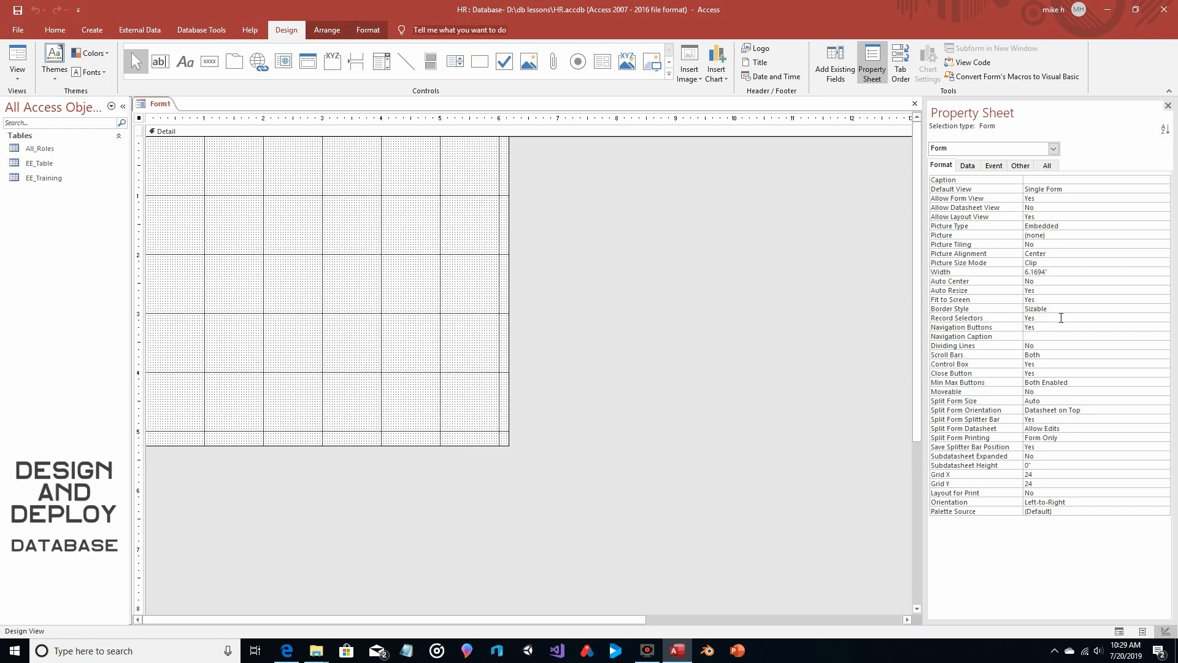
{"action": "left_click", "coordinate": [1145, 318]}
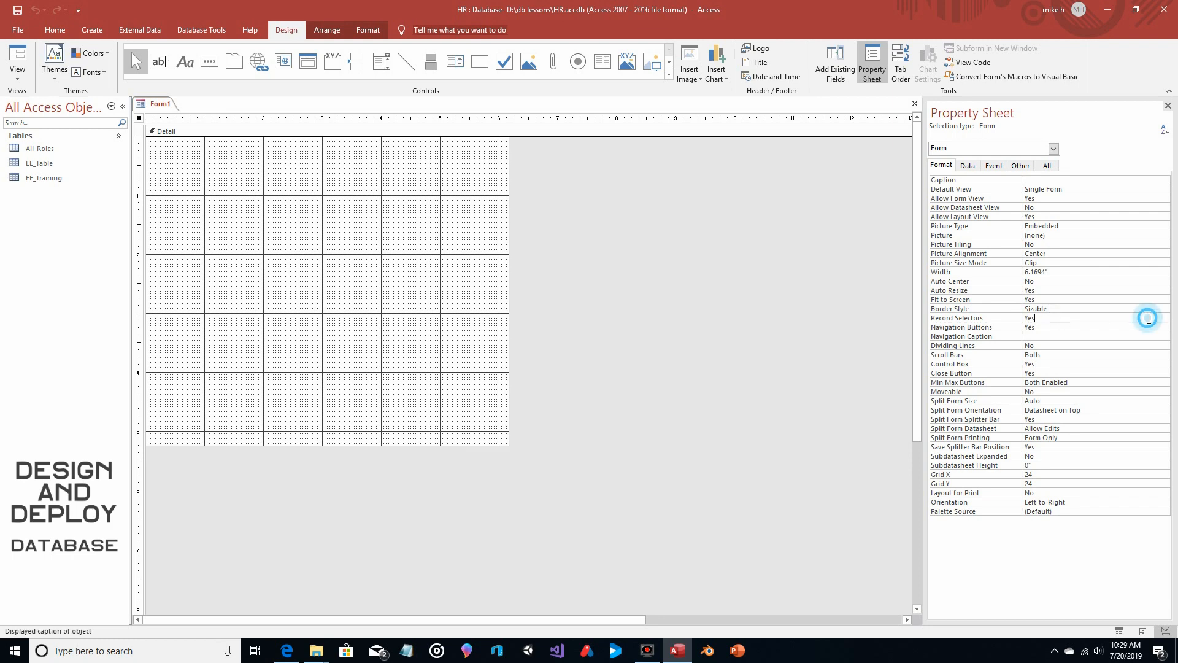
{"action": "left_click", "coordinate": [1163, 318]}
{"action": "left_click", "coordinate": [1159, 335]}
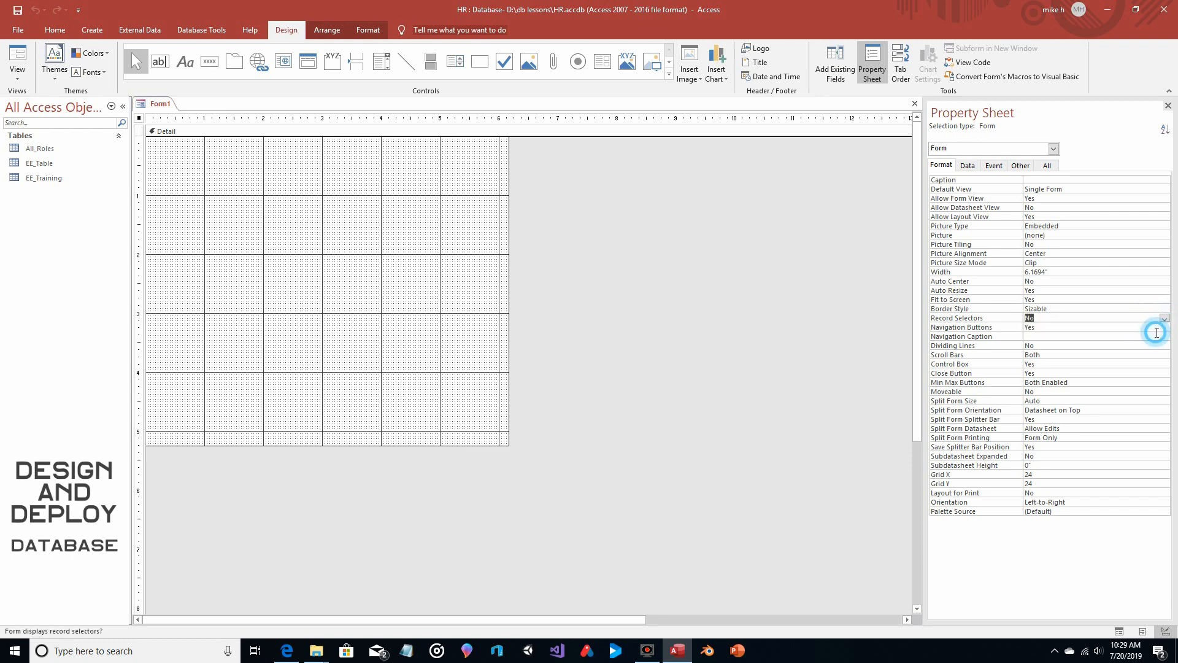
{"action": "left_click", "coordinate": [1137, 327]}
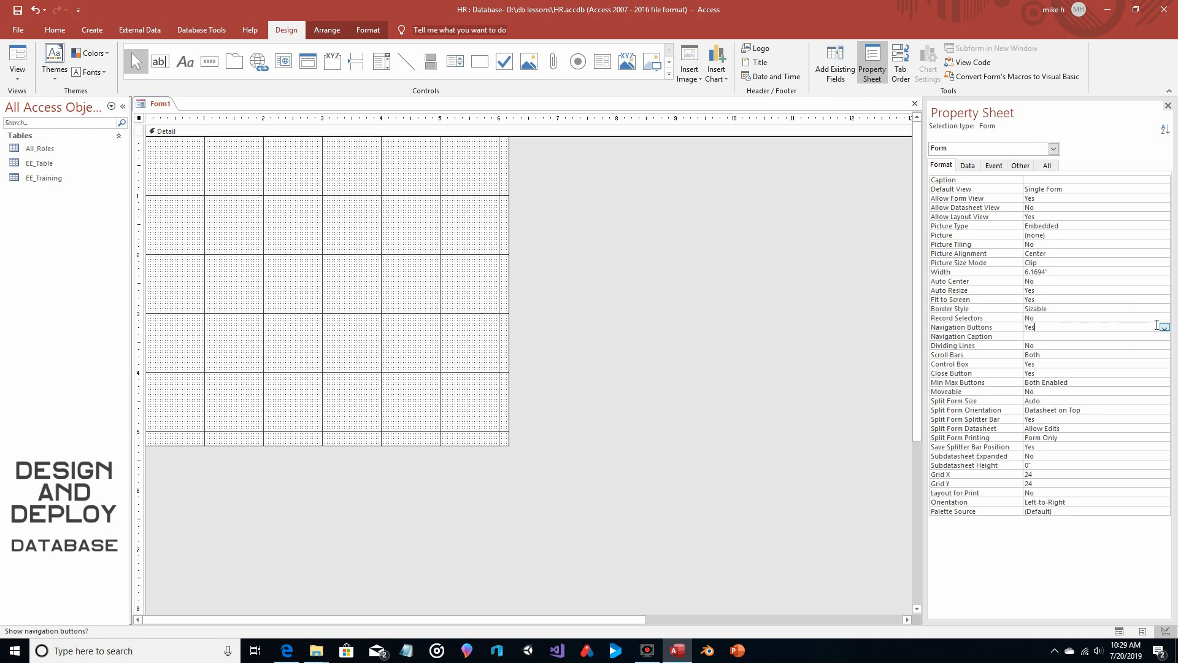
{"action": "left_click", "coordinate": [1164, 327]}
{"action": "left_click", "coordinate": [1125, 343]}
Set the form's Record Source to All_Roles
{"action": "left_click", "coordinate": [967, 166]}
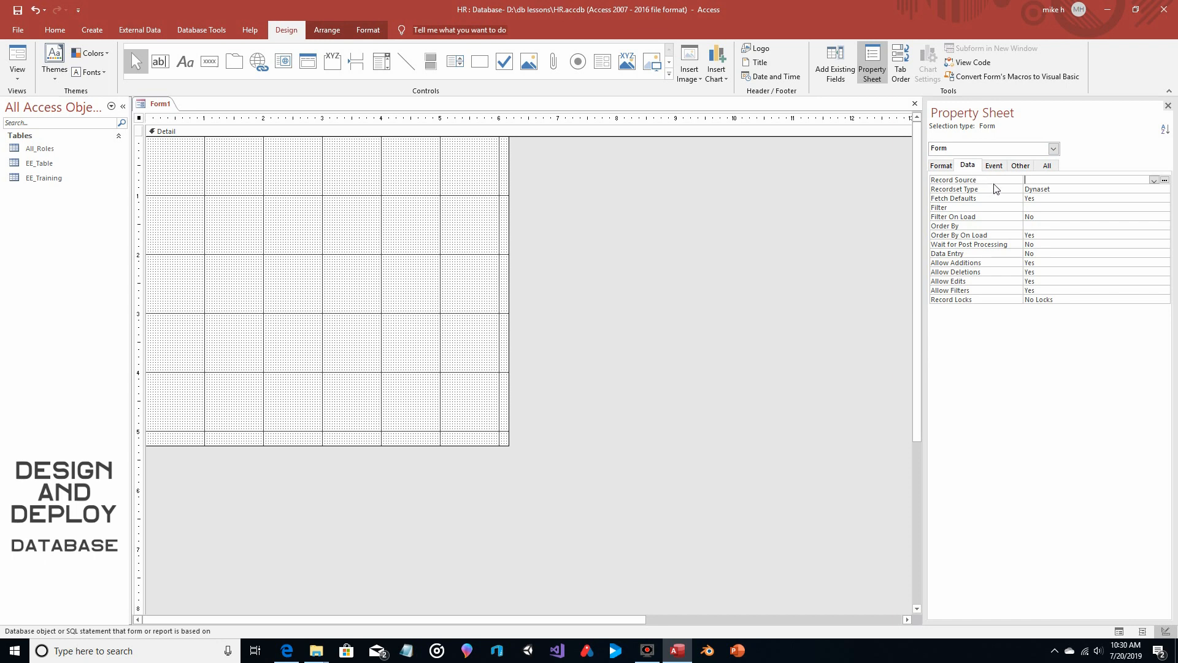
{"action": "left_click", "coordinate": [1154, 179]}
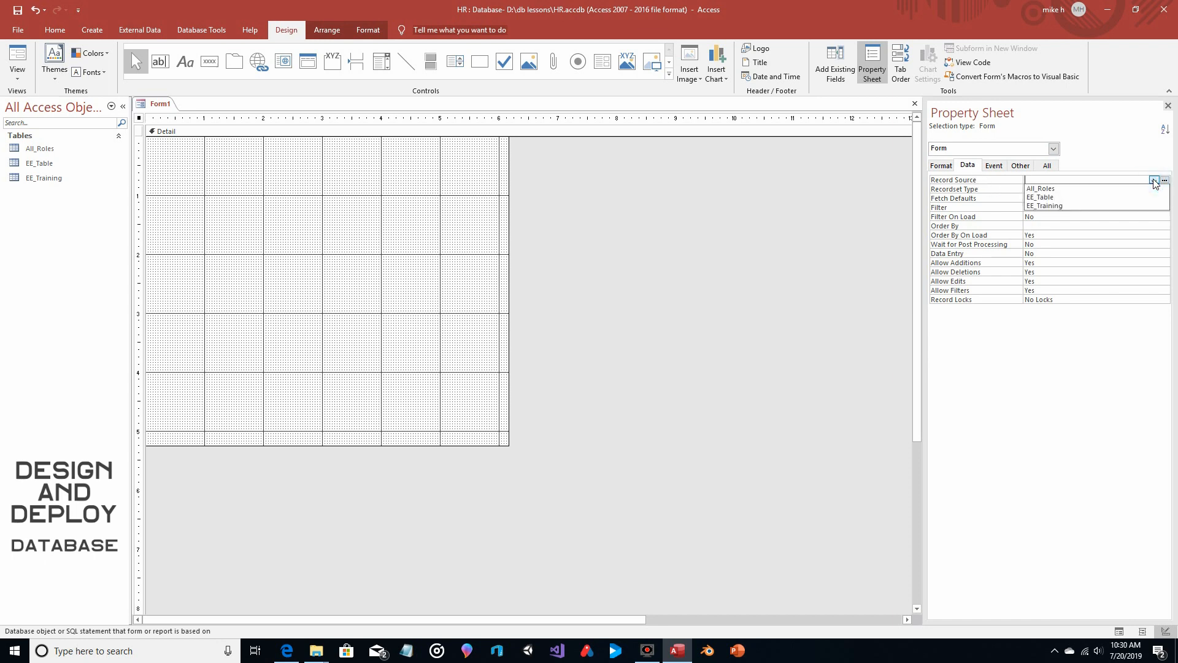
{"action": "left_click", "coordinate": [1056, 190]}
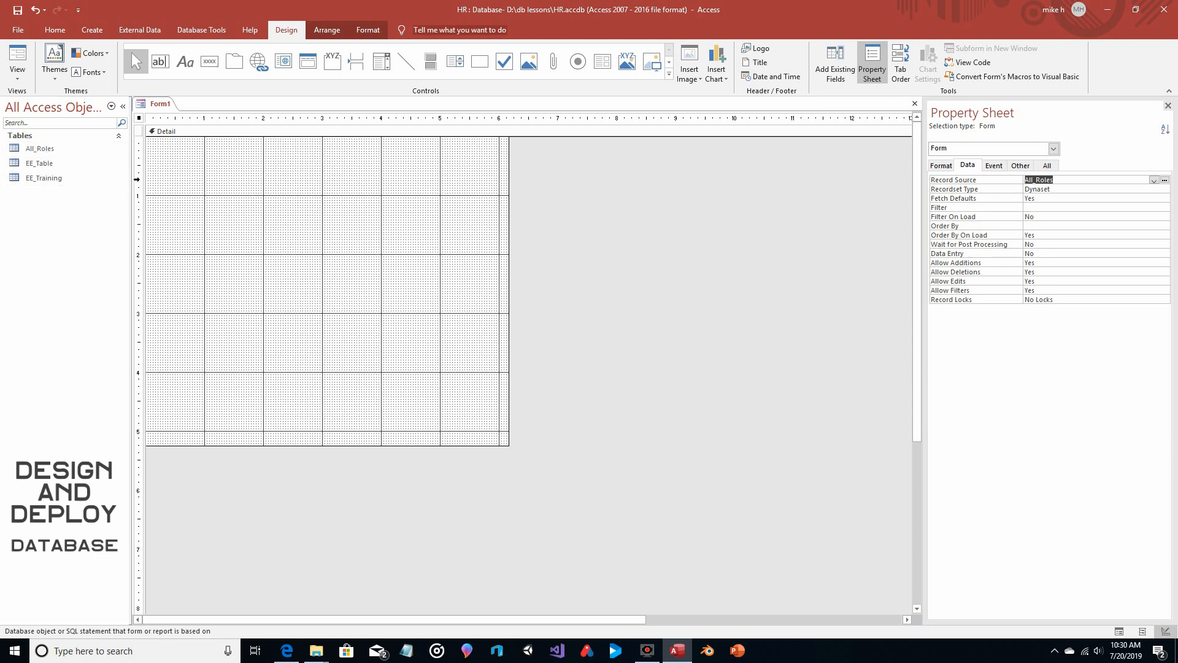
Open the All_Roles table and enter Mad Scientist as the Job_Desc of the first record
{"action": "double_click", "coordinate": [38, 150]}
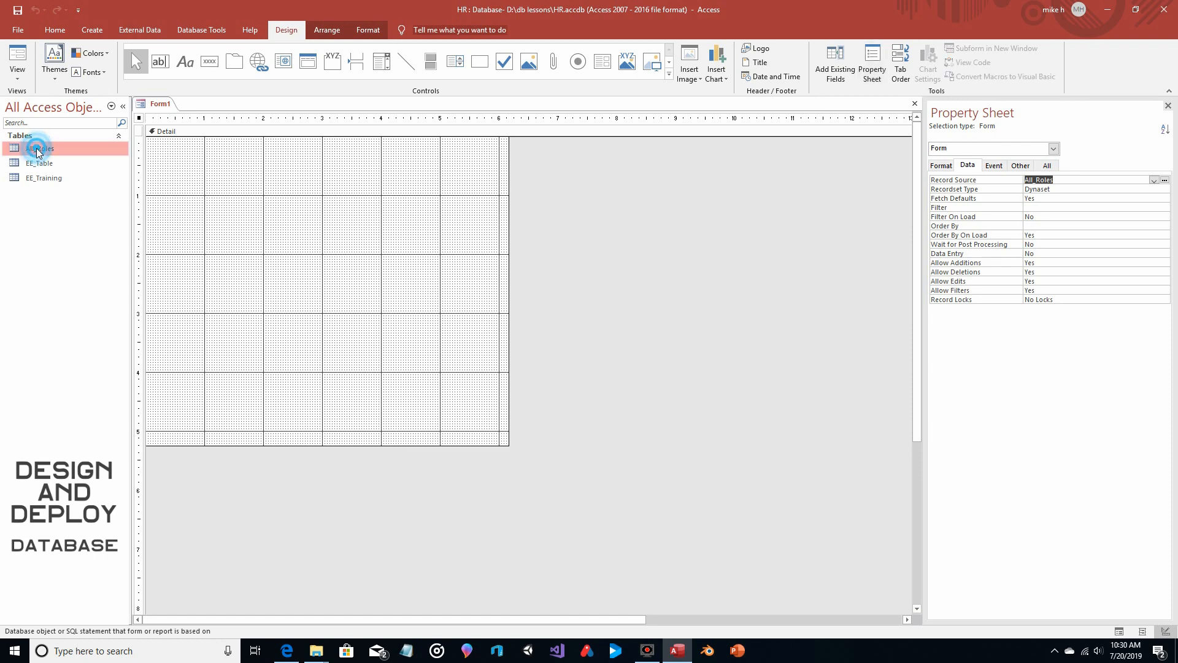
{"action": "left_click", "coordinate": [175, 127]}
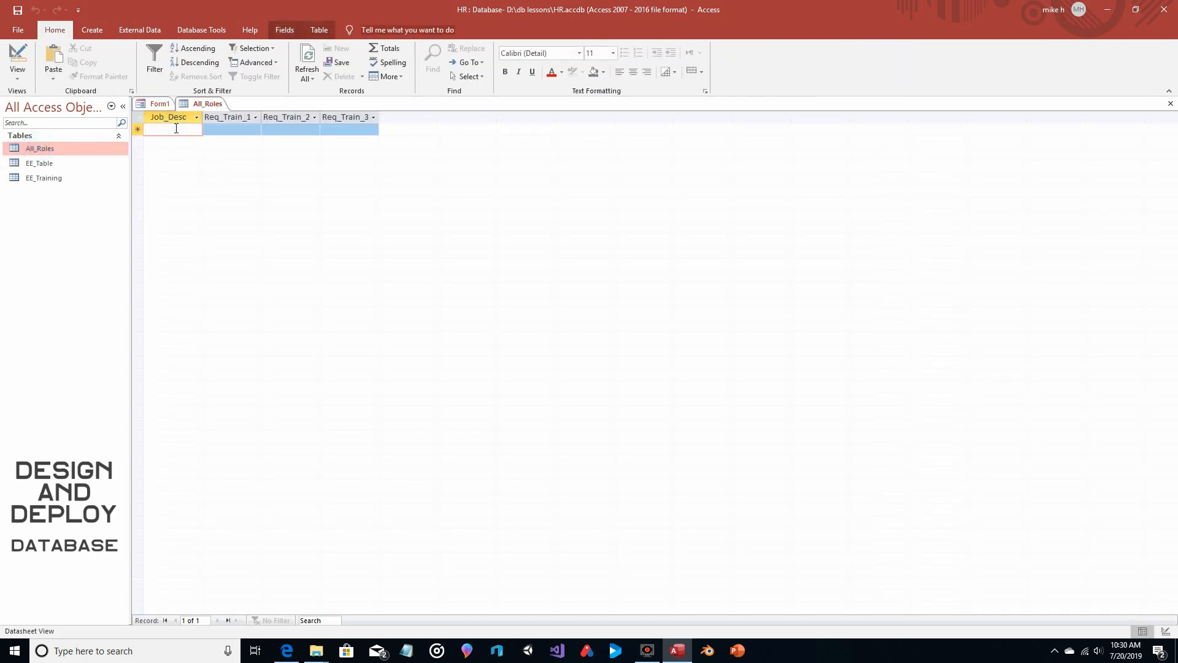
{"action": "type", "text": "Ma"}
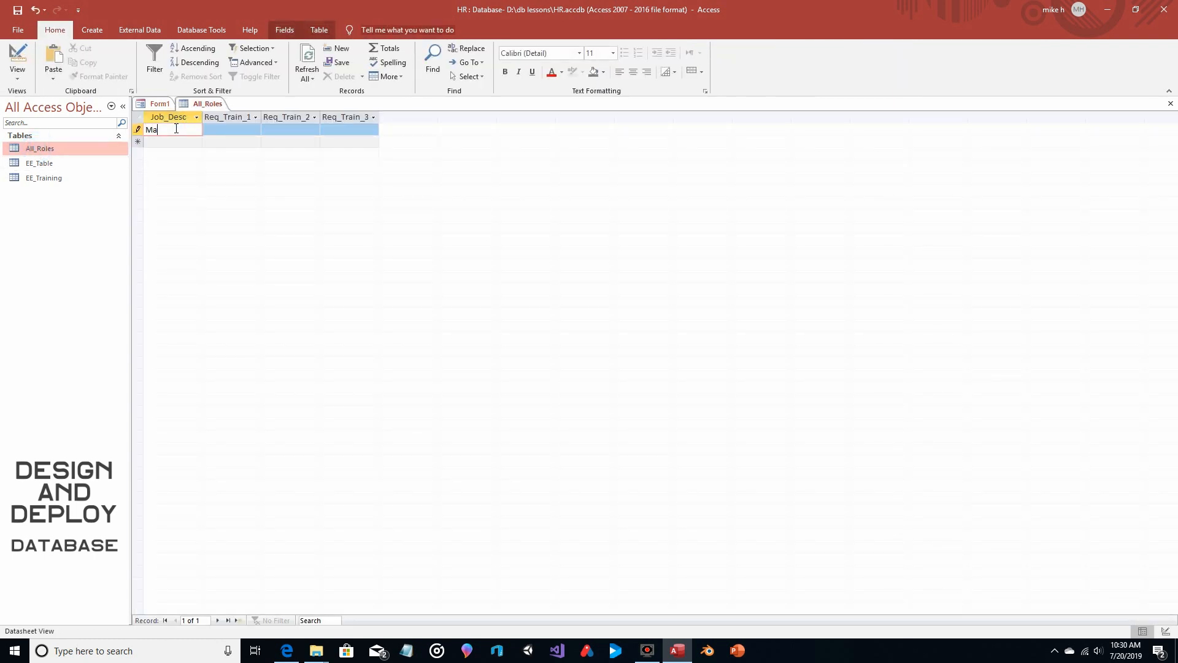
{"action": "type", "text": "d Scientist"}
Enter Biology 101, Chemistry 101 and Anatomy 101 as the three required trainings for Mad Scientist
{"action": "left_click", "coordinate": [229, 131]}
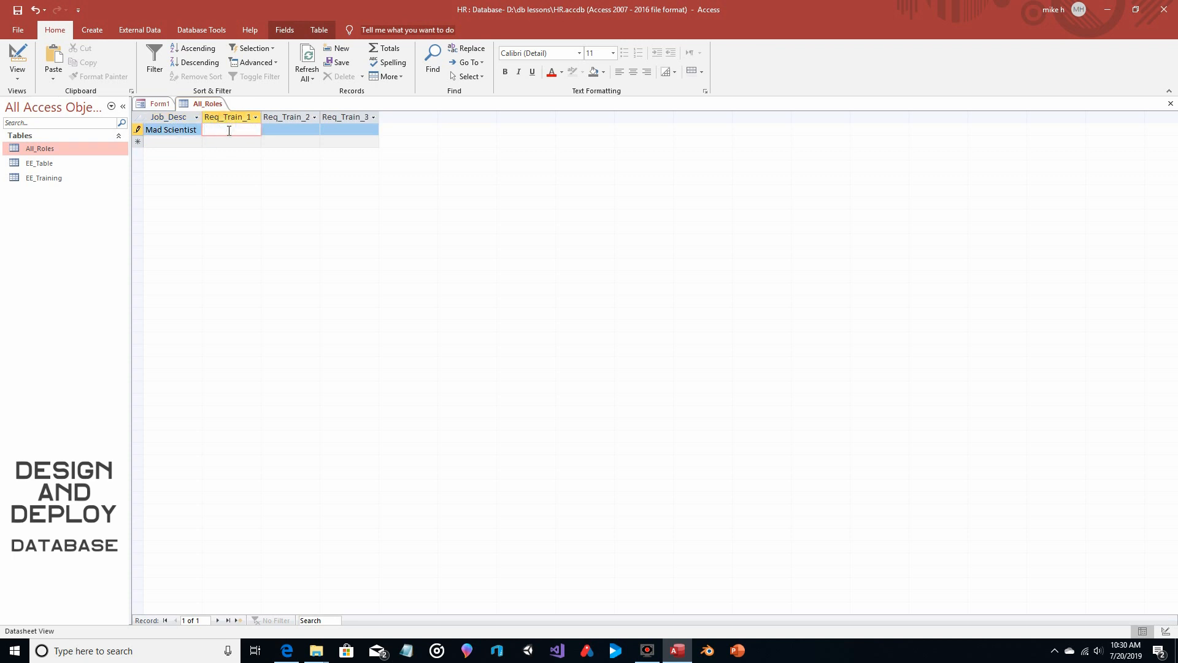
{"action": "type", "text": "Biology 101"}
{"action": "key", "text": "Tab"}
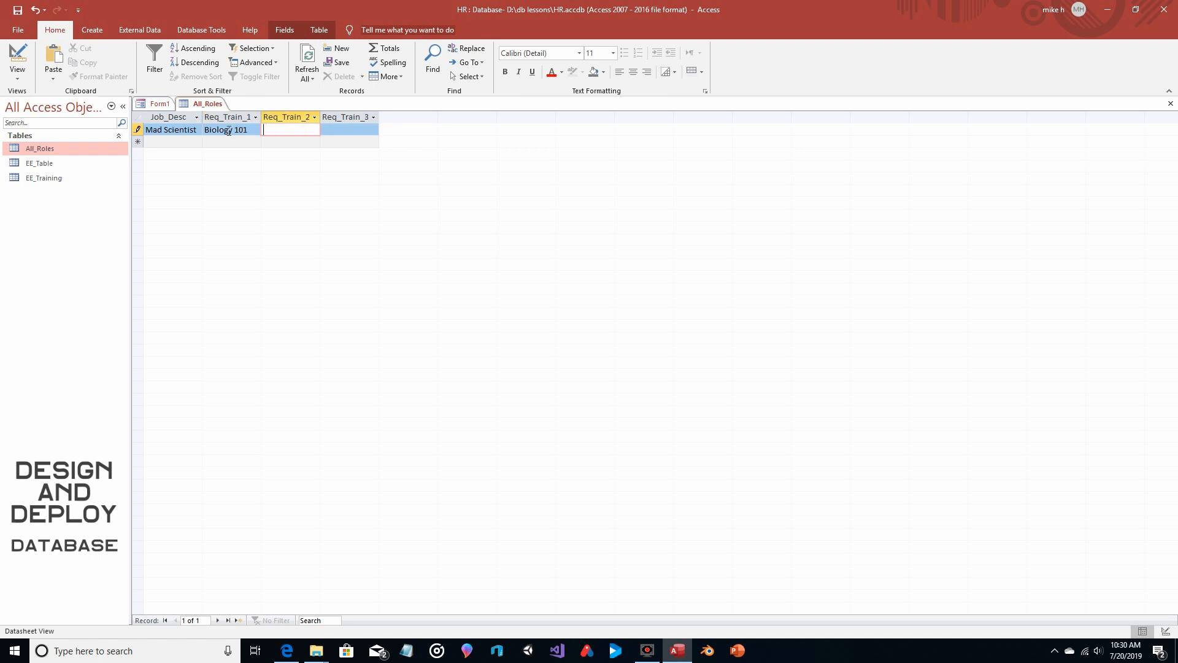
{"action": "type", "text": "Chemistry 101"}
{"action": "key", "text": "Tab"}
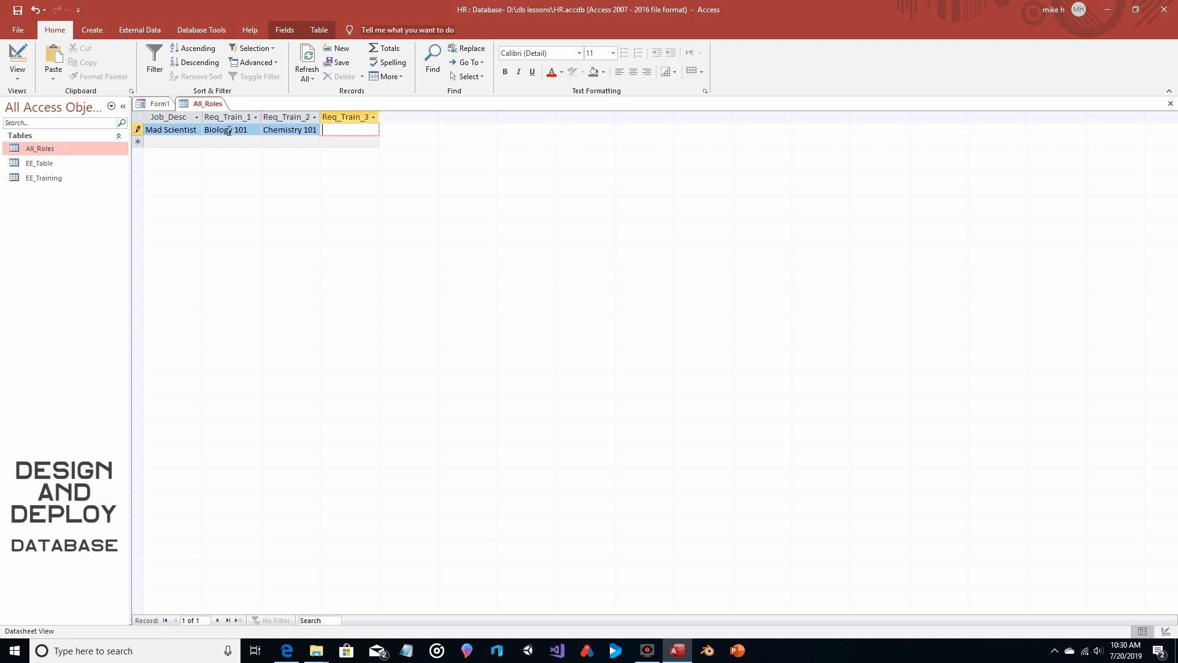
{"action": "type", "text": "Anatomy 101"}
Add a second role, Meglomaniac, with Maniacal Laugh as Req_Train_1 and Hand Wringing as Req_Train_2
{"action": "left_click", "coordinate": [161, 142]}
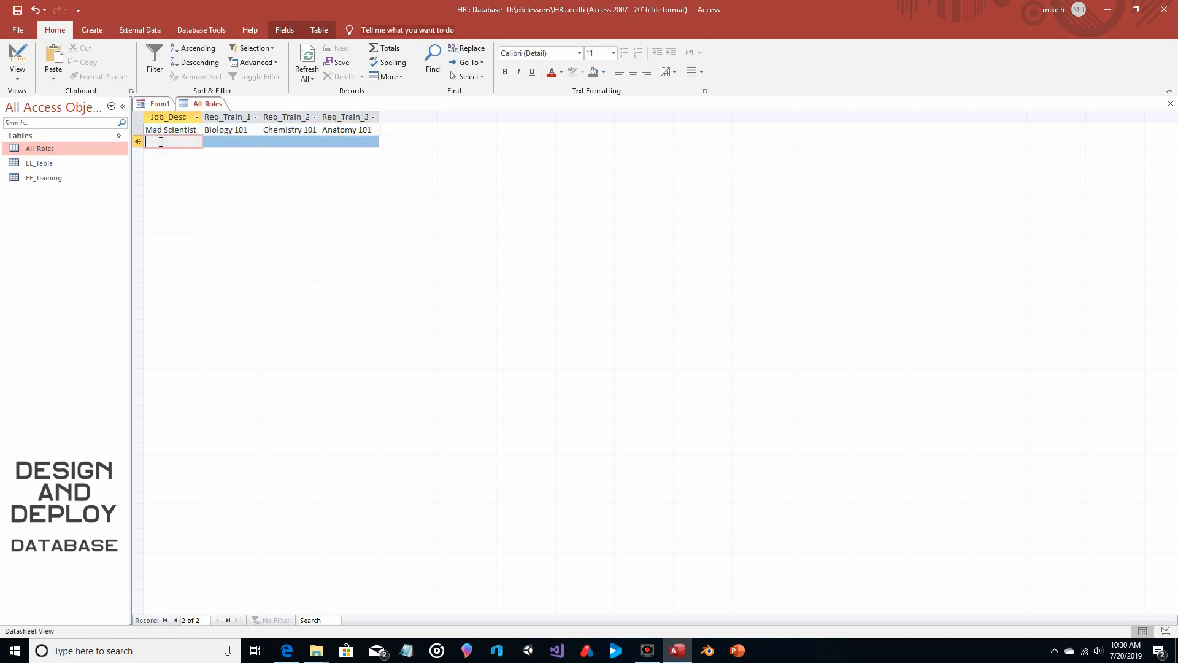
{"action": "type", "text": "Megalomaniac"}
{"action": "left_click", "coordinate": [223, 145]}
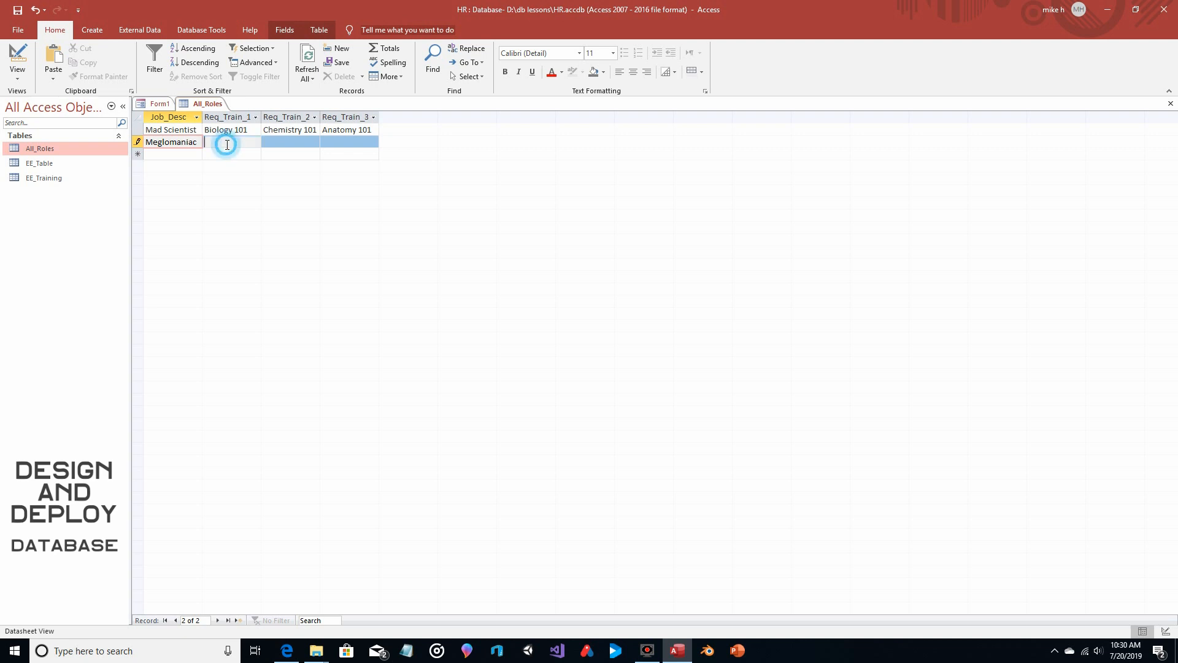
{"action": "type", "text": "M"}
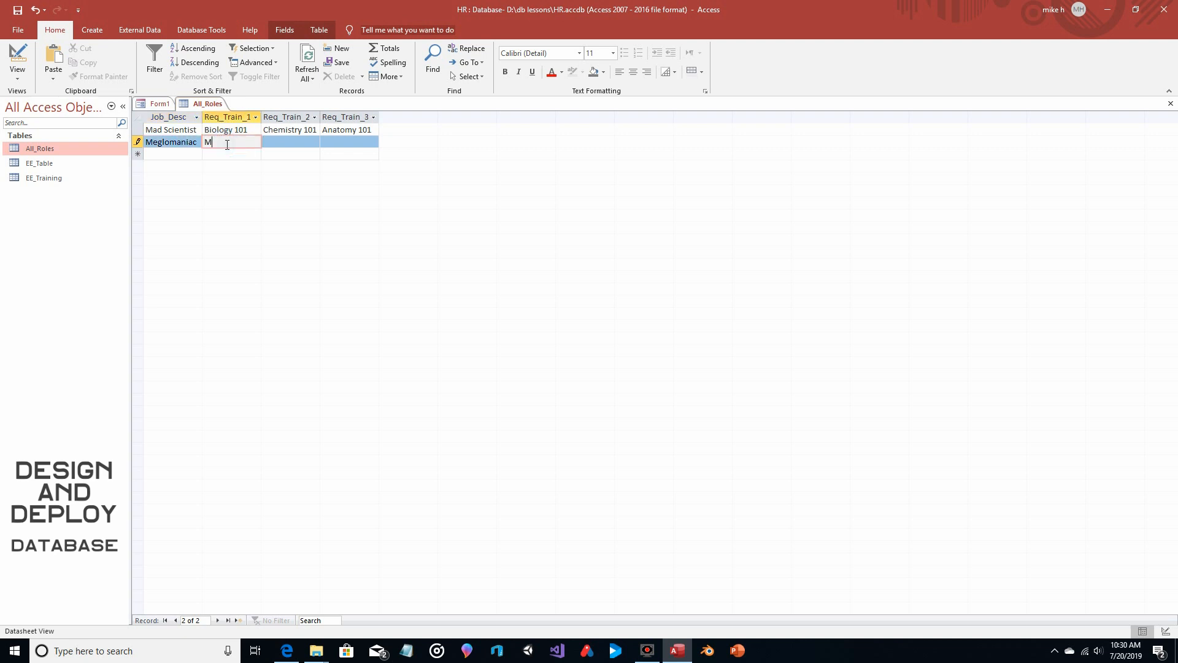
{"action": "type", "text": "aniacal Laugh"}
{"action": "key", "text": "Tab"}
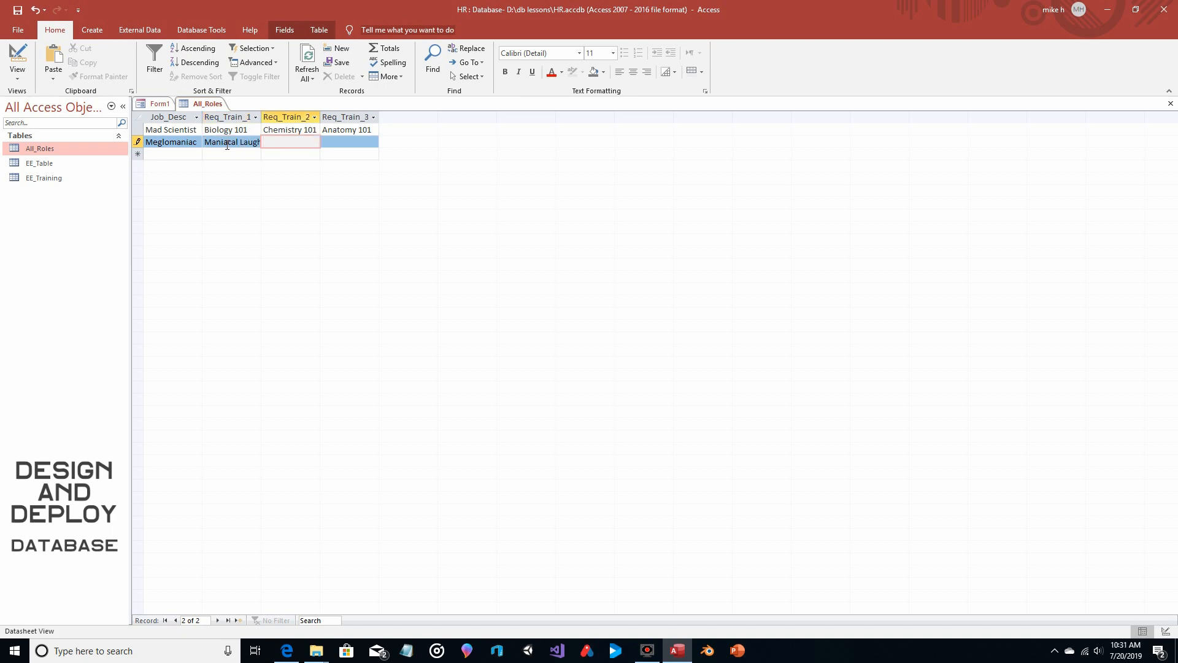
{"action": "type", "text": "Hand Wringing"}
{"action": "key", "text": "Tab"}
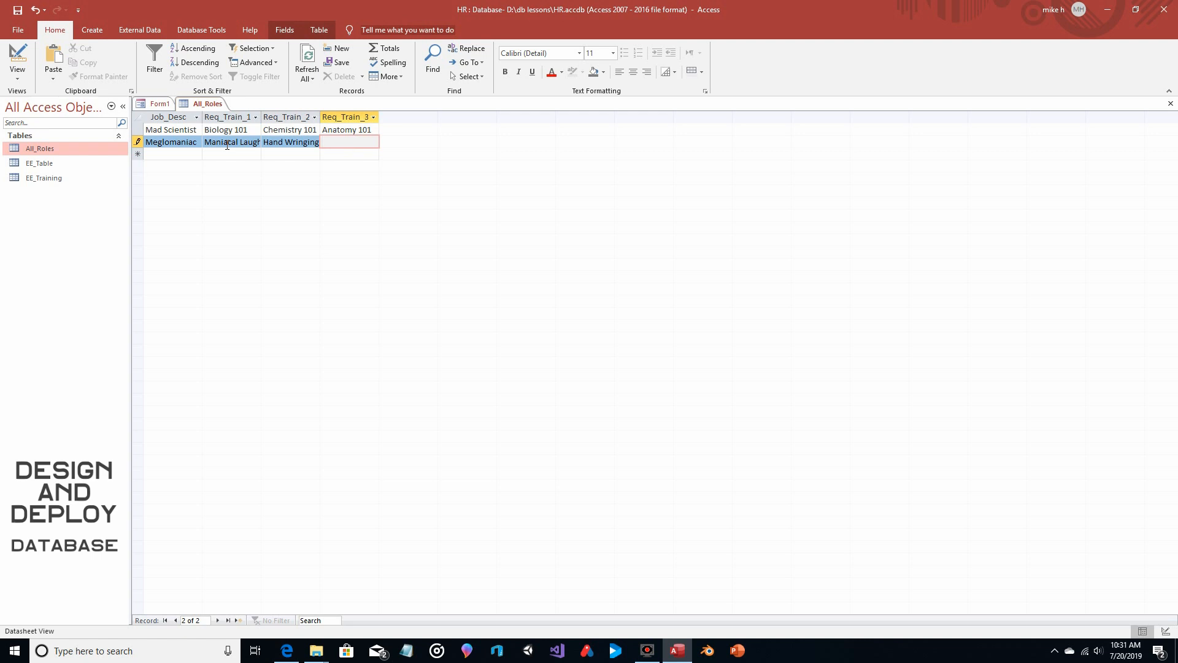
Enter Mustache Twirling as Req_Train_3 for the Meglomaniac role, correcting the spelling and capitalization
{"action": "type", "text": "Mustache "}
{"action": "type", "text": "twwirkli"}
{"action": "key", "text": "BackSpace"}
{"action": "key", "text": "BackSpace"}
{"action": "key", "text": "BackSpace"}
{"action": "key", "text": "BackSpace"}
{"action": "key", "text": "BackSpace"}
{"action": "type", "text": "irling"}
{"action": "left_click", "coordinate": [349, 142]}
{"action": "key", "text": "BackSpace"}
{"action": "type", "text": "T"}
{"action": "left_click", "coordinate": [299, 143]}
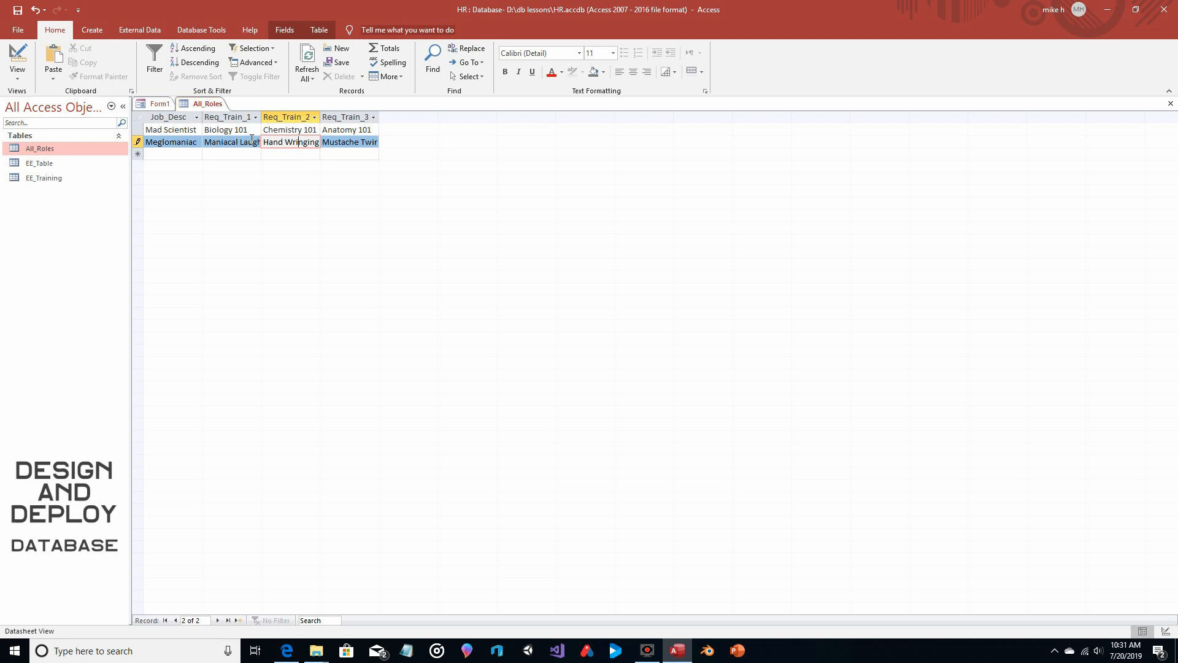
Add a third role, Superhero, to All_Roles with Fly as Req_Train_1
{"action": "left_click", "coordinate": [179, 155]}
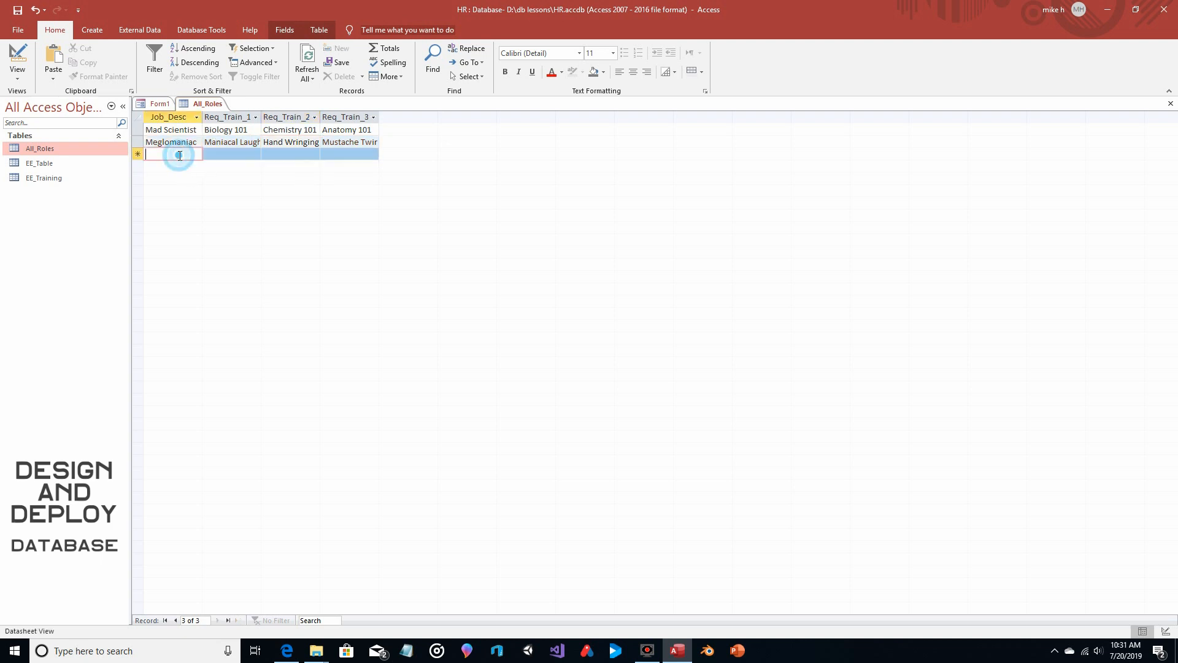
{"action": "type", "text": "Supe"}
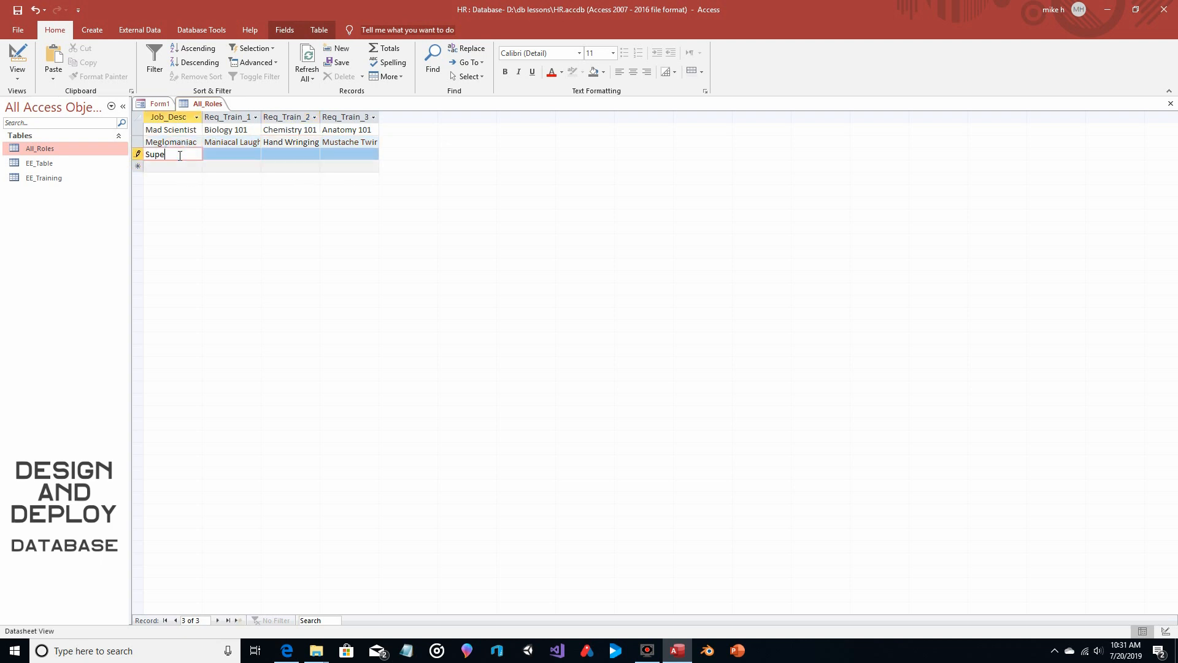
{"action": "type", "text": "rhero"}
{"action": "left_click", "coordinate": [226, 156]}
{"action": "type", "text": "Fly"}
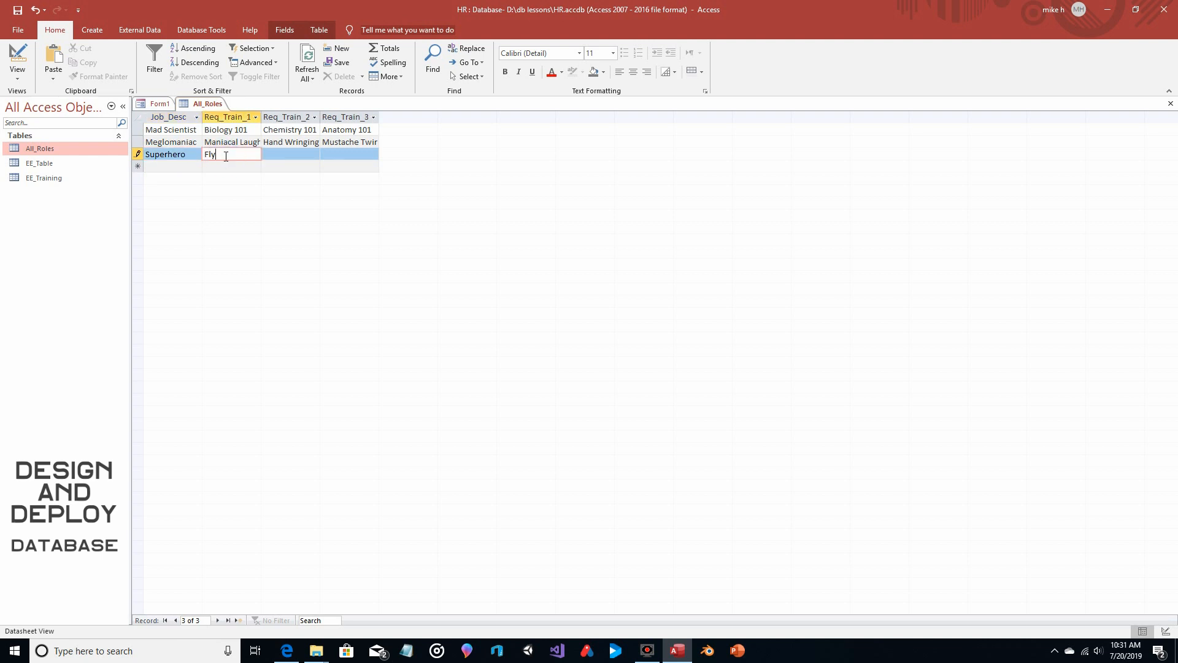
{"action": "key", "text": "Tab"}
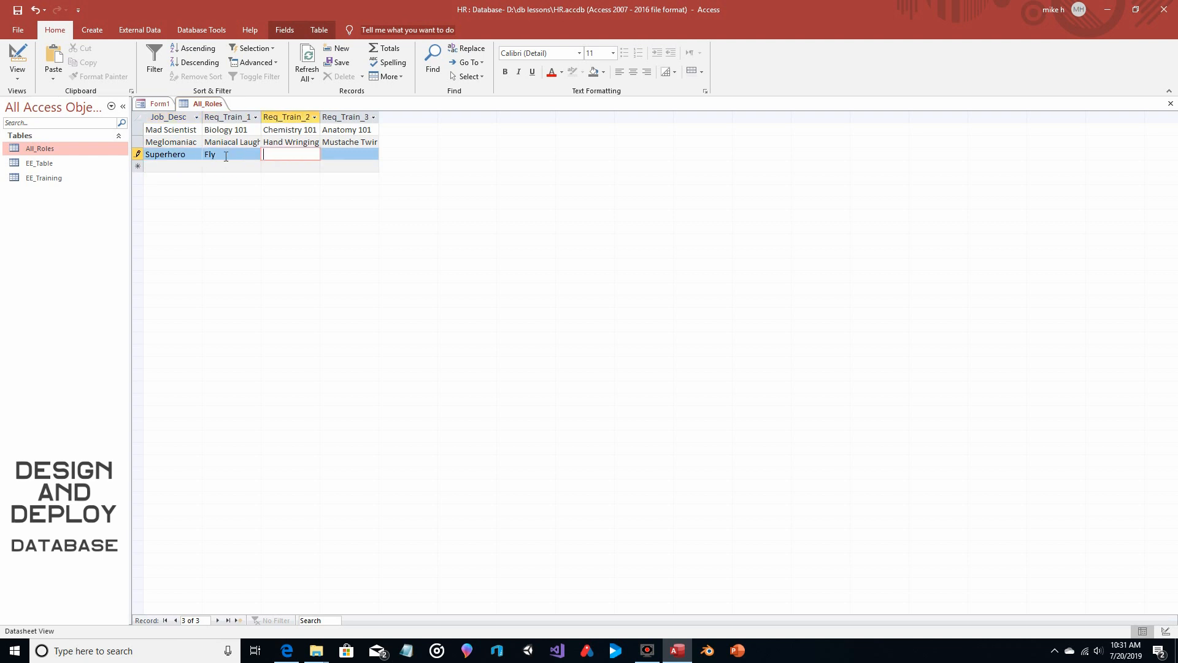
Enter X-Ray Vision as Req_Train_2 and Super Strength as Req_Train_3 for the Superhero role
{"action": "type", "text": "X-Ray Vision"}
{"action": "key", "text": "Tab"}
{"action": "type", "text": "Su"}
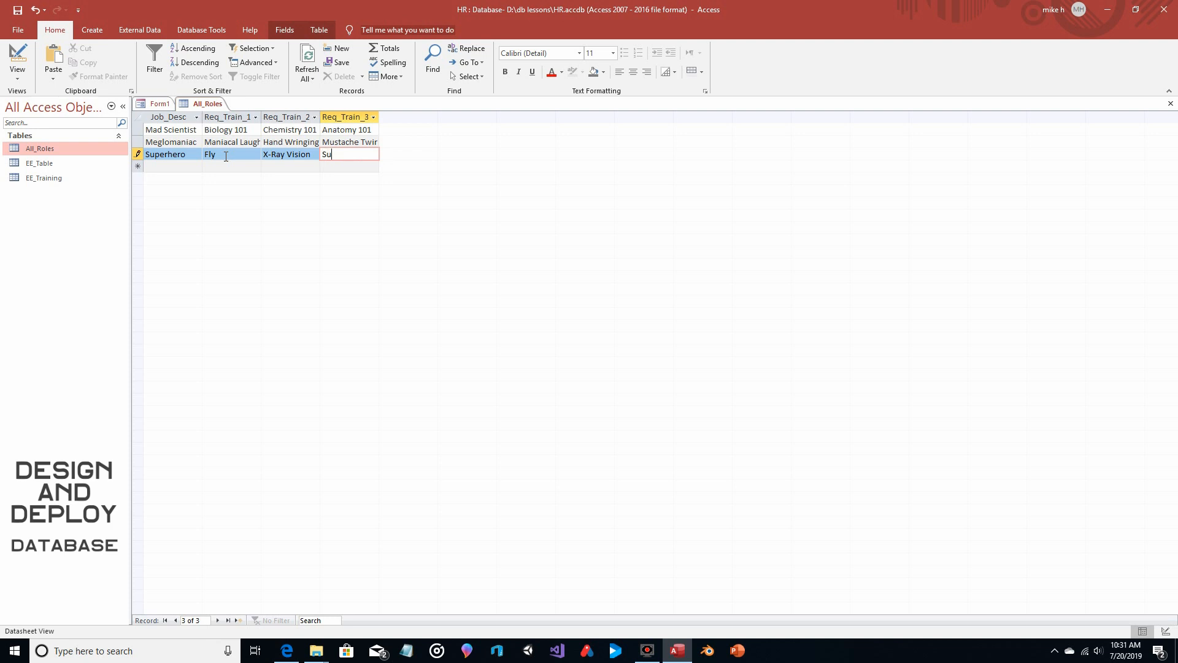
{"action": "type", "text": "per Strength"}
{"action": "left_click", "coordinate": [189, 154]}
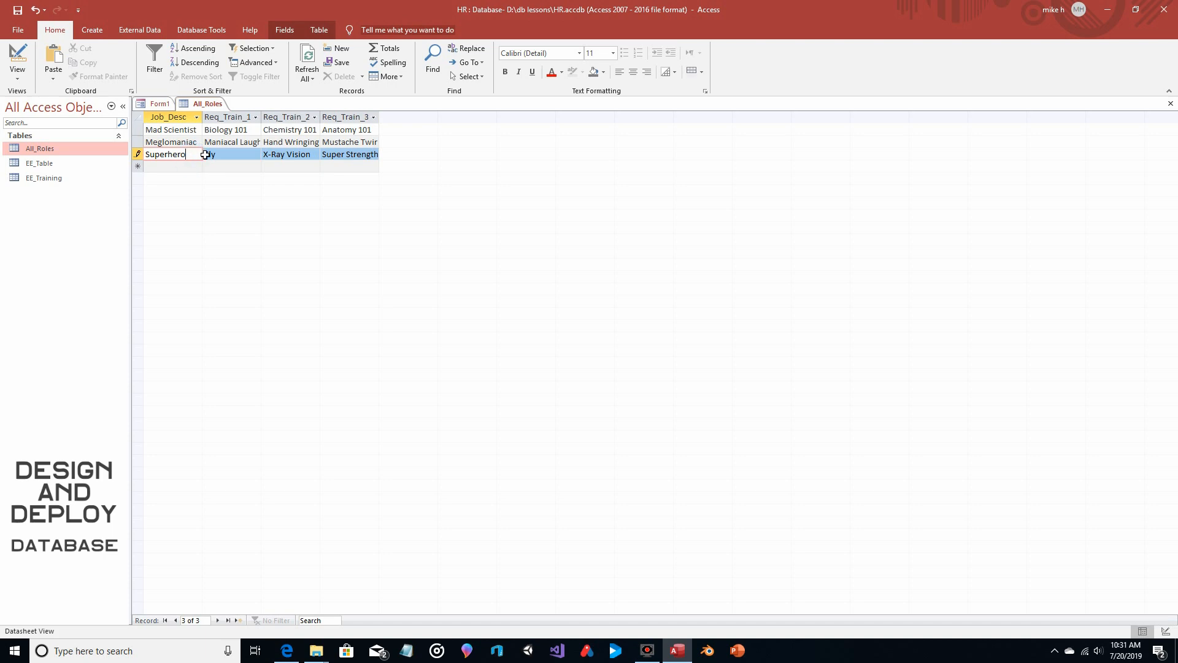
Close the All_Roles table and bring up the design controls for Form1
{"action": "left_click", "coordinate": [1171, 104]}
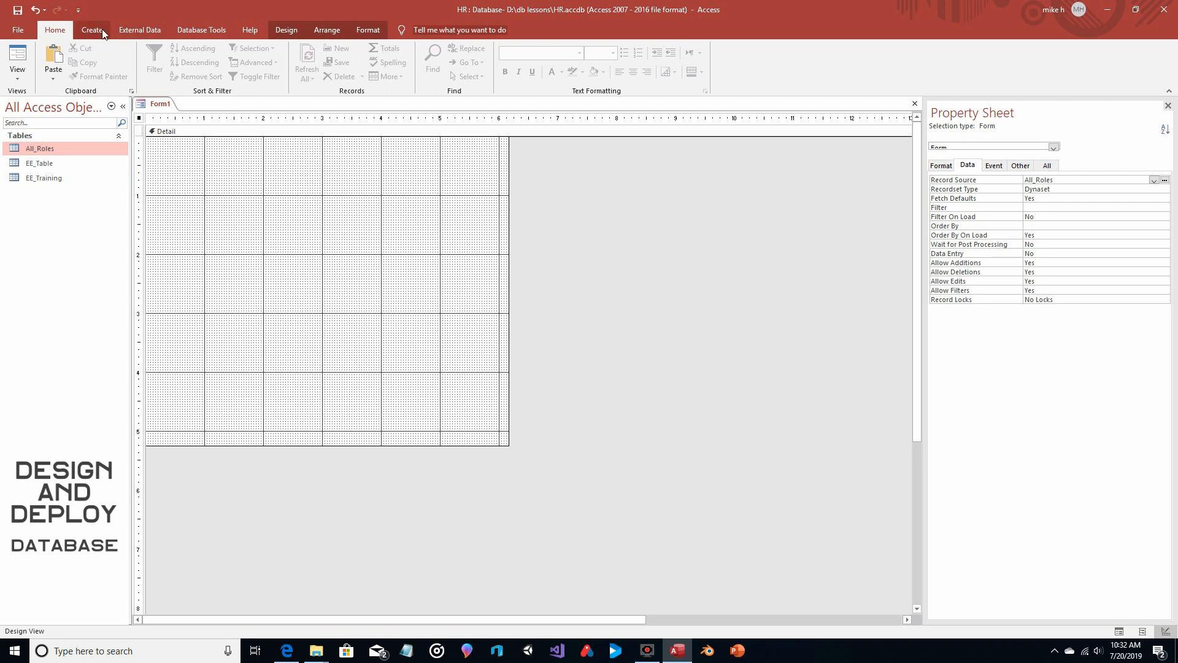
{"action": "left_click", "coordinate": [286, 30]}
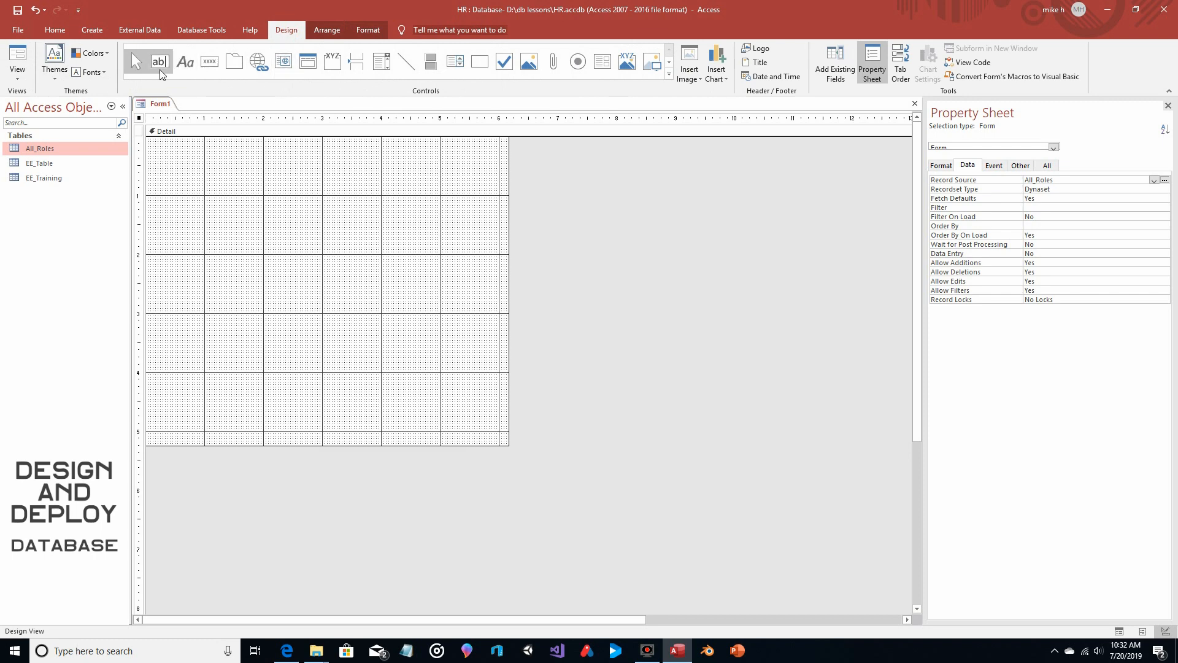
Add an unbound text box about 1.83 by 0.25 inches near the form's upper edge and move its label above it
{"action": "left_click", "coordinate": [160, 62]}
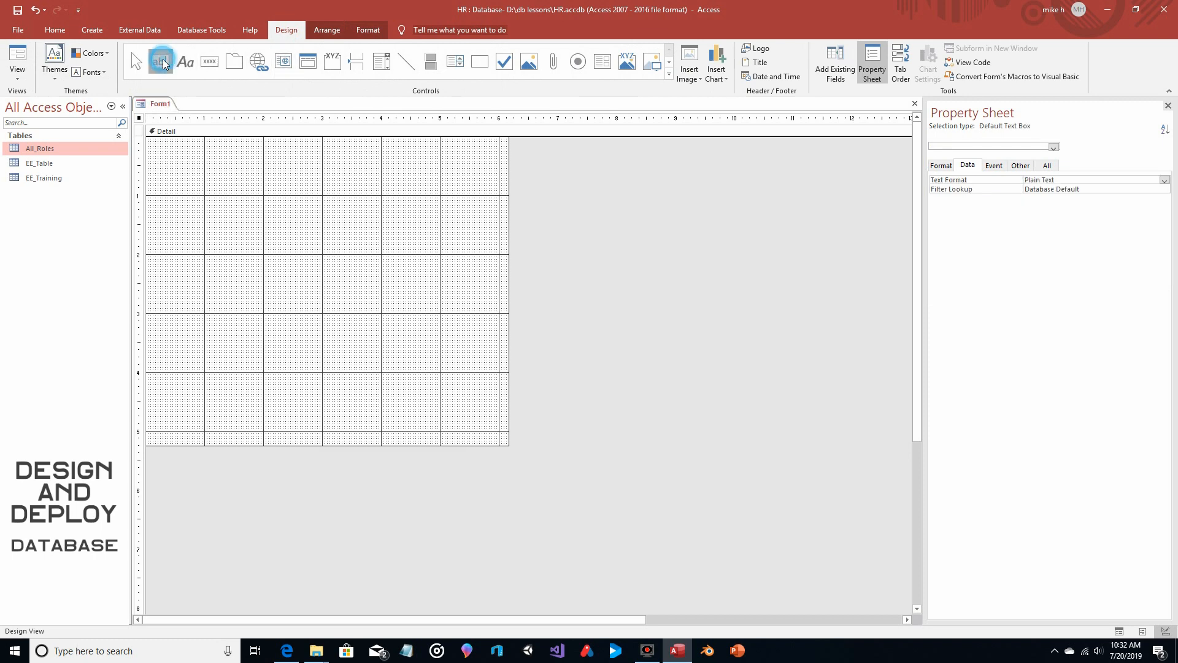
{"action": "left_click_drag", "start_coordinate": [253, 172], "coordinate": [308, 186]}
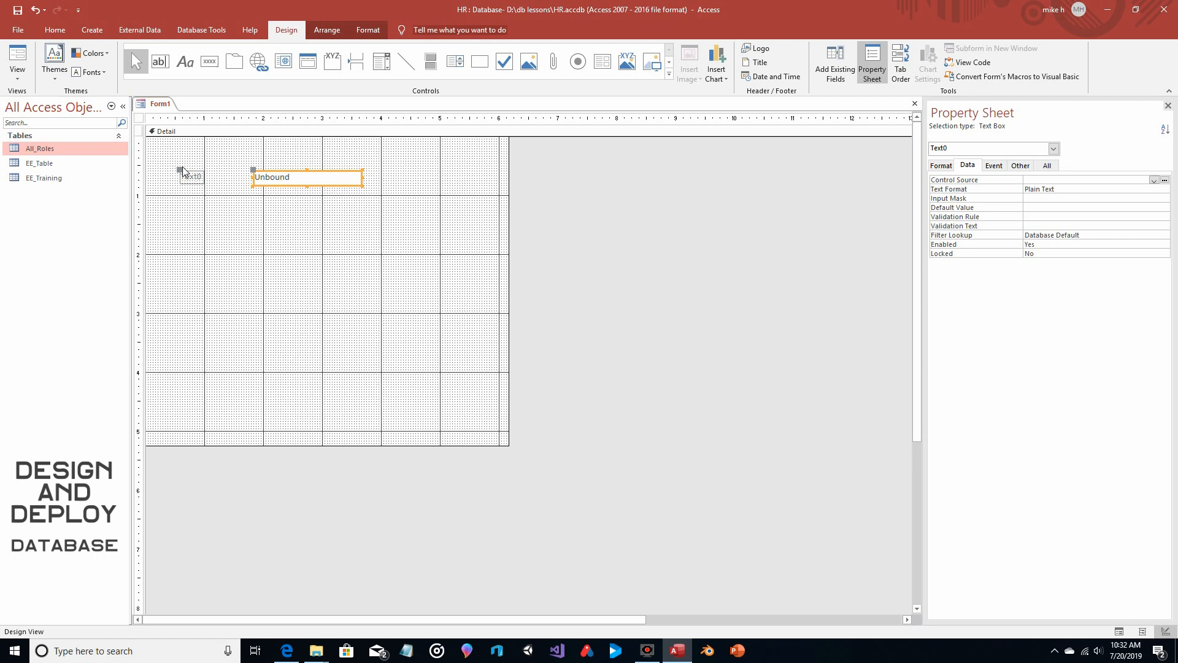
{"action": "left_click_drag", "start_coordinate": [183, 172], "coordinate": [301, 153]}
Set the unbound text box's Name property to New_Hire
{"action": "left_click", "coordinate": [1045, 166]}
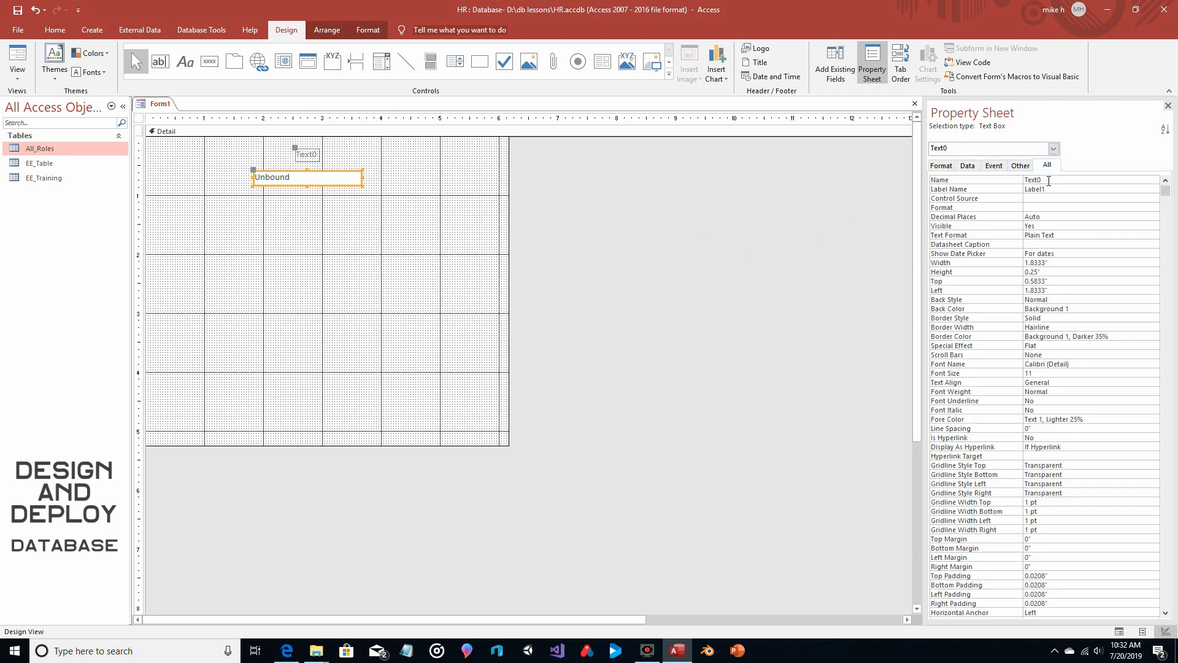
{"action": "left_click", "coordinate": [1047, 180]}
{"action": "double_click", "coordinate": [1037, 181]}
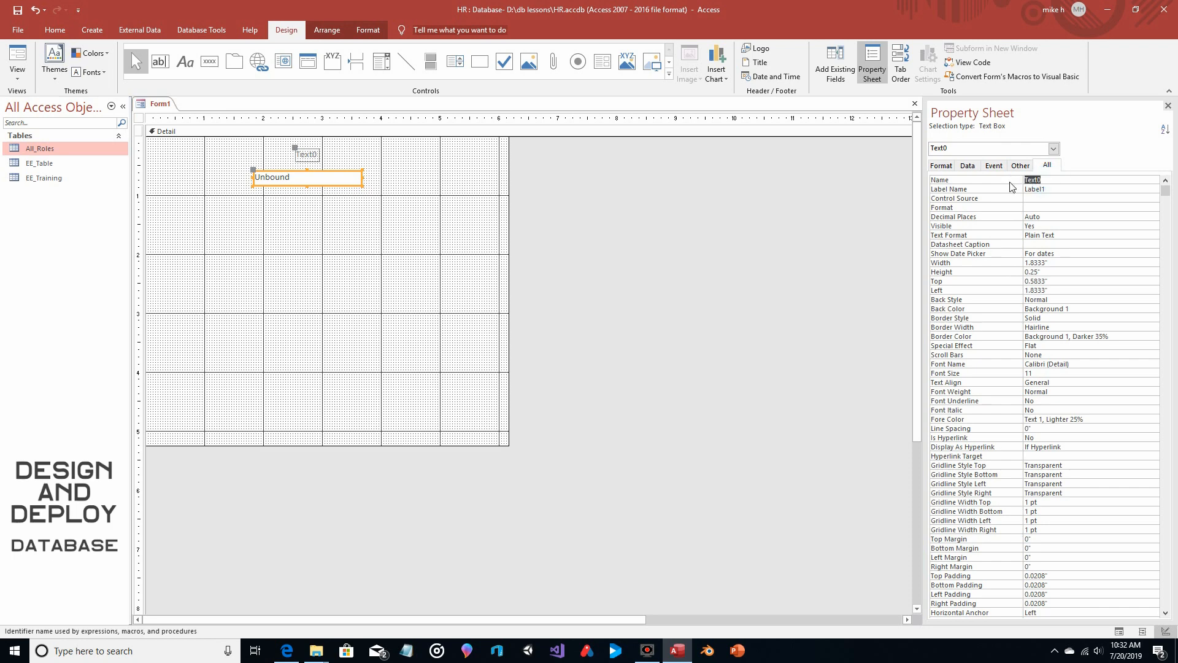
{"action": "type", "text": "New_hir"}
{"action": "key", "text": "Delete"}
{"action": "type", "text": "H"}
{"action": "key", "text": "Return"}
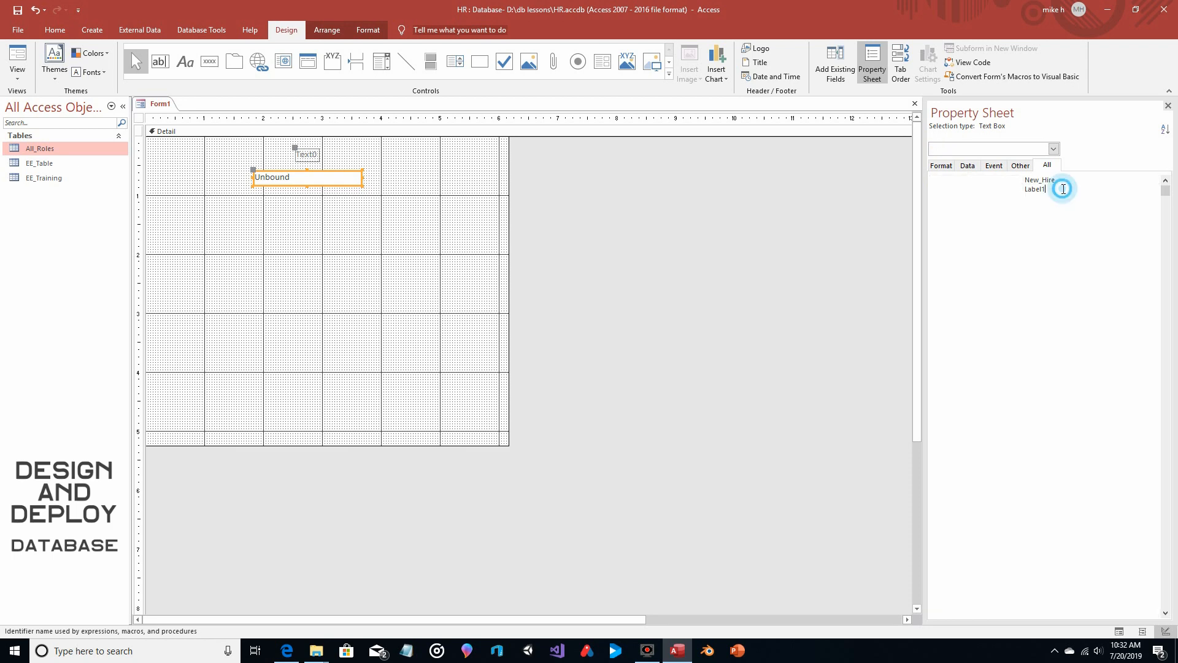
{"action": "left_click", "coordinate": [421, 185]}
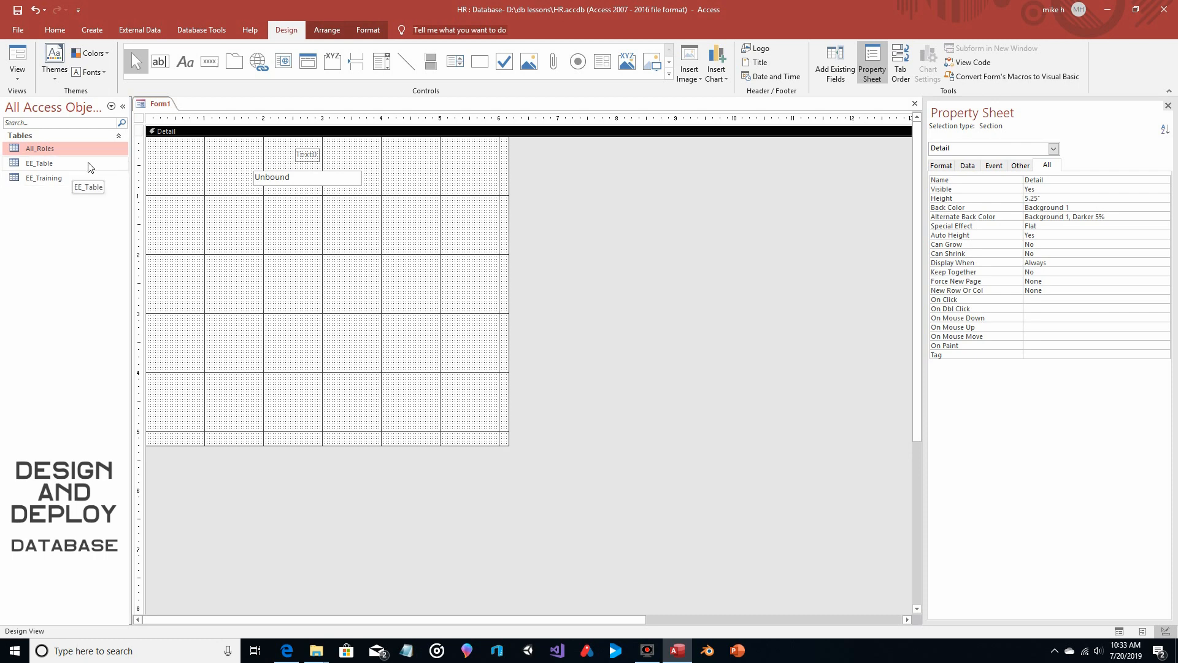
Add a combo box about 1.88 inches wide below the text box and make it find a form record based on the selected value
{"action": "left_click", "coordinate": [381, 61]}
{"action": "left_click_drag", "start_coordinate": [253, 219], "coordinate": [362, 230]}
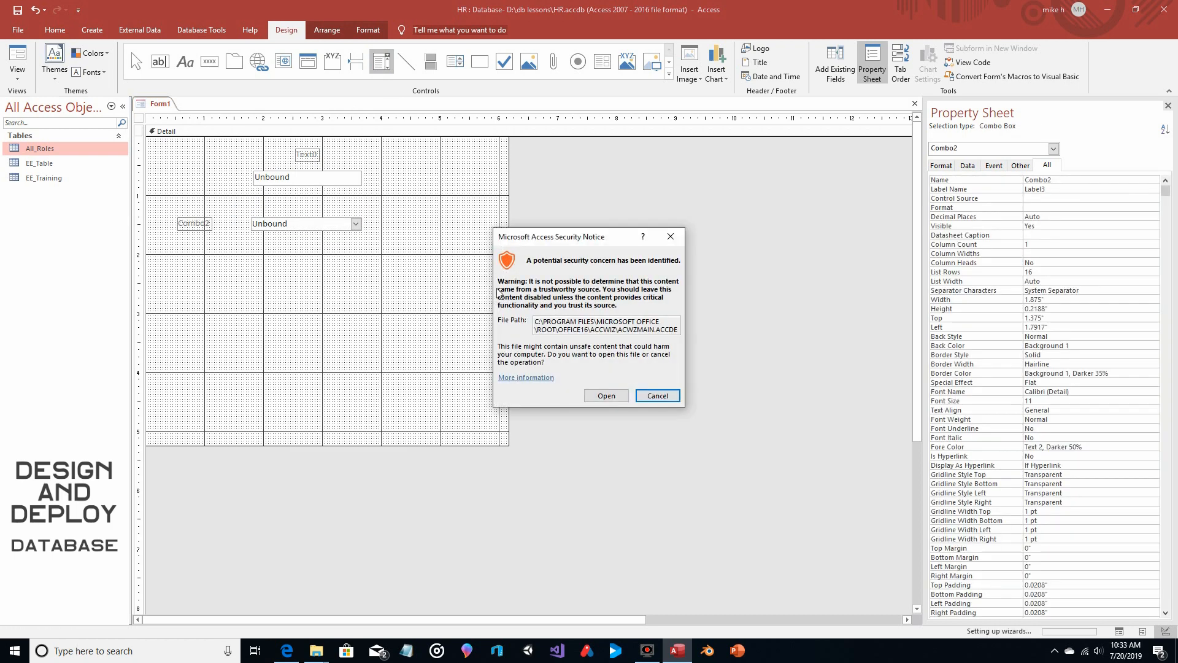
{"action": "left_click", "coordinate": [606, 395]}
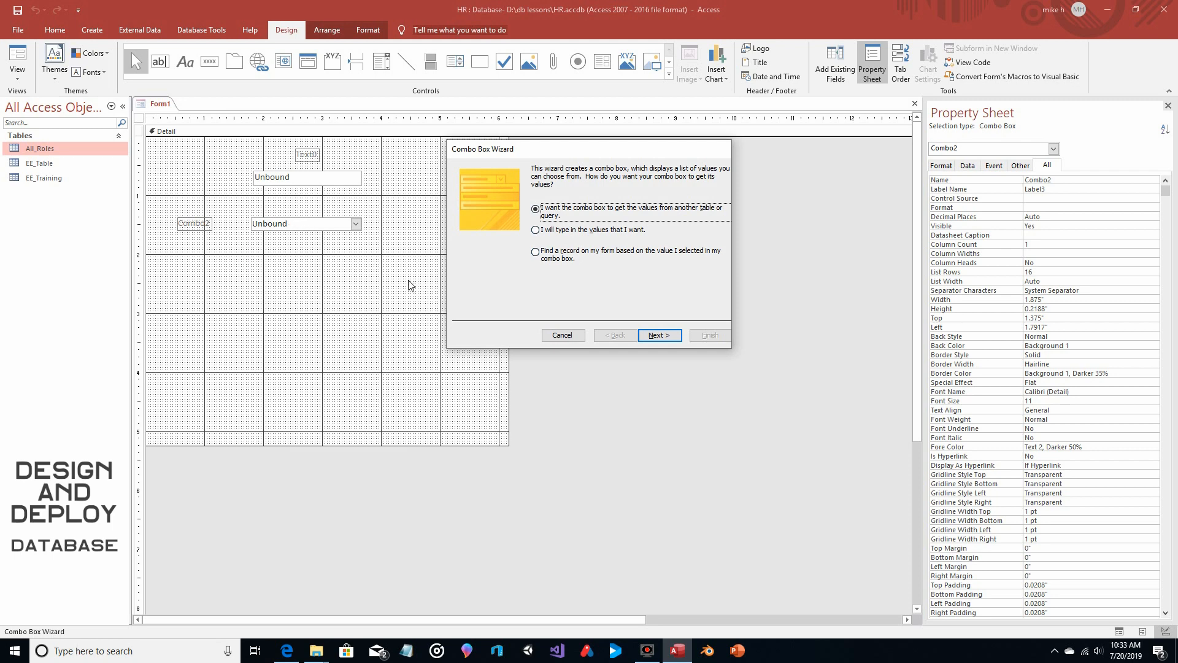
{"action": "left_click", "coordinate": [539, 256]}
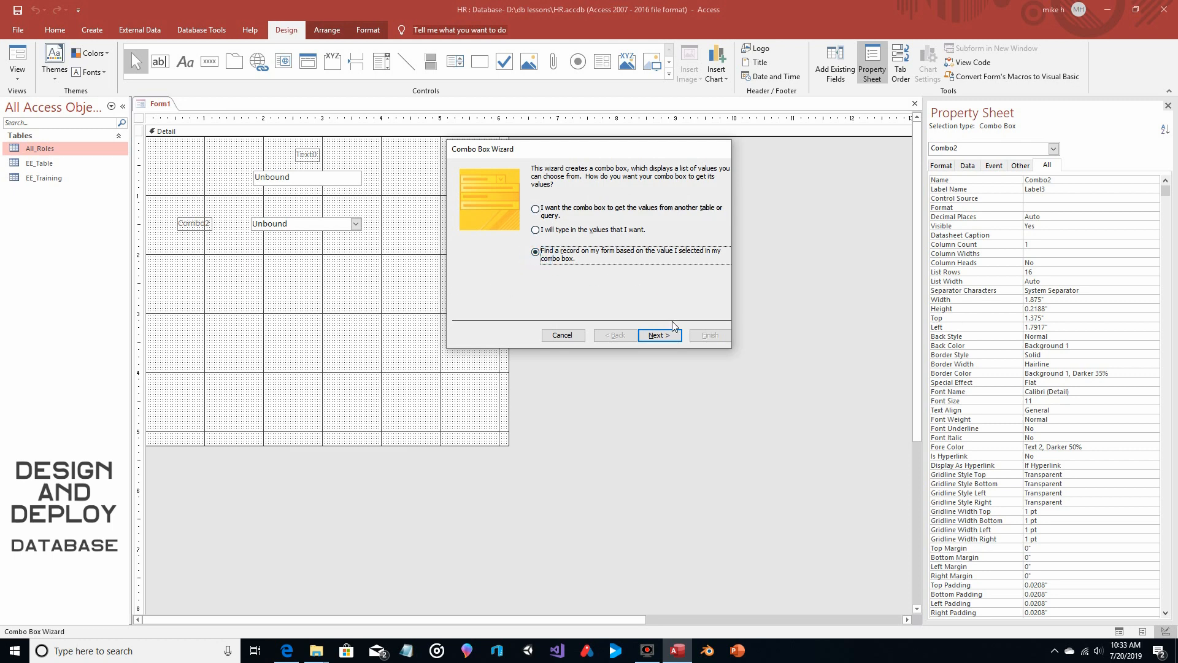
{"action": "left_click", "coordinate": [659, 334]}
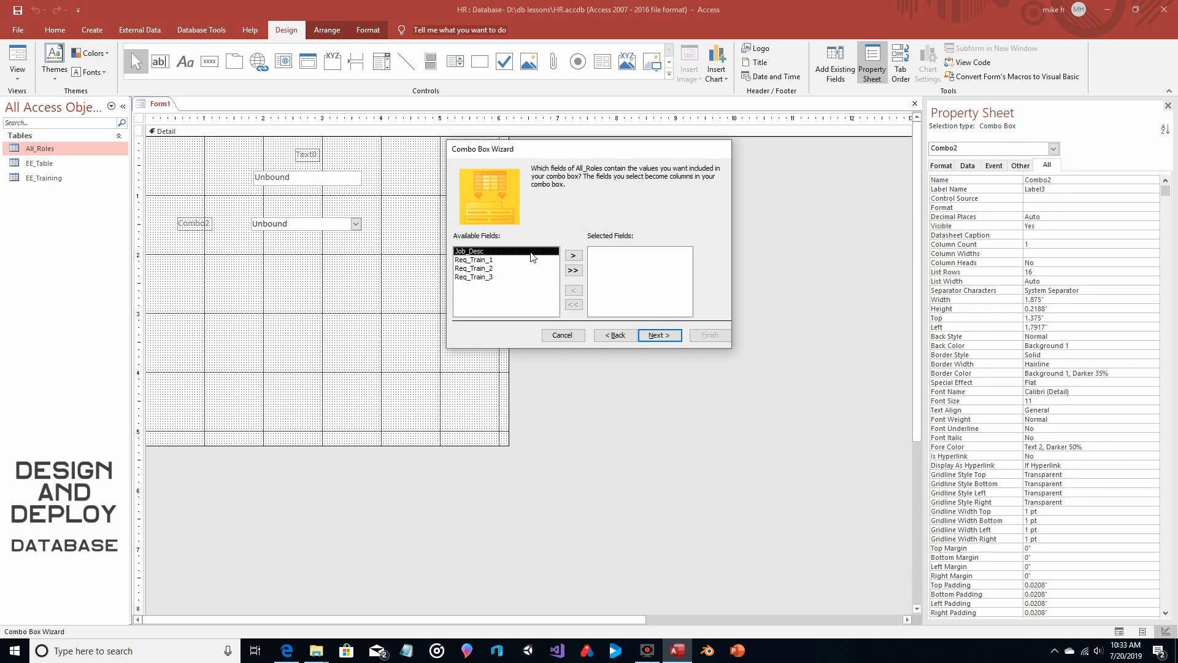
Include the Job_Desc field in the combo box, widen its column to about 1.7 inches, and finish with the label Job_Desc
{"action": "left_click", "coordinate": [574, 256]}
{"action": "left_click", "coordinate": [661, 335]}
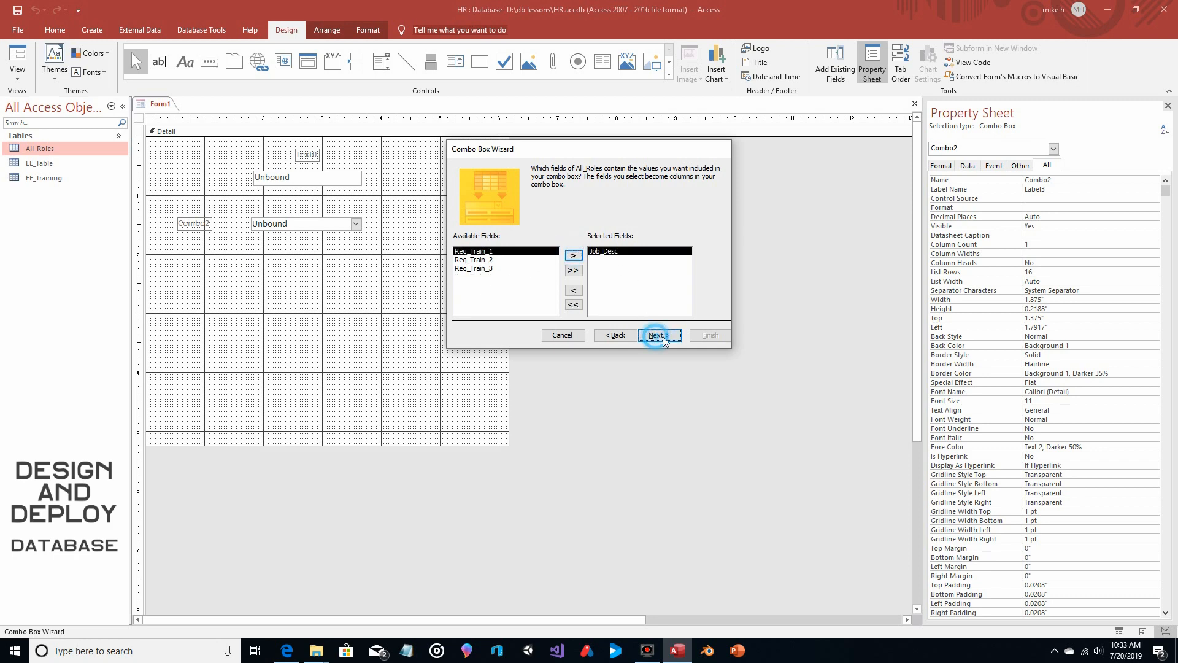
{"action": "left_click_drag", "start_coordinate": [526, 231], "coordinate": [564, 231]}
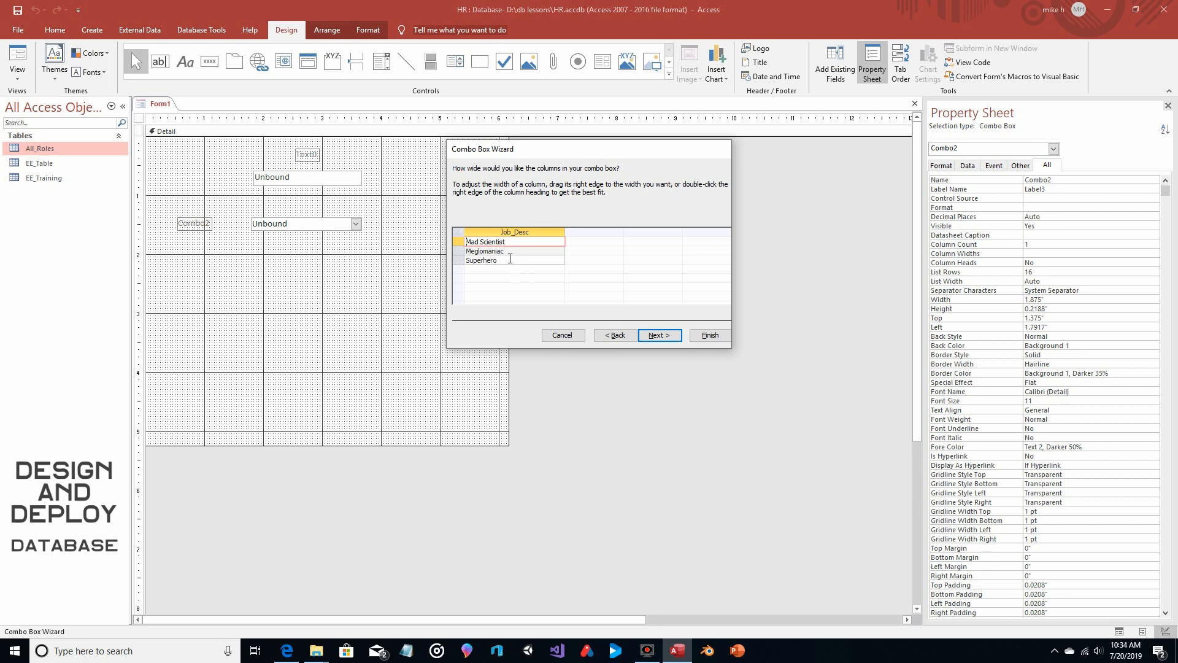
{"action": "left_click", "coordinate": [658, 335]}
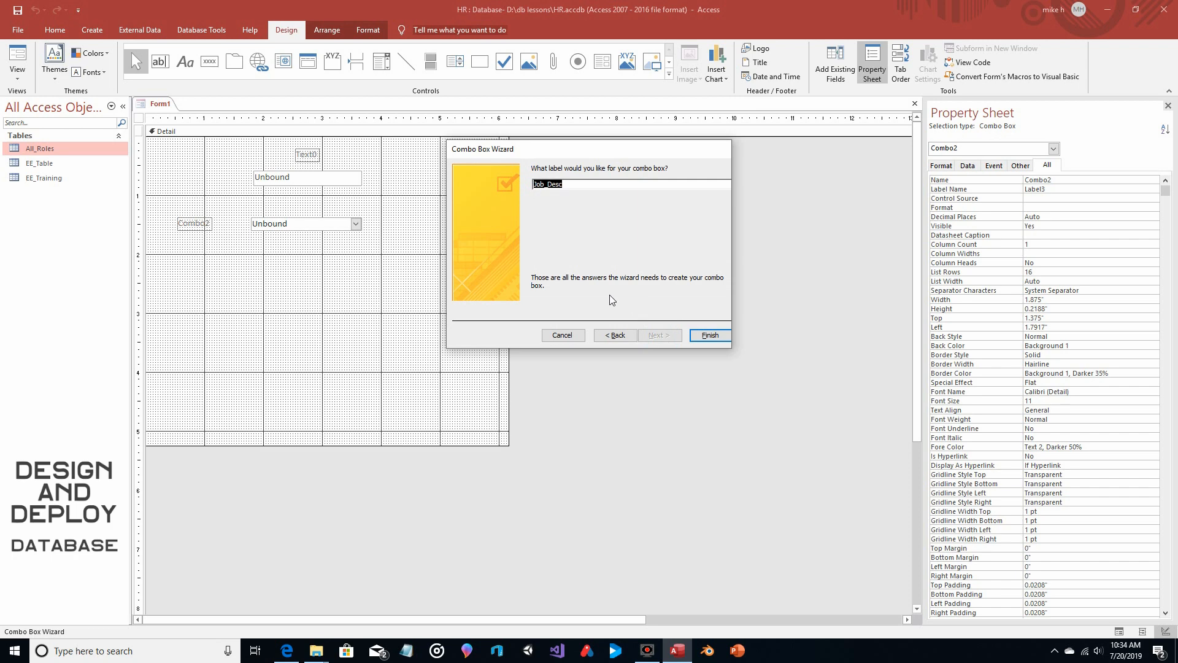
{"action": "left_click", "coordinate": [699, 335]}
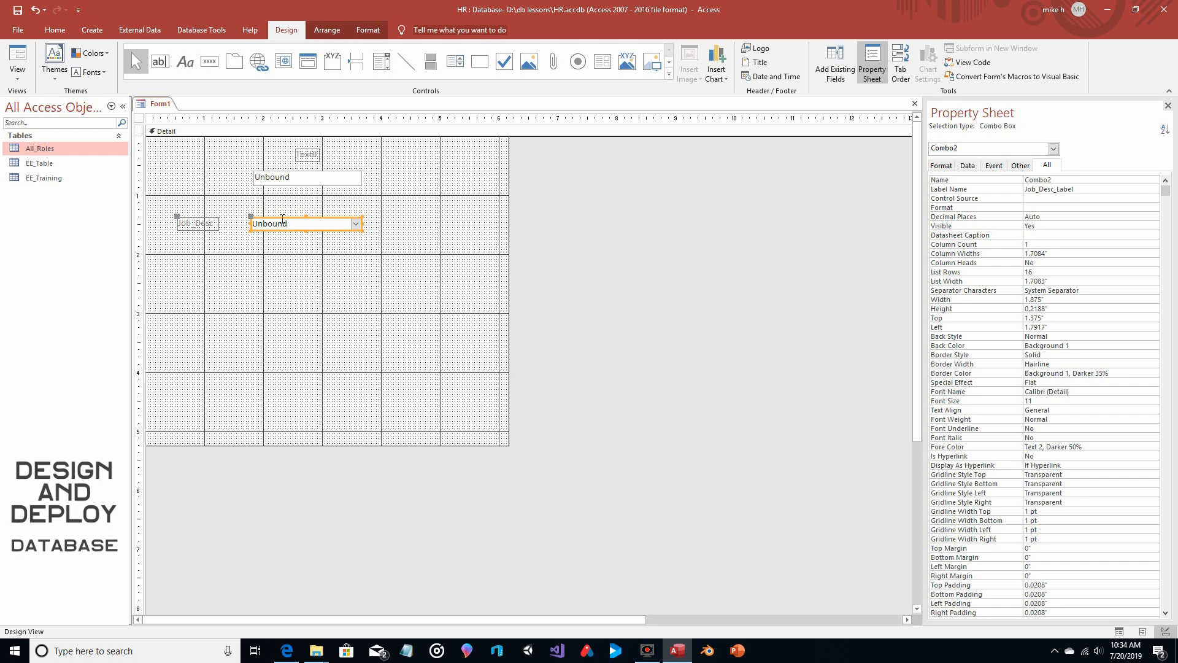
Place the existing Req_Train_1 field below the Job_Desc combo box with its label above, and widen its text box on both sides
{"action": "left_click", "coordinate": [821, 73]}
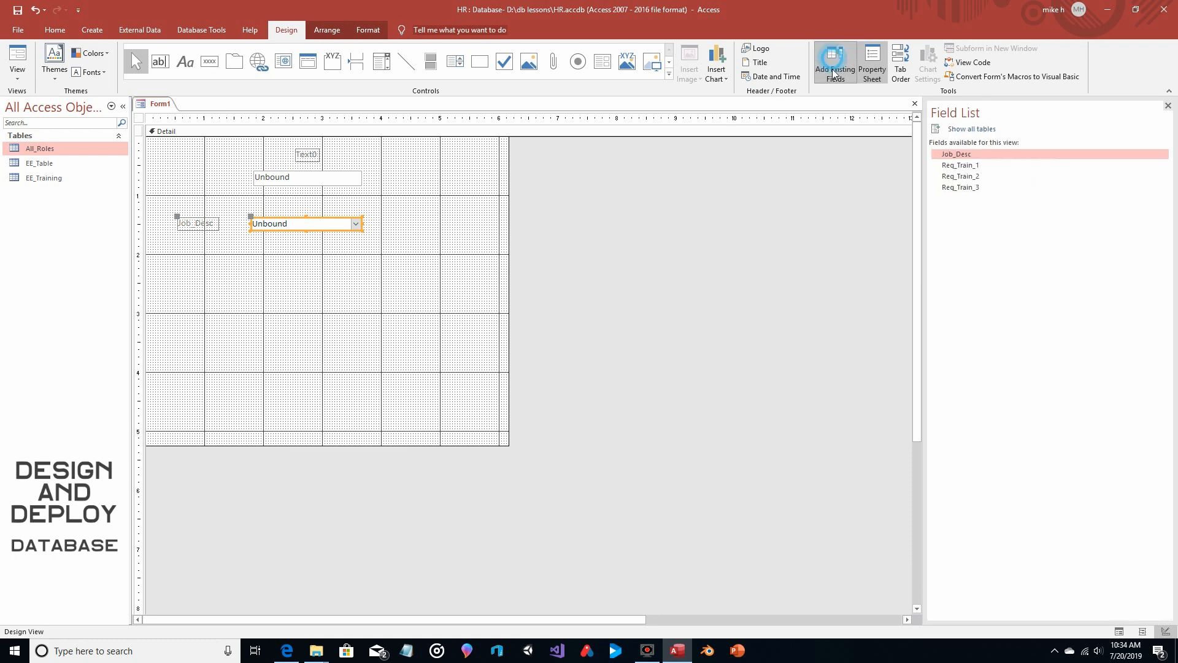
{"action": "left_click", "coordinate": [960, 165]}
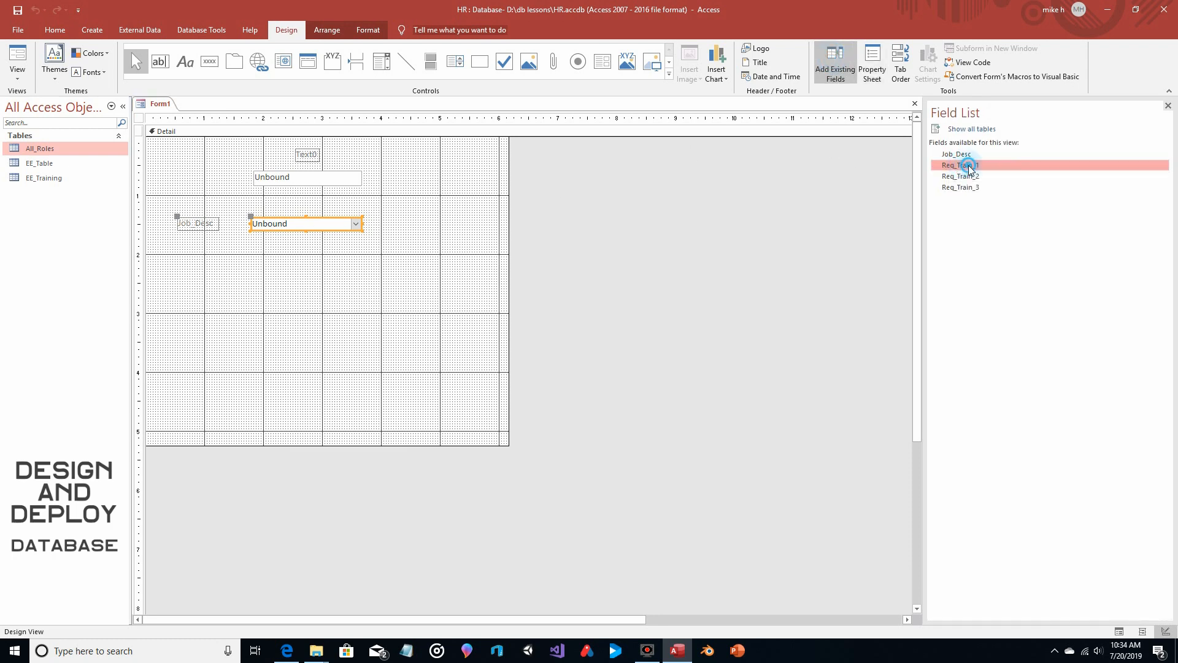
{"action": "left_click_drag", "start_coordinate": [963, 164], "coordinate": [180, 271]}
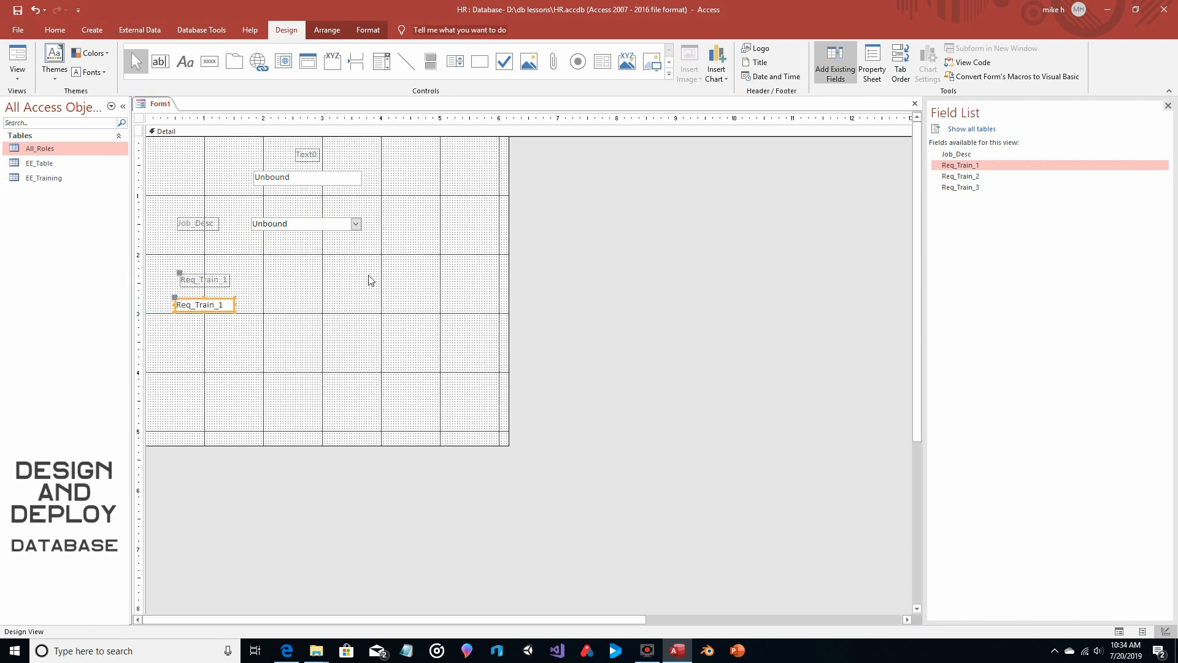
{"action": "left_click_drag", "start_coordinate": [232, 305], "coordinate": [258, 305]}
{"action": "left_click_drag", "start_coordinate": [174, 297], "coordinate": [162, 297]}
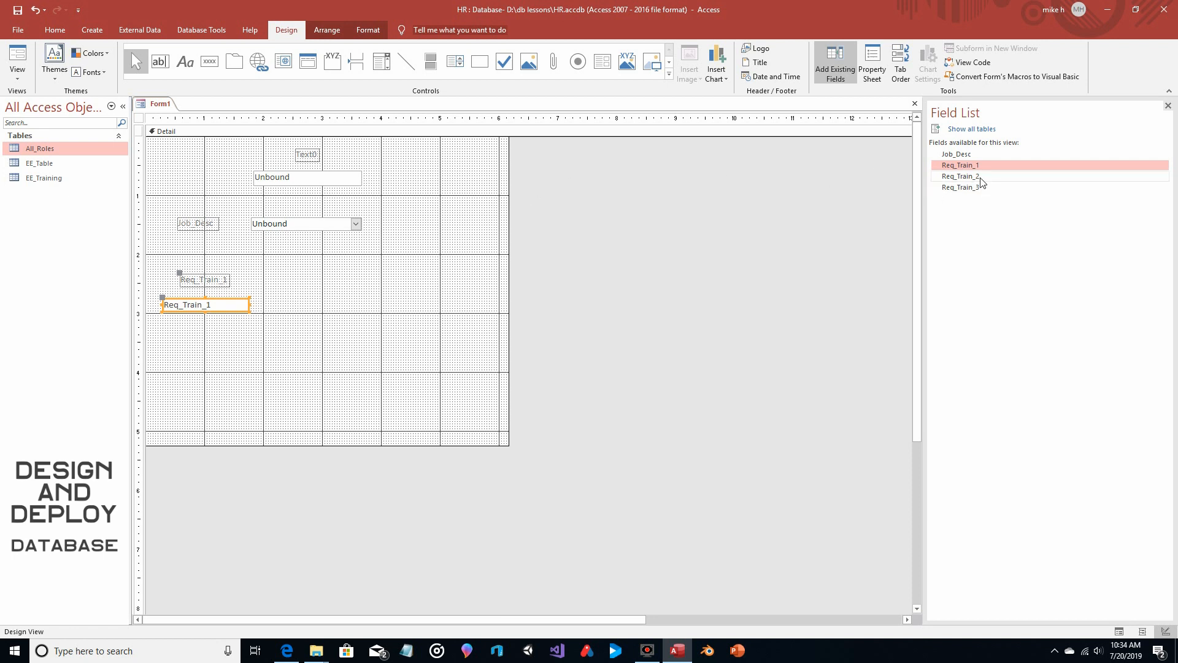
Place the Req_Train_2 and Req_Train_3 fields in a row beside Req_Train_1, with their labels above the boxes
{"action": "left_click_drag", "start_coordinate": [982, 178], "coordinate": [283, 305]}
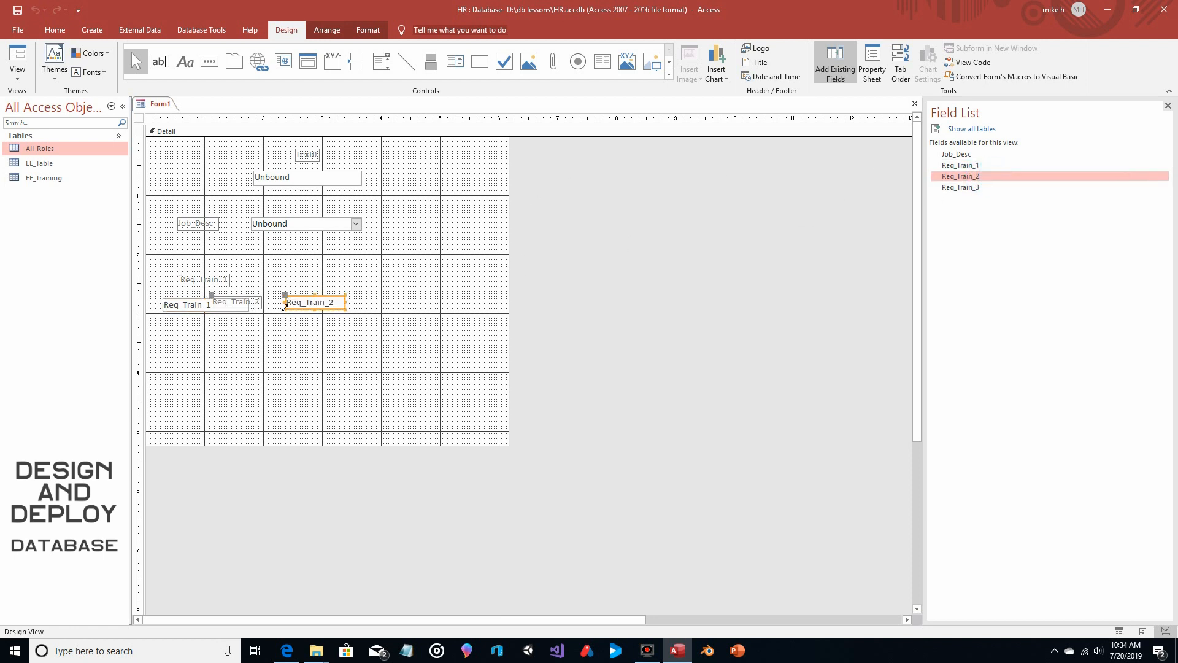
{"action": "left_click_drag", "start_coordinate": [212, 298], "coordinate": [268, 301]}
{"action": "left_click", "coordinate": [970, 189]}
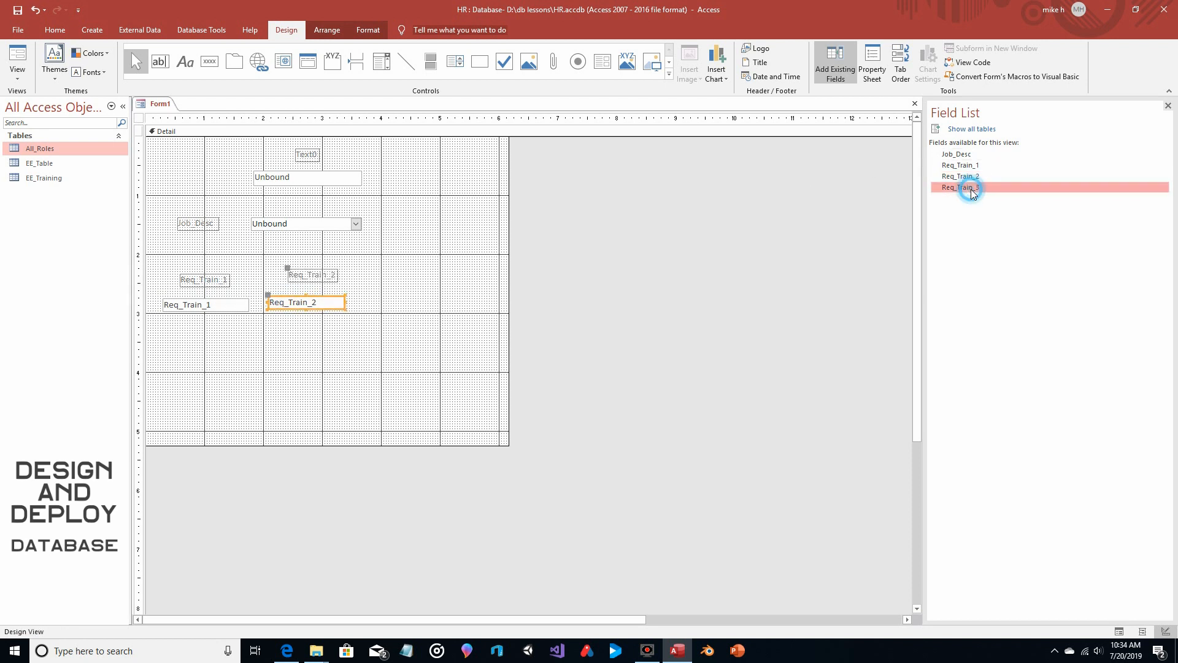
{"action": "left_click_drag", "start_coordinate": [971, 189], "coordinate": [406, 301]}
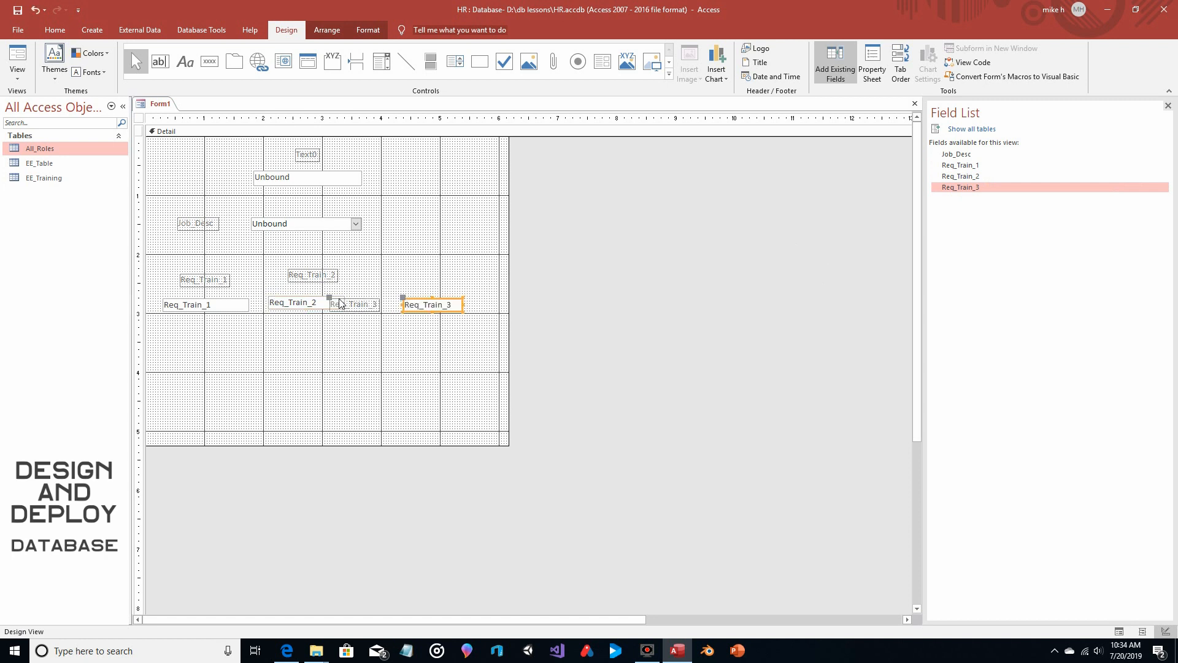
{"action": "left_click_drag", "start_coordinate": [330, 298], "coordinate": [387, 294]}
{"action": "left_click", "coordinate": [401, 299]}
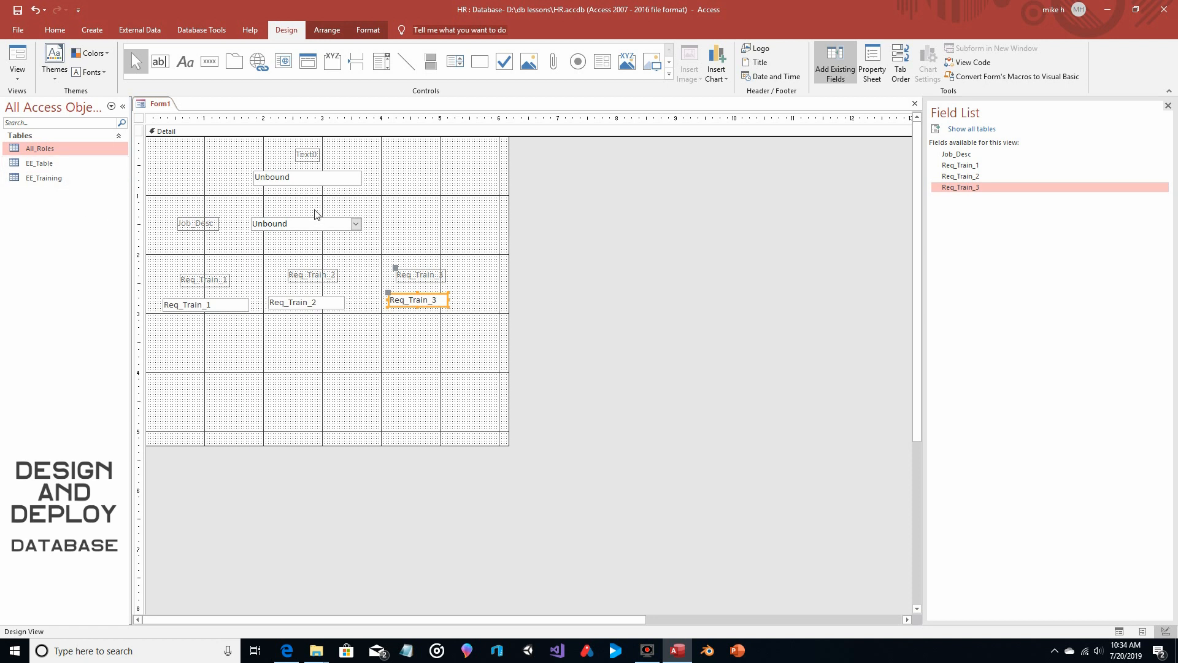
Save the form as Onboarding
{"action": "left_click", "coordinate": [17, 10]}
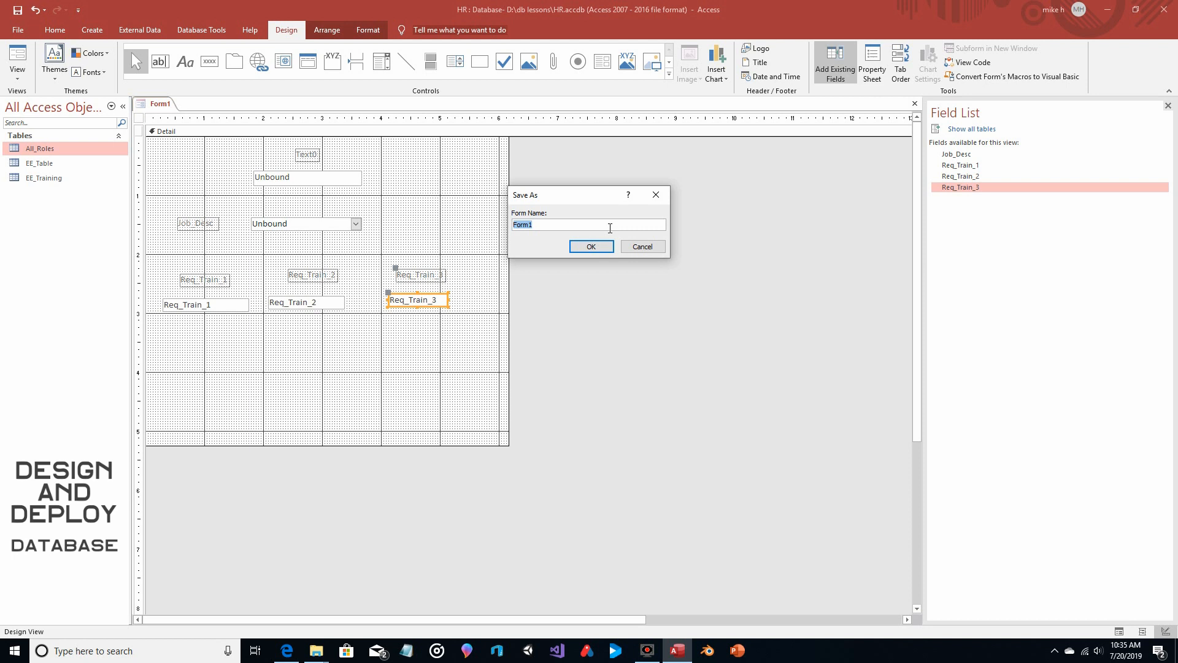
{"action": "type", "text": "Onboarding"}
{"action": "left_click", "coordinate": [593, 246]}
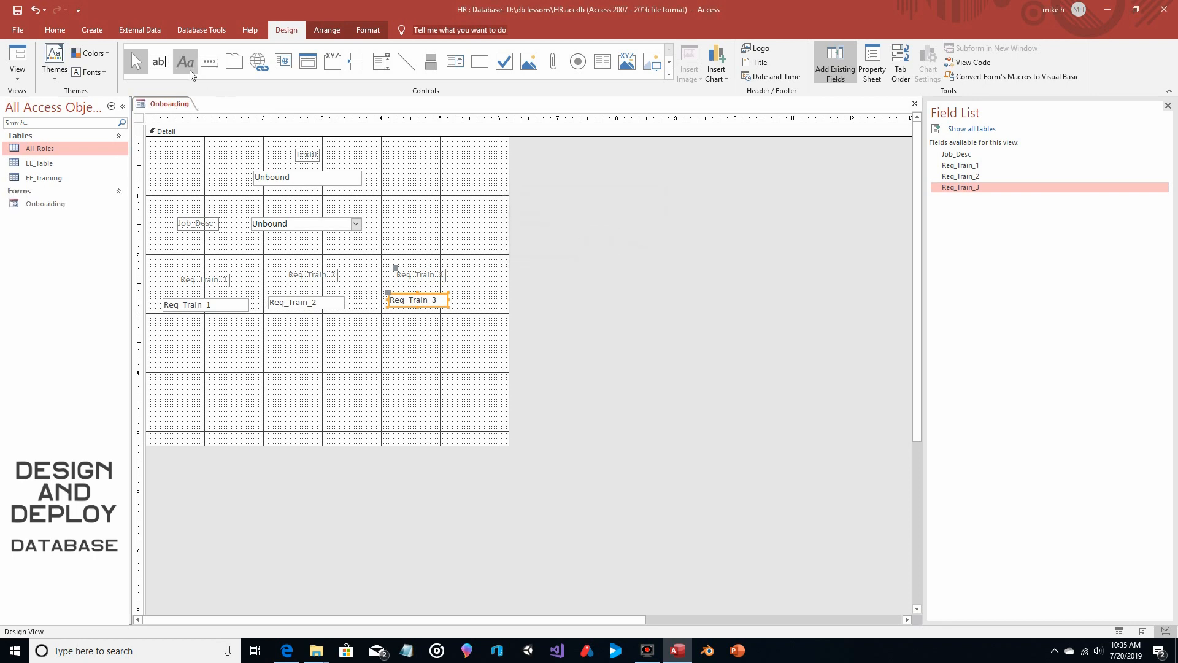
Test the Onboarding form in Form View by choosing Superhero, Meglomaniac and Mad Scientist as the job description
{"action": "left_click", "coordinate": [17, 61]}
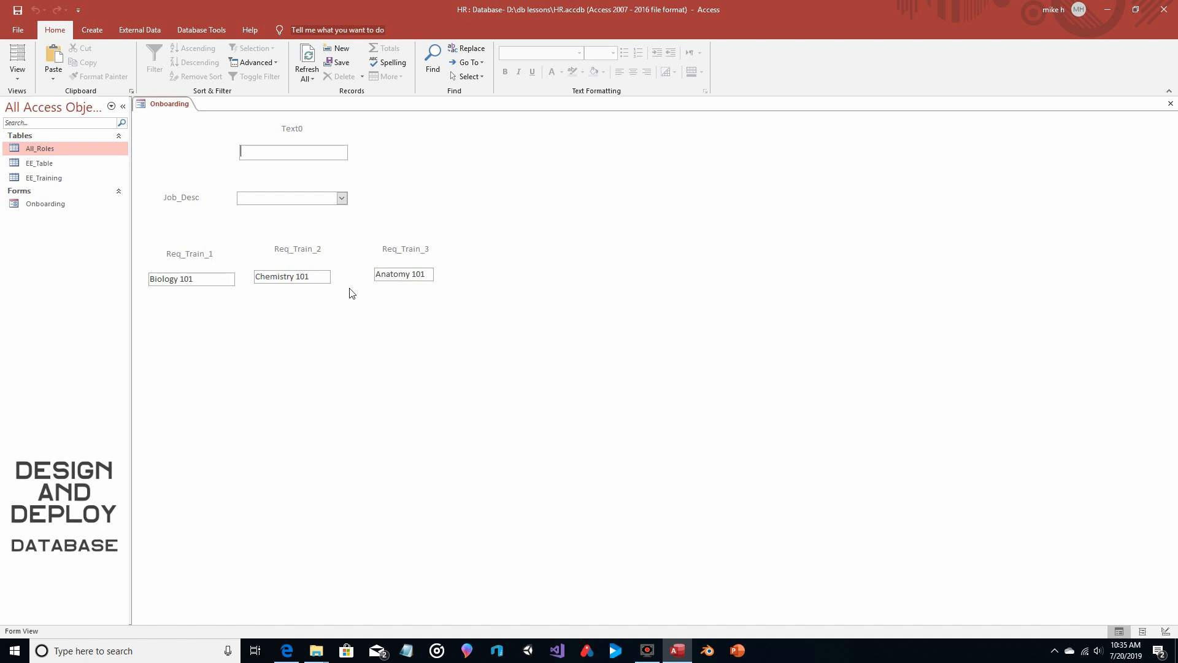
{"action": "left_click", "coordinate": [342, 199]}
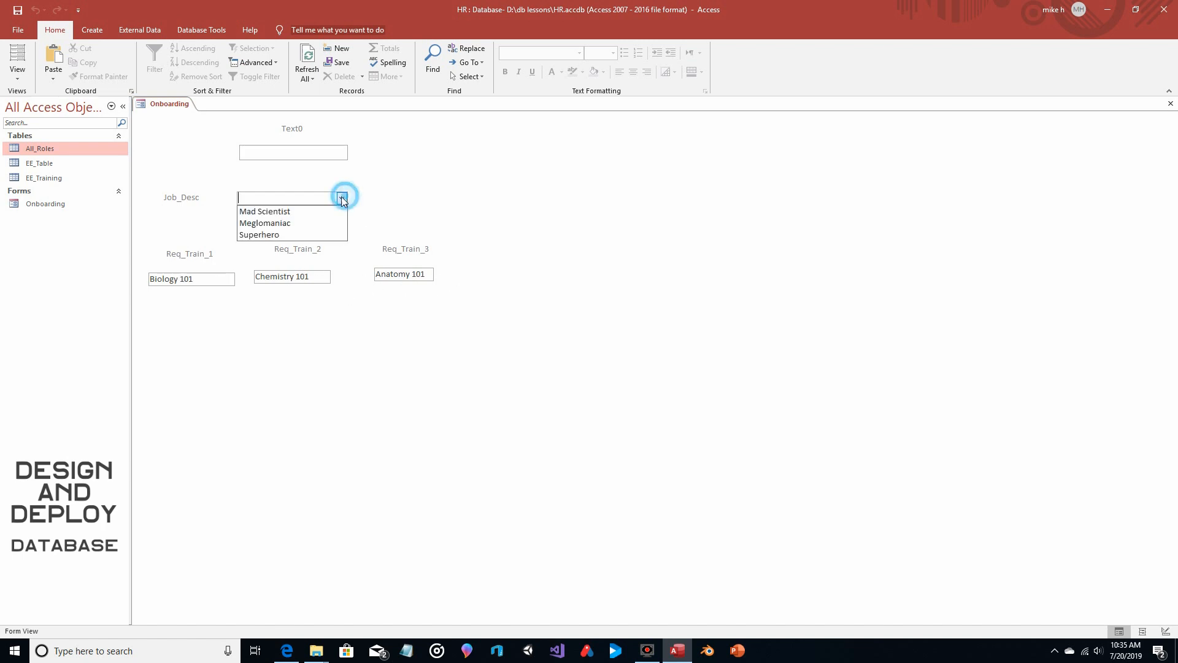
{"action": "left_click", "coordinate": [310, 235]}
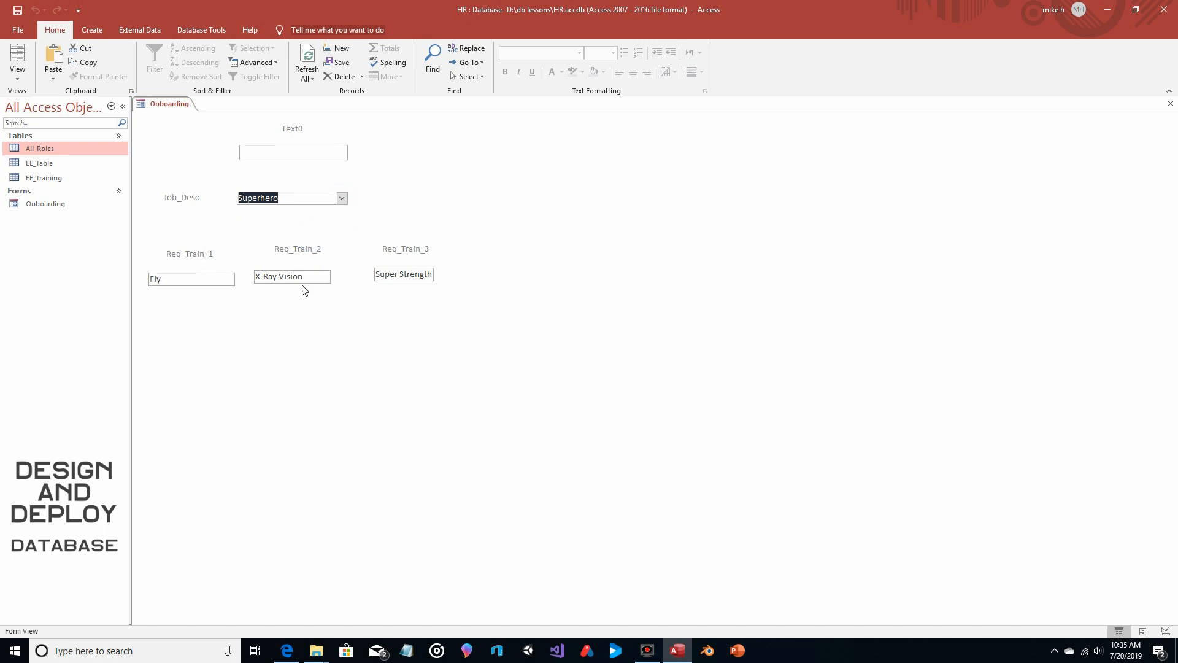
{"action": "left_click", "coordinate": [342, 198]}
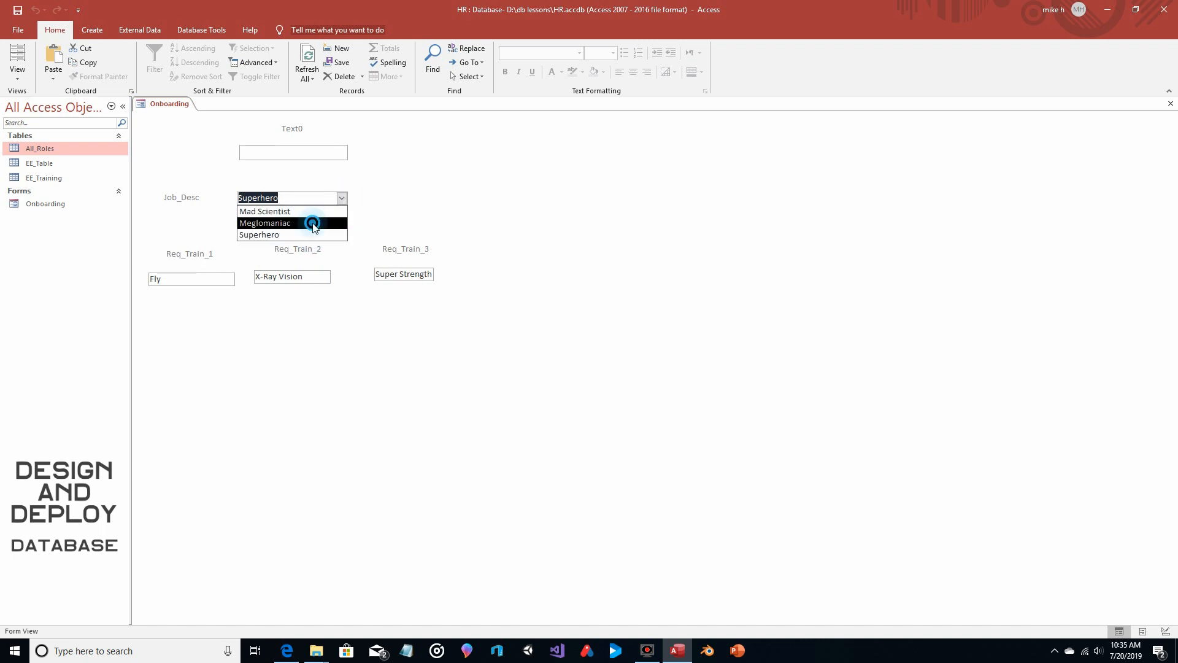
{"action": "left_click", "coordinate": [311, 223]}
{"action": "left_click", "coordinate": [342, 197]}
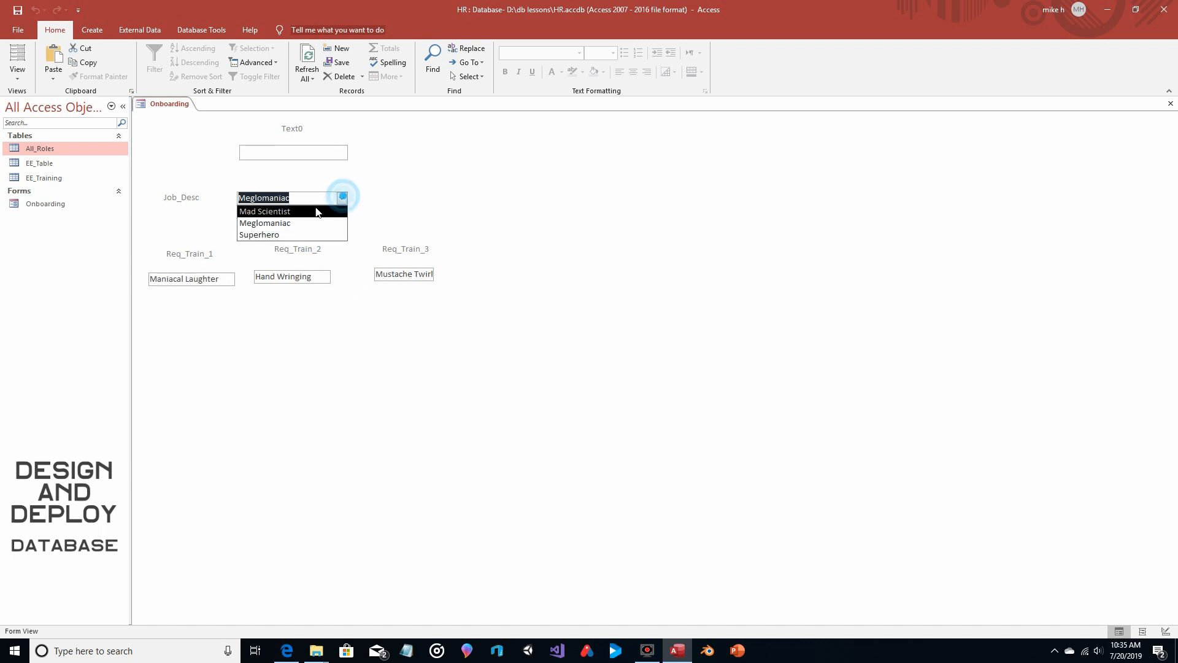
{"action": "left_click", "coordinate": [312, 209]}
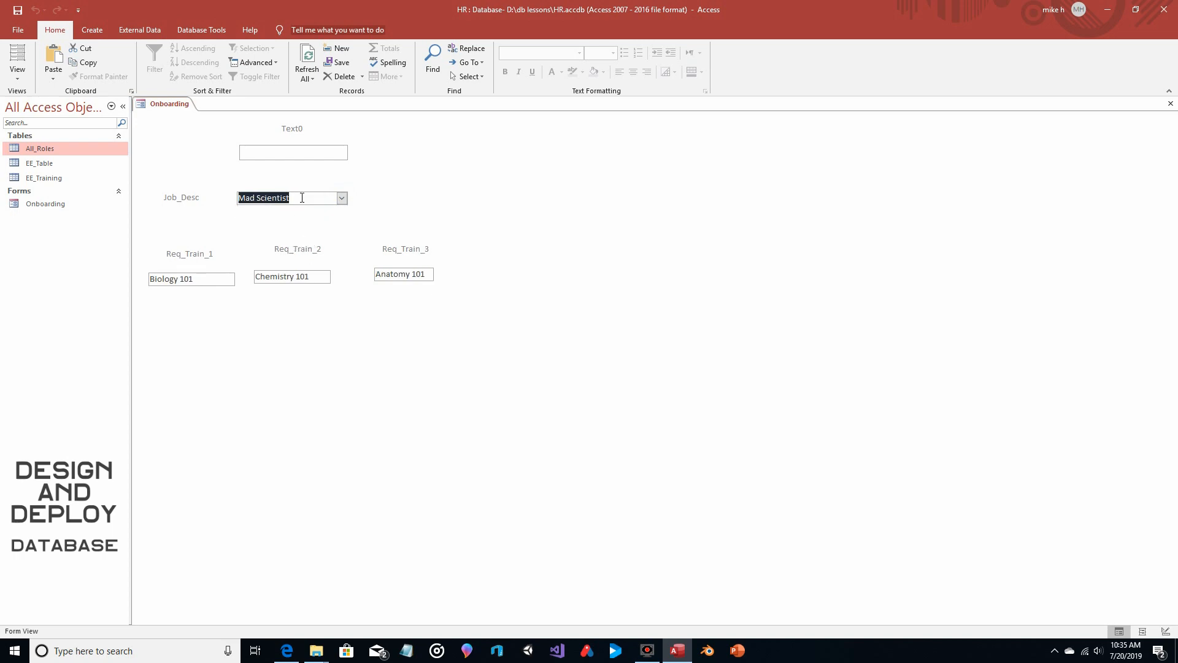
Return the form to Design View and add a command button below the training fields without assigning a wizard action
{"action": "left_click", "coordinate": [17, 72]}
{"action": "left_click", "coordinate": [52, 153]}
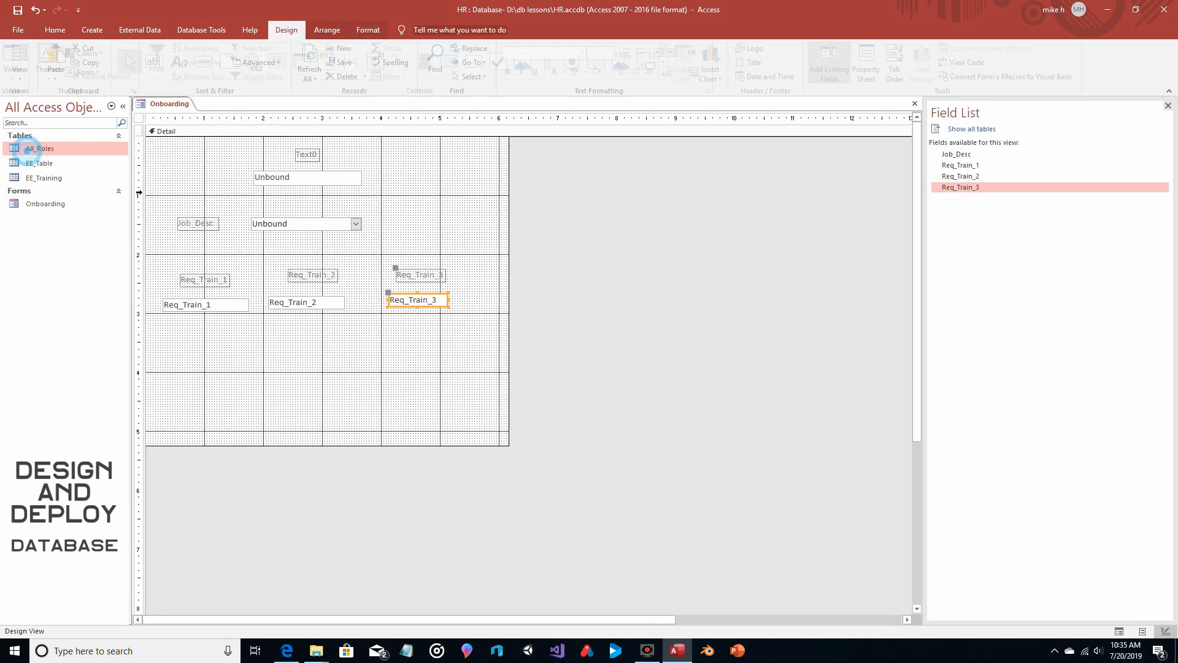
{"action": "left_click", "coordinate": [289, 369]}
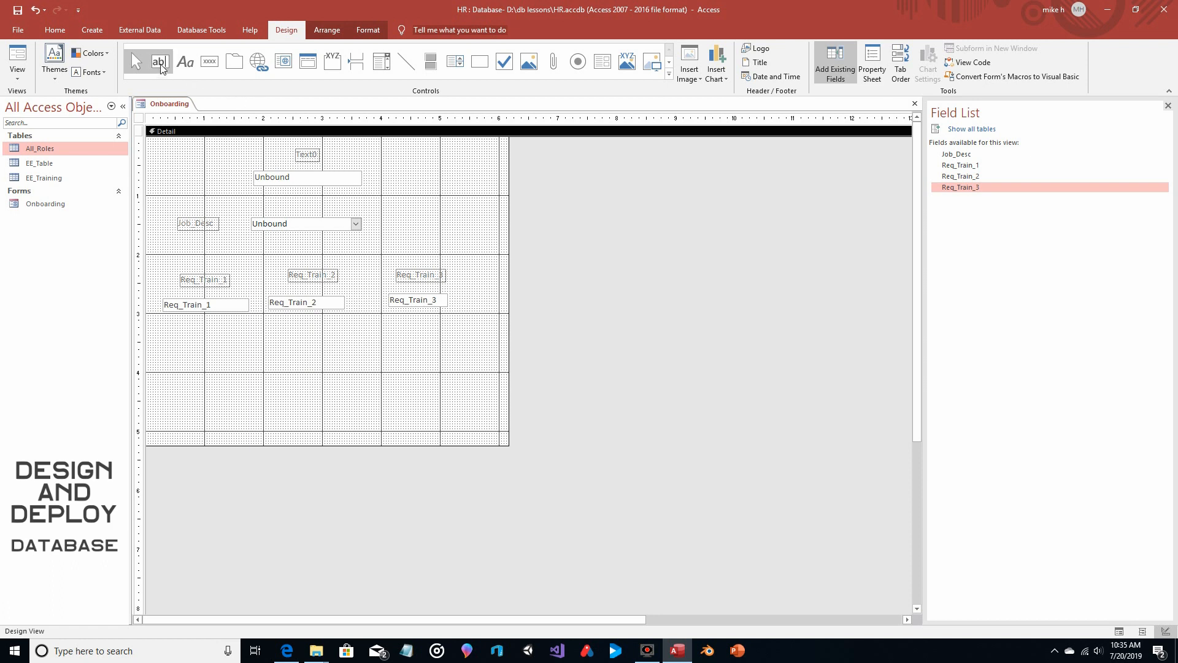
{"action": "left_click", "coordinate": [208, 62]}
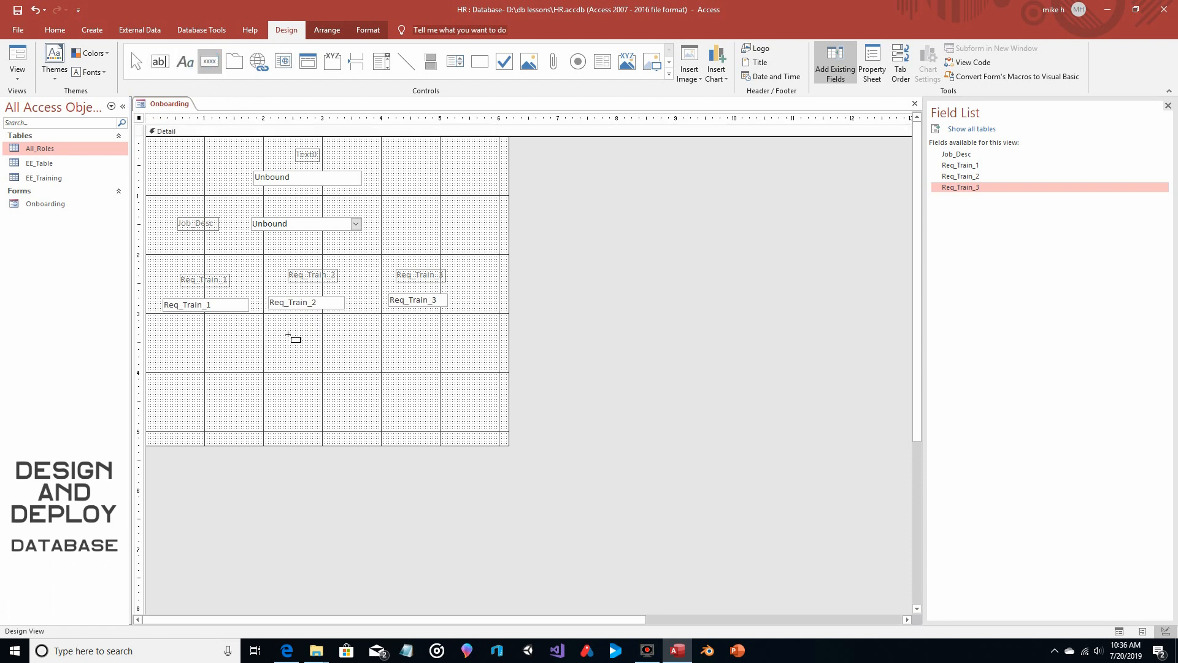
{"action": "left_click_drag", "start_coordinate": [263, 352], "coordinate": [342, 377]}
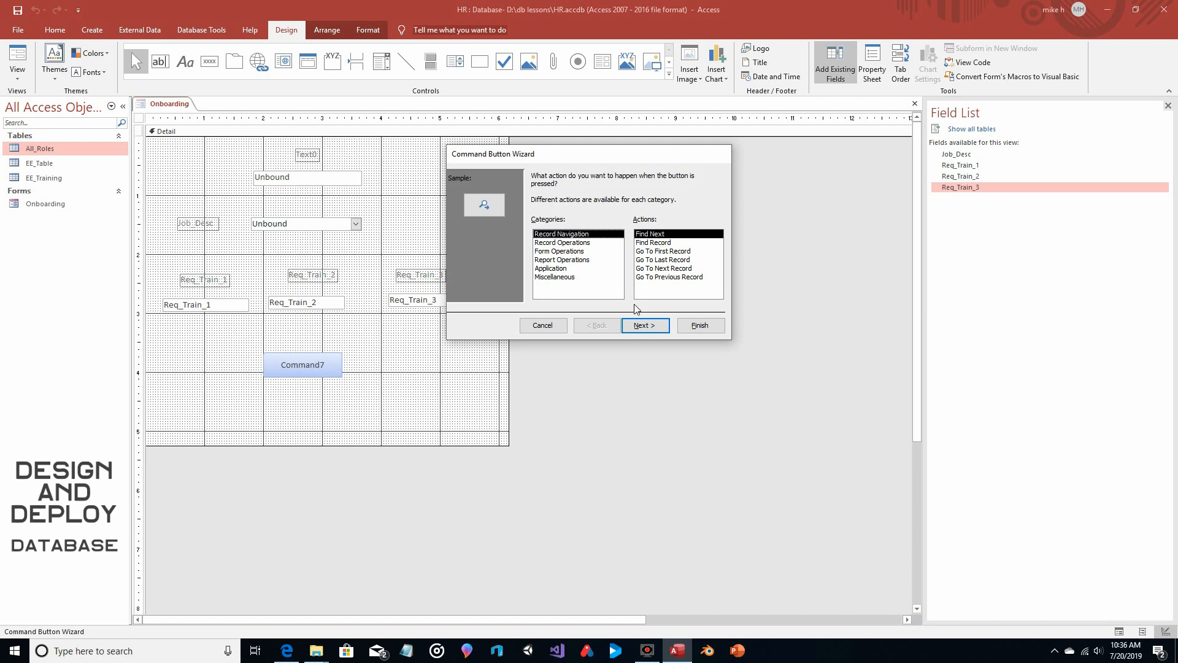
{"action": "left_click", "coordinate": [548, 325]}
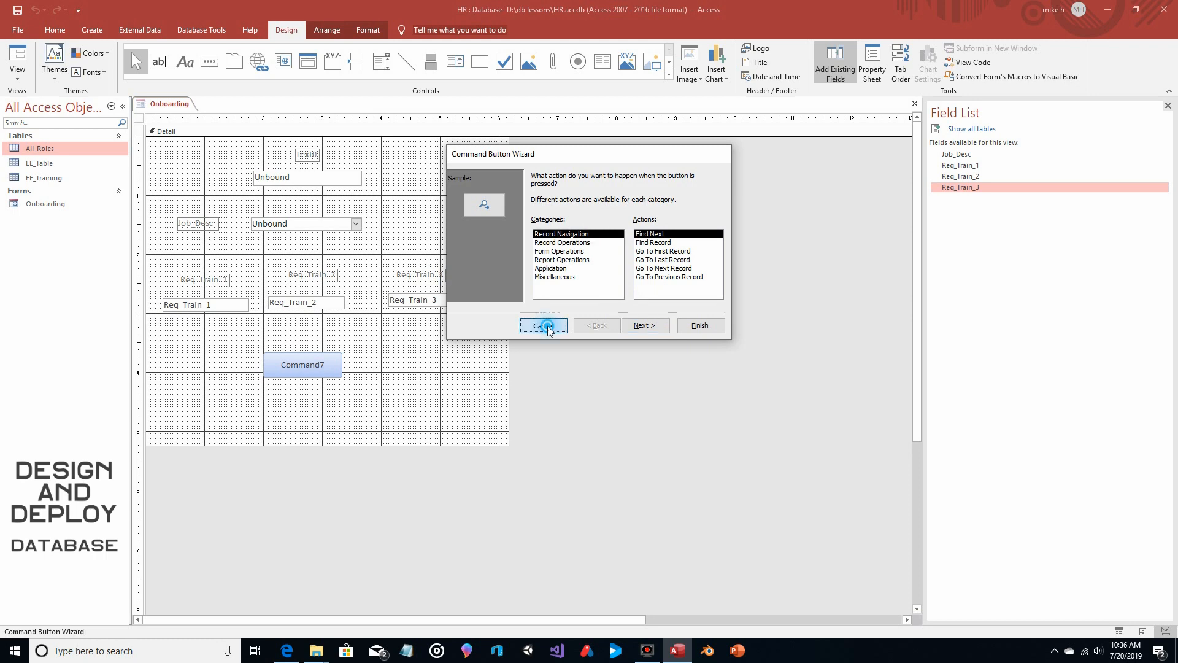
Change the caption of the new command button to Add Record
{"action": "left_click", "coordinate": [332, 365]}
{"action": "double_click", "coordinate": [331, 365]}
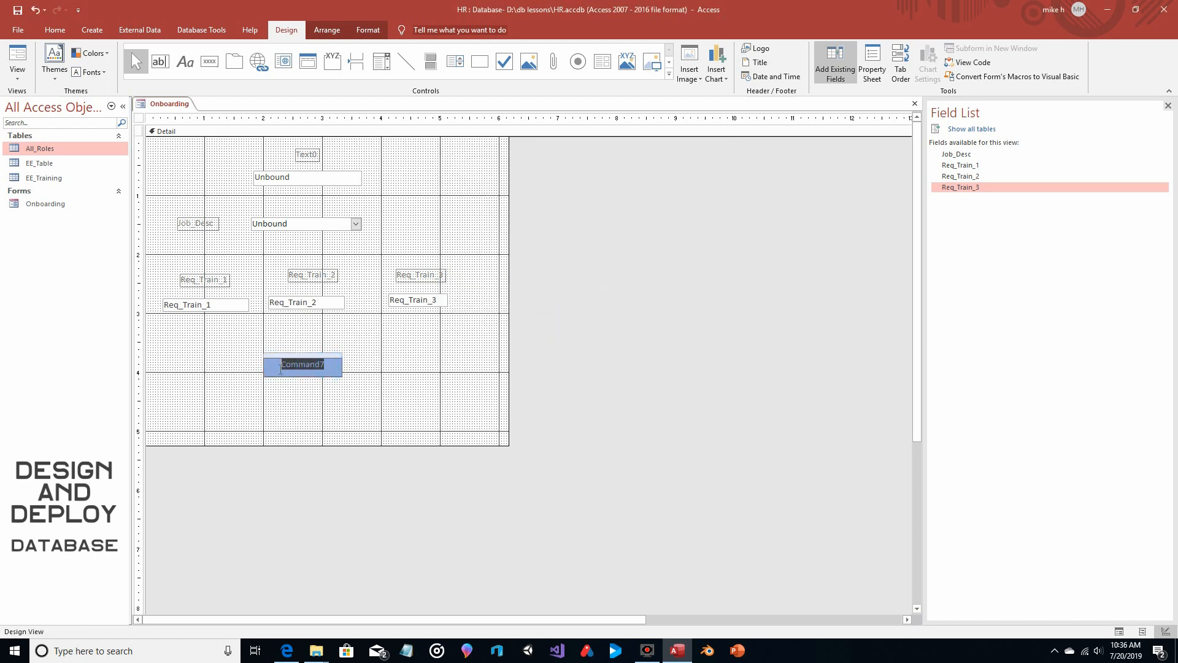
{"action": "type", "text": "Add Record"}
{"action": "left_click", "coordinate": [349, 363]}
{"action": "left_click", "coordinate": [311, 365]}
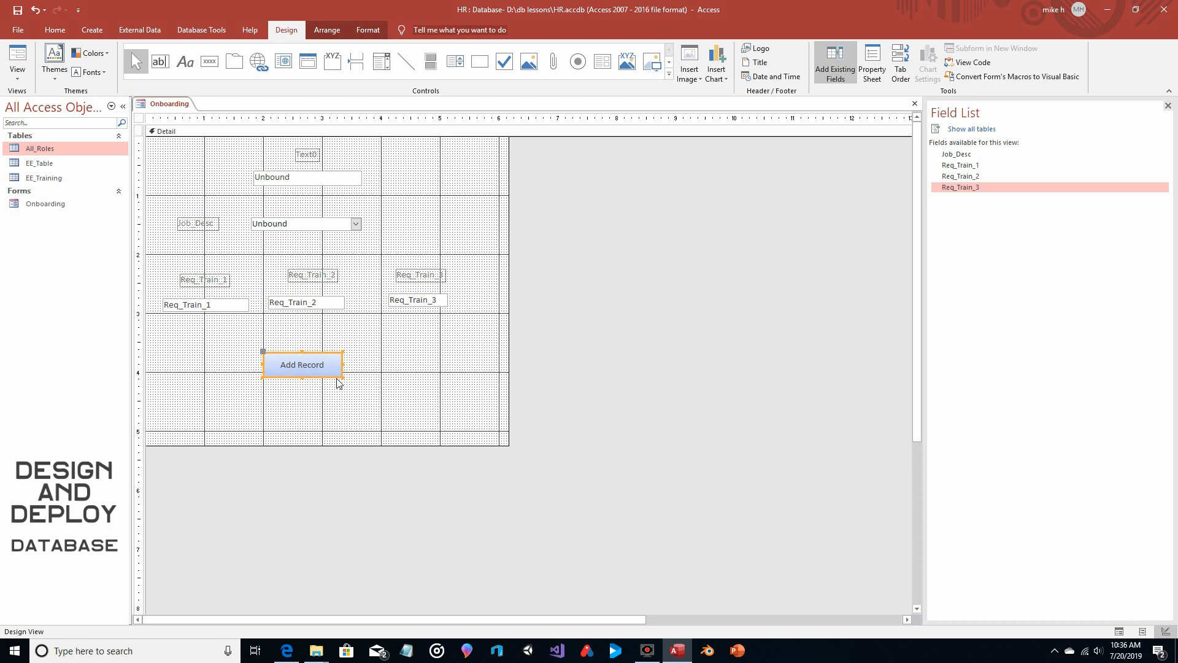
Create an On Click event procedure for the Add Record button with the Code Builder
{"action": "left_click", "coordinate": [872, 65]}
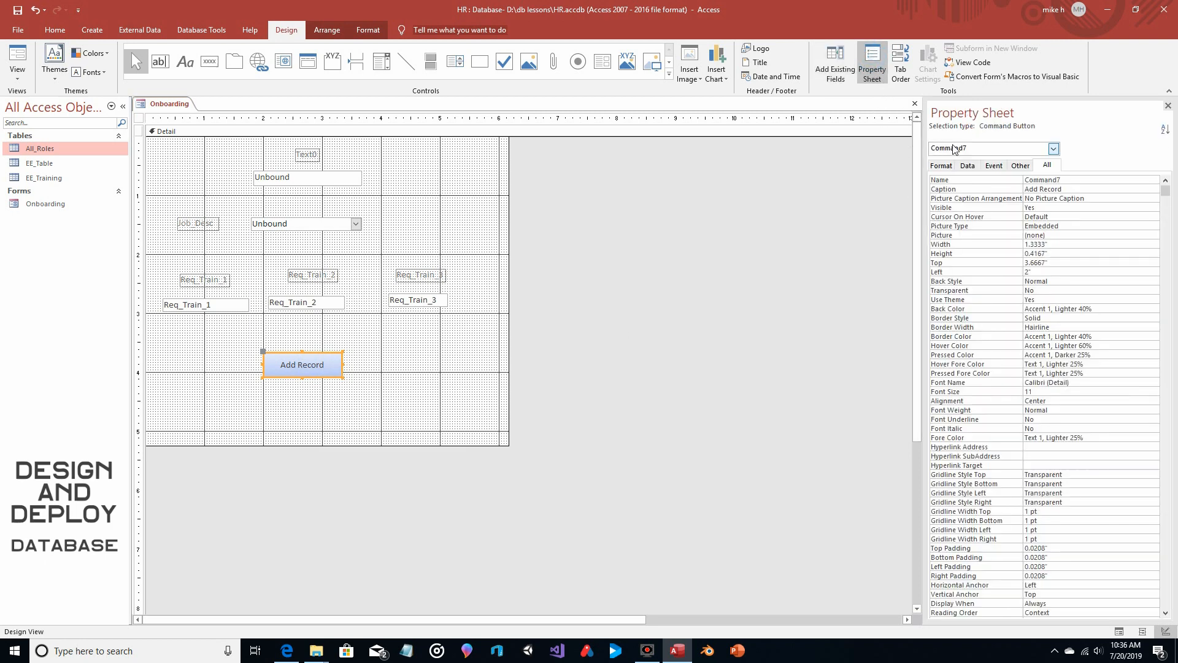
{"action": "double_click", "coordinate": [1068, 189]}
{"action": "left_click", "coordinate": [1081, 191]}
{"action": "left_click", "coordinate": [993, 165]}
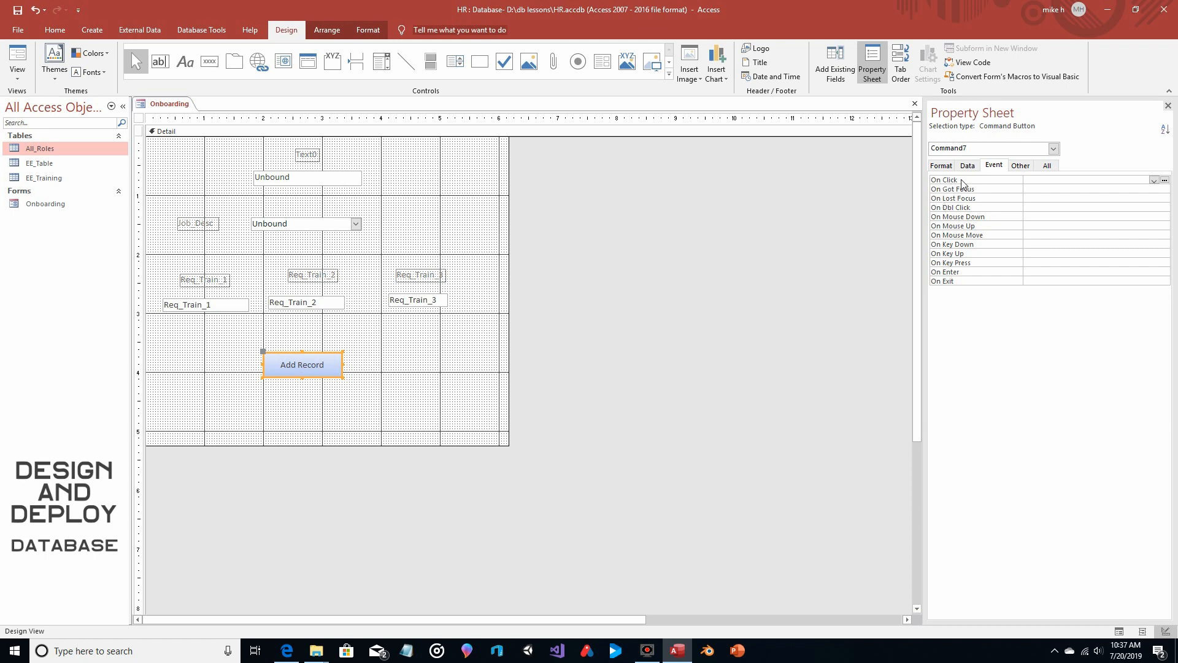
{"action": "left_click", "coordinate": [1165, 180]}
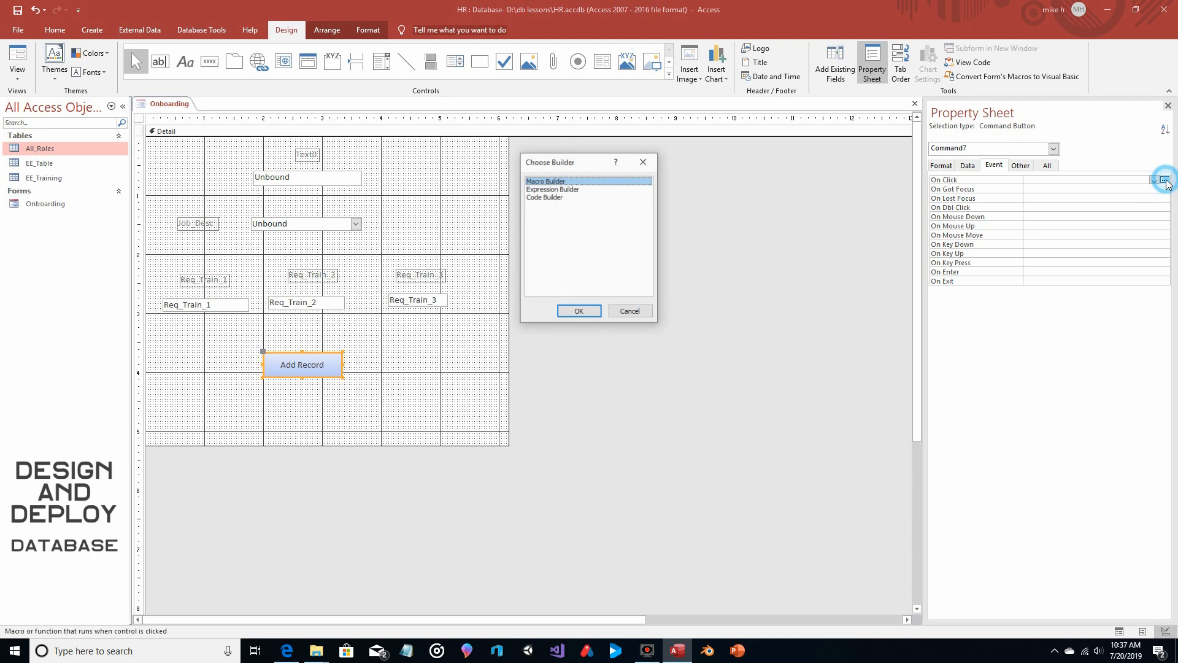
{"action": "left_click", "coordinate": [540, 197]}
{"action": "double_click", "coordinate": [540, 197]}
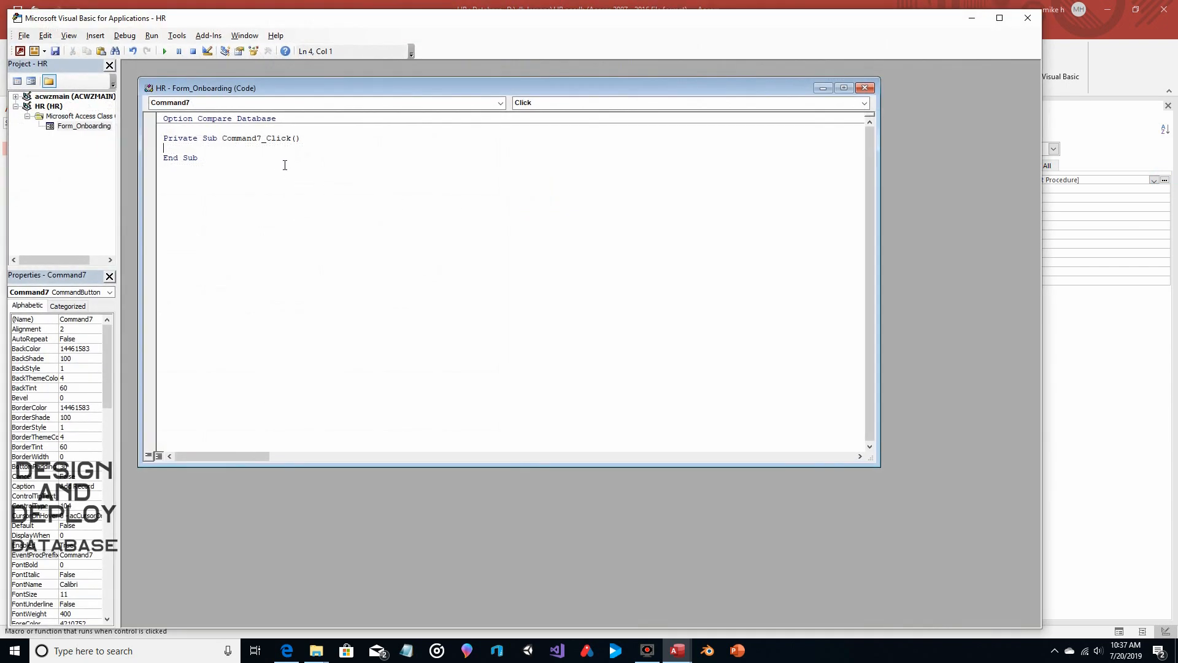
Begin the body of the button's click procedure with a DoCmd.RunSQL call
{"action": "key", "text": "Return"}
{"action": "key", "text": "Return"}
{"action": "type", "text": "DoCMD."}
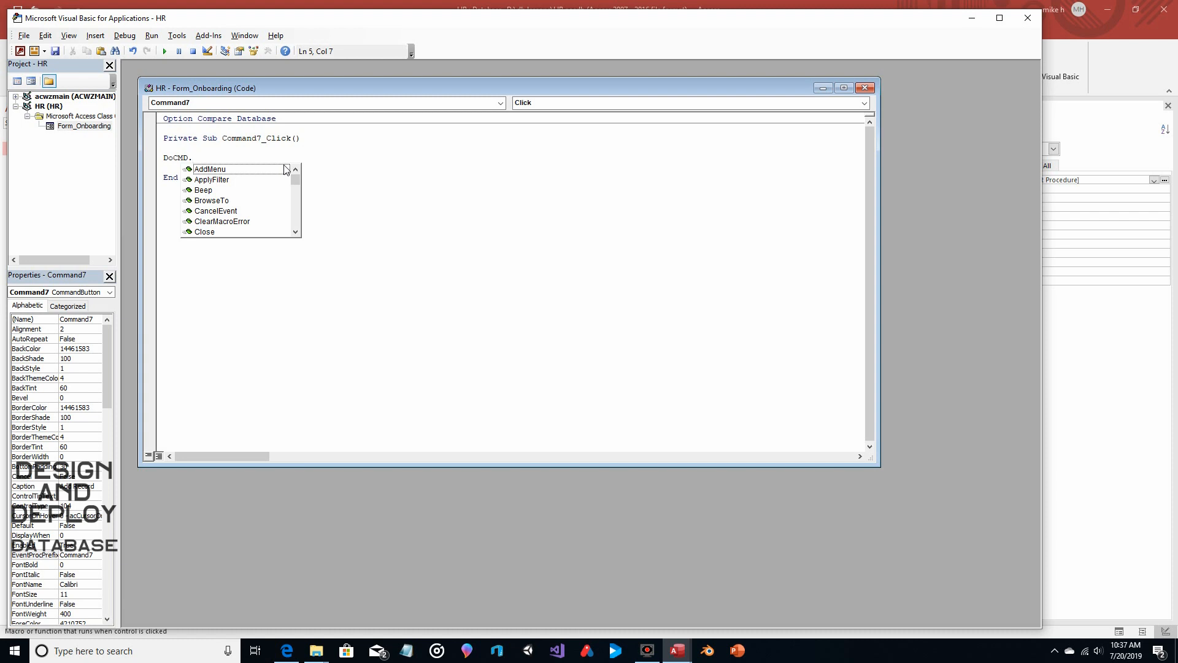
{"action": "type", "text": "RunSq"}
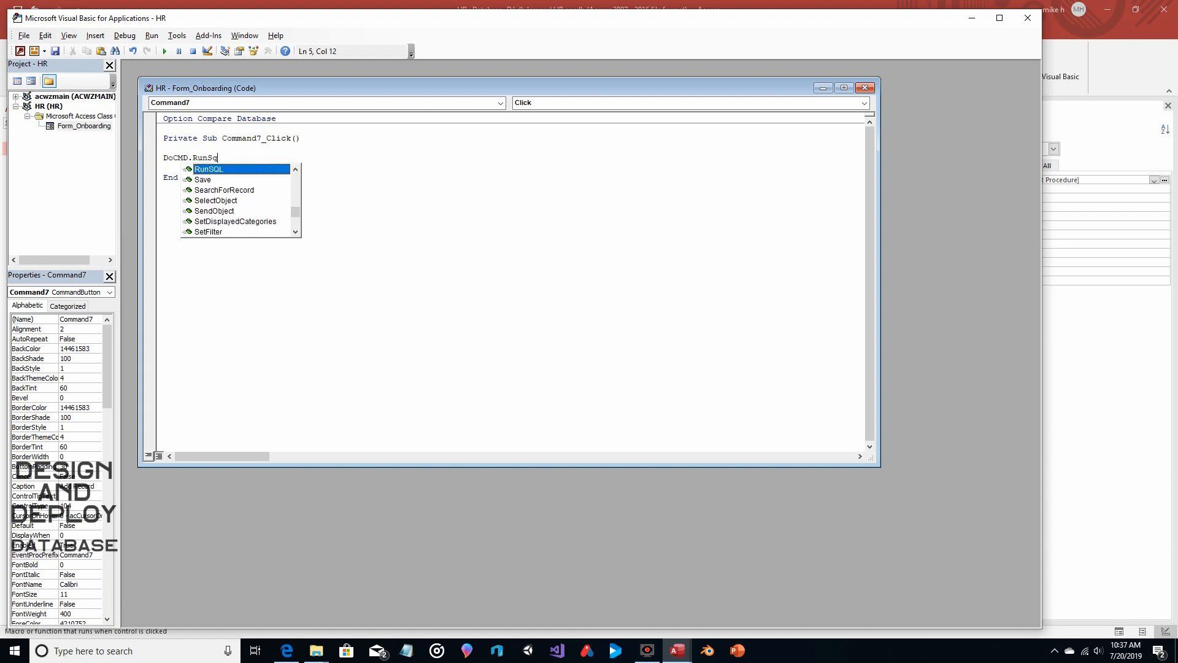
{"action": "type", "text": "l"}
{"action": "key", "text": "Return"}
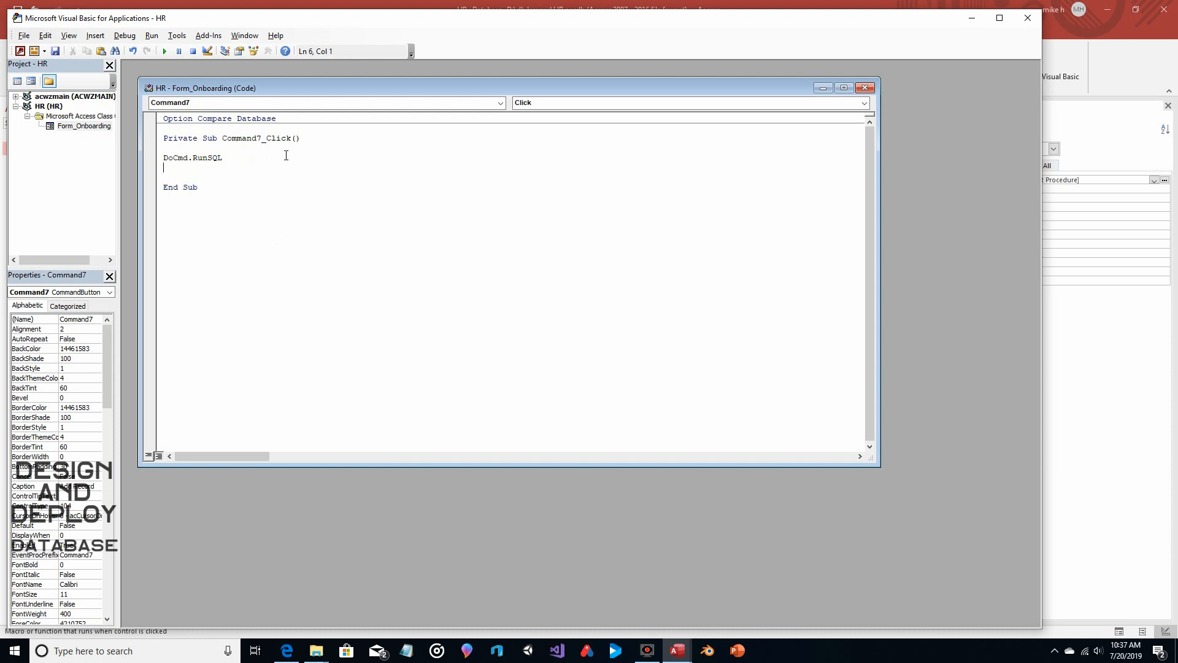
Start the RunSQL string with "Insert Into EE_Table (", checking the table name in the database's object list
{"action": "left_click", "coordinate": [286, 155]}
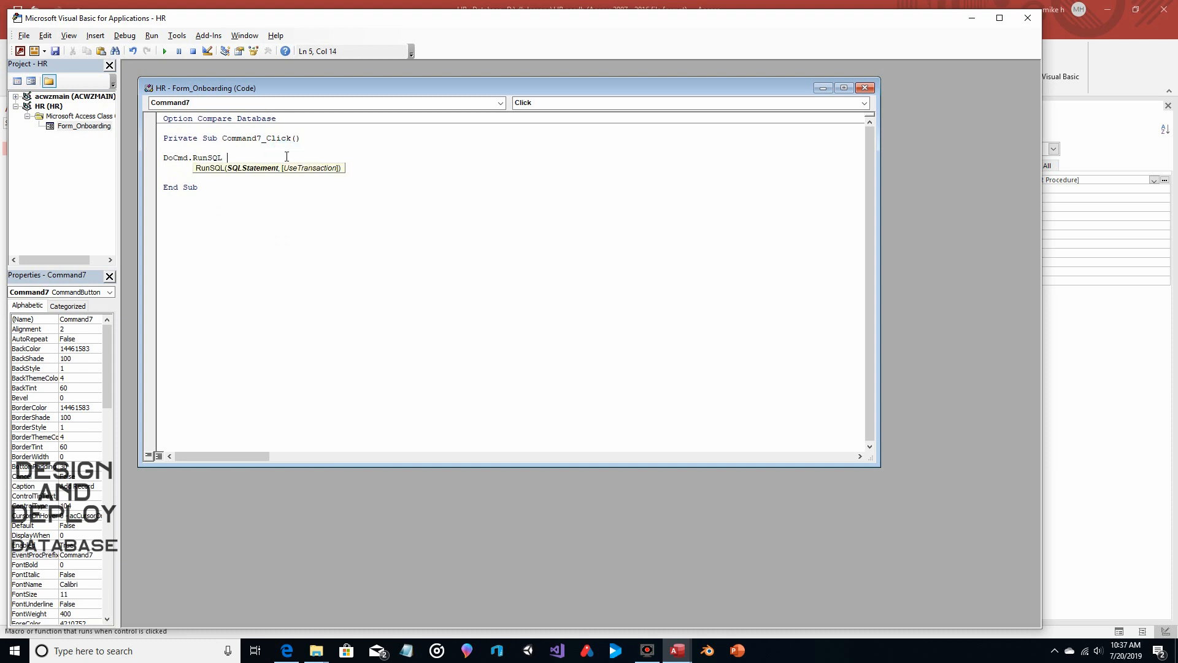
{"action": "type", "text": "\"Insert Into"}
{"action": "mouse_move", "coordinate": [677, 650]}
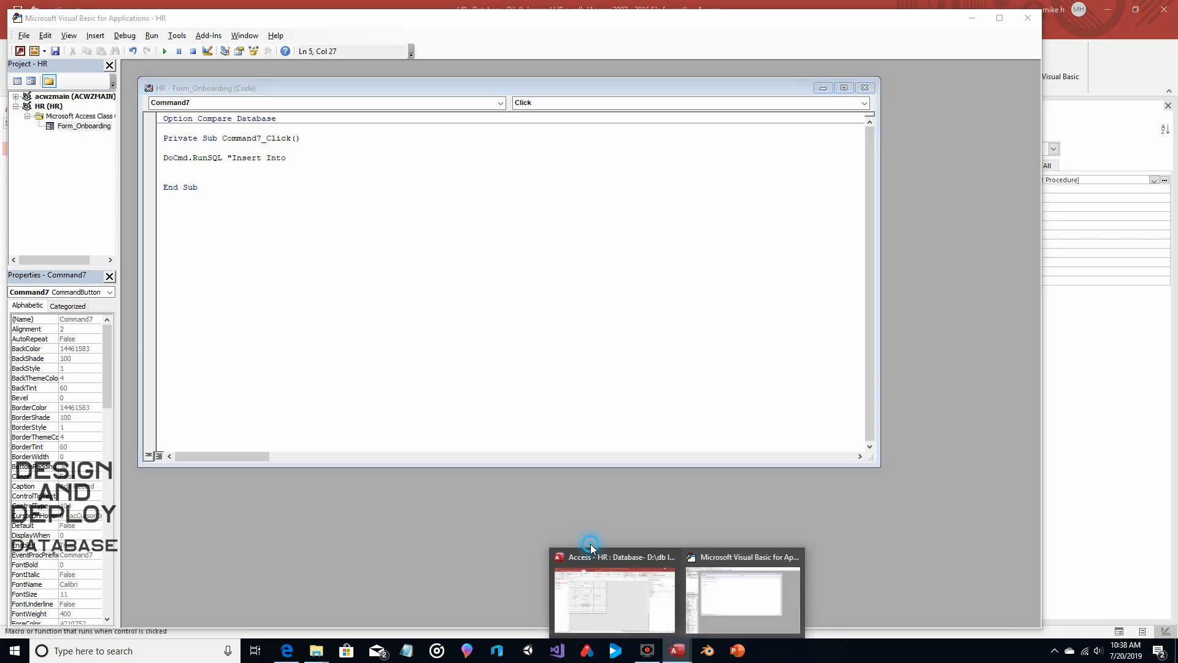
{"action": "left_click", "coordinate": [593, 554]}
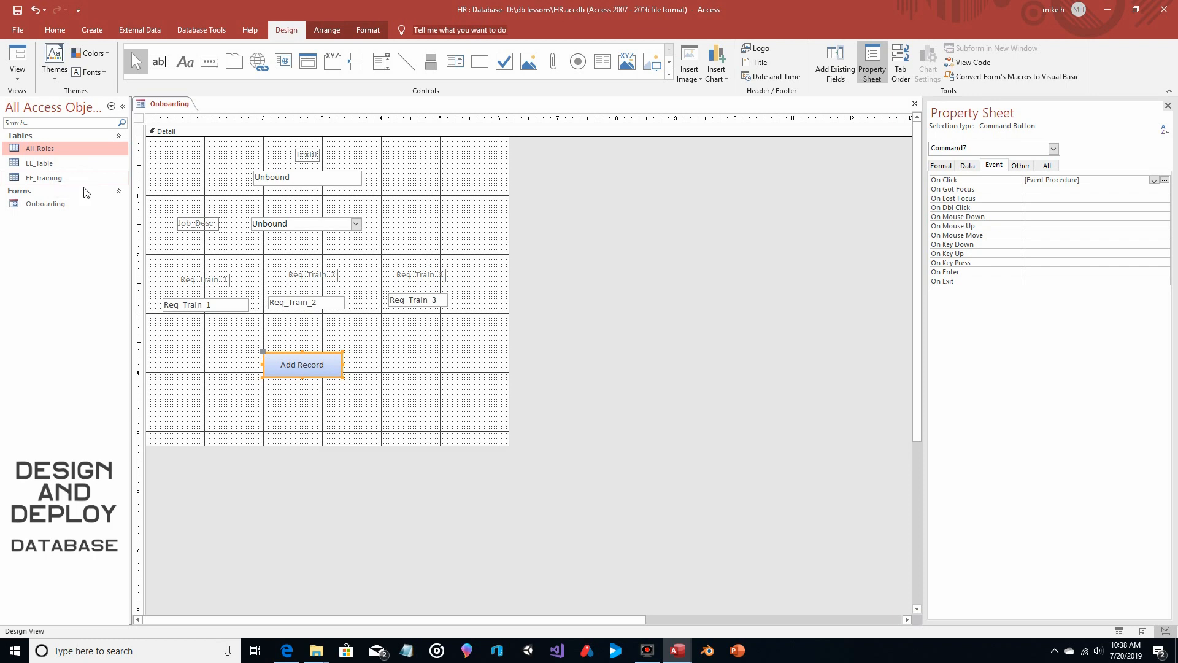
{"action": "mouse_move", "coordinate": [677, 649]}
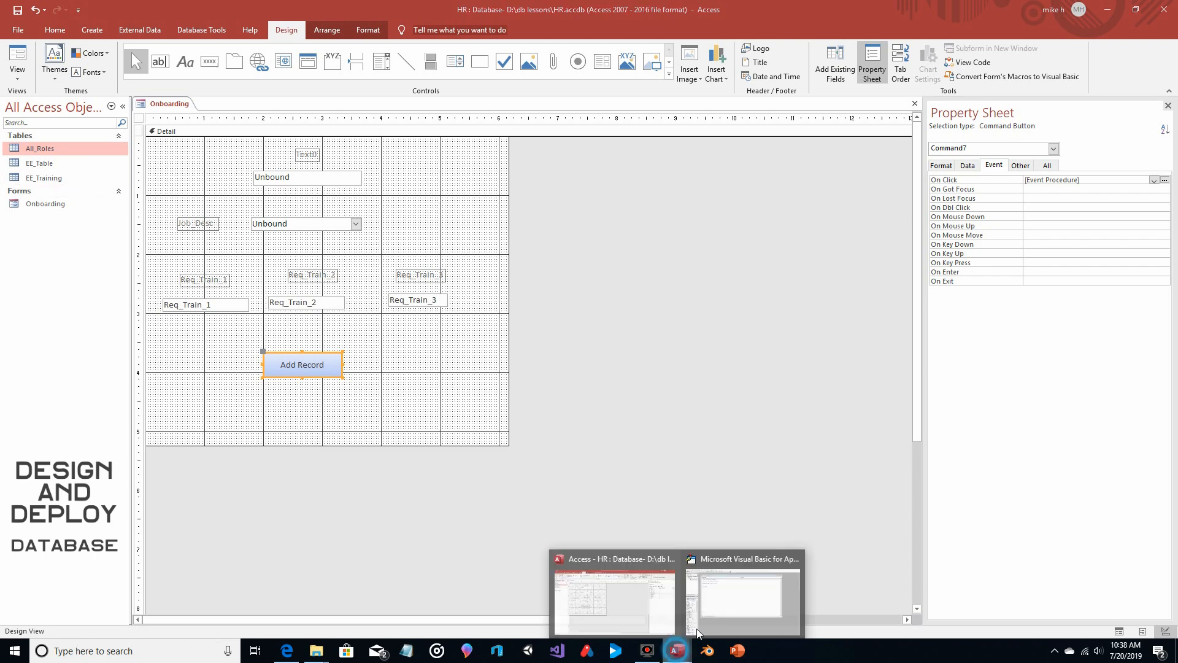
{"action": "left_click", "coordinate": [728, 561]}
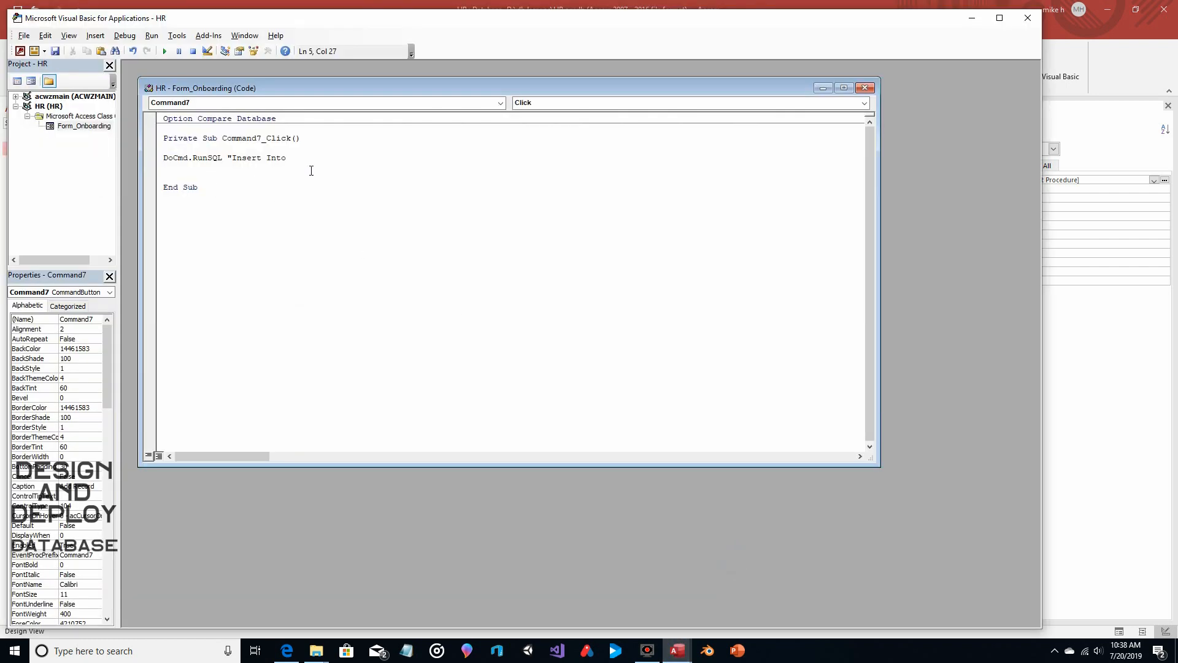
{"action": "type", "text": "EE_Table"}
{"action": "type", "text": "("}
Look up the columns of EE_Table and continue the SQL statement with EE_Name,EE_Job) Values (
{"action": "mouse_move", "coordinate": [677, 651]}
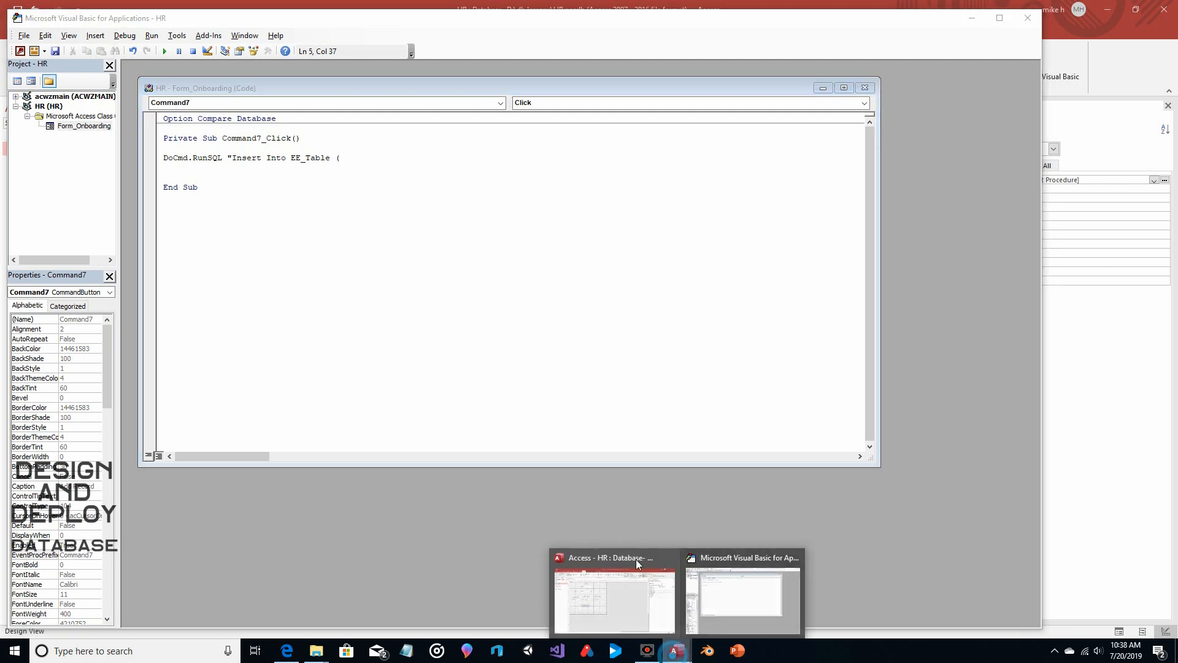
{"action": "left_click", "coordinate": [585, 558]}
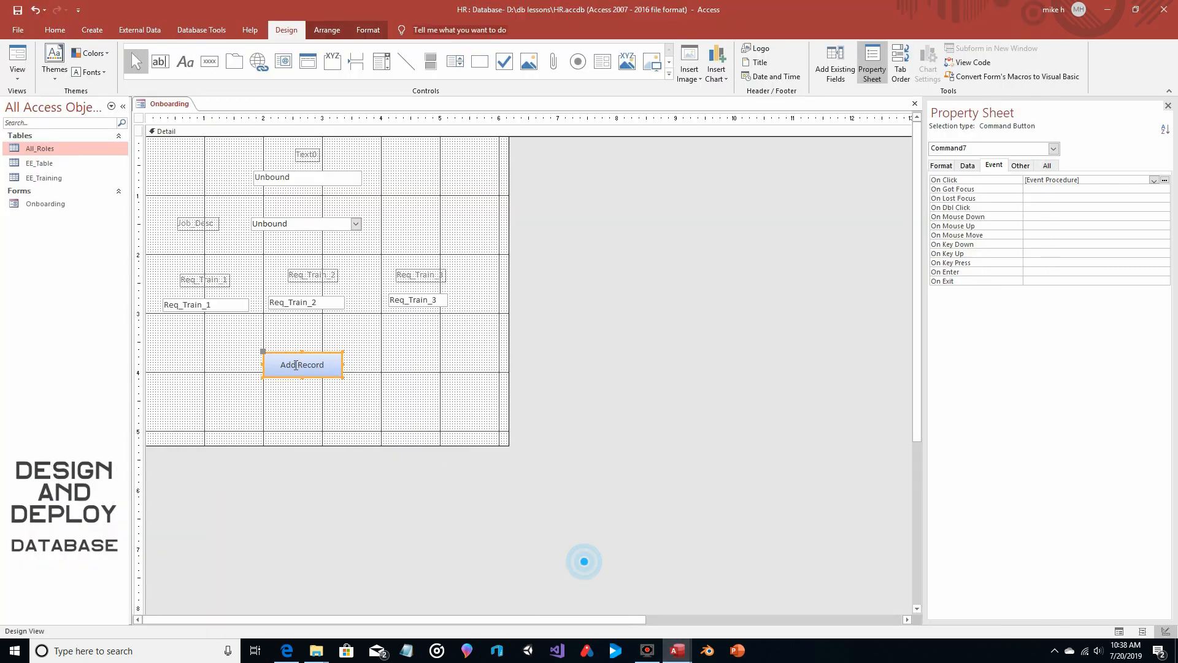
{"action": "left_click", "coordinate": [60, 164]}
{"action": "double_click", "coordinate": [60, 164]}
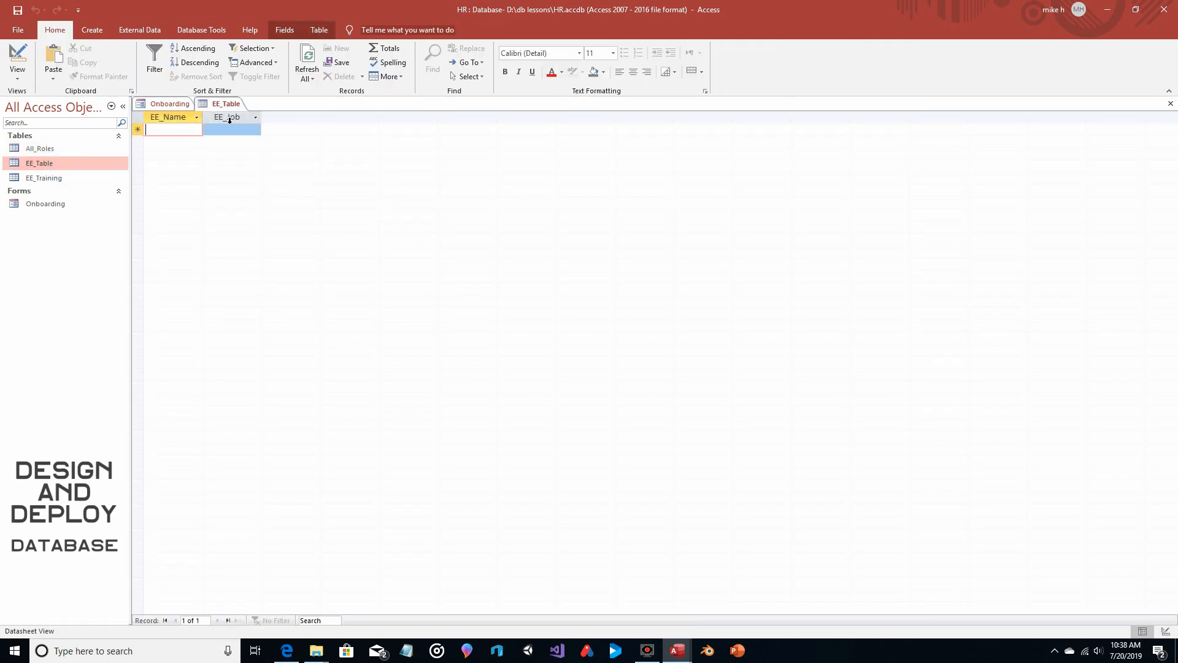
{"action": "mouse_move", "coordinate": [680, 652]}
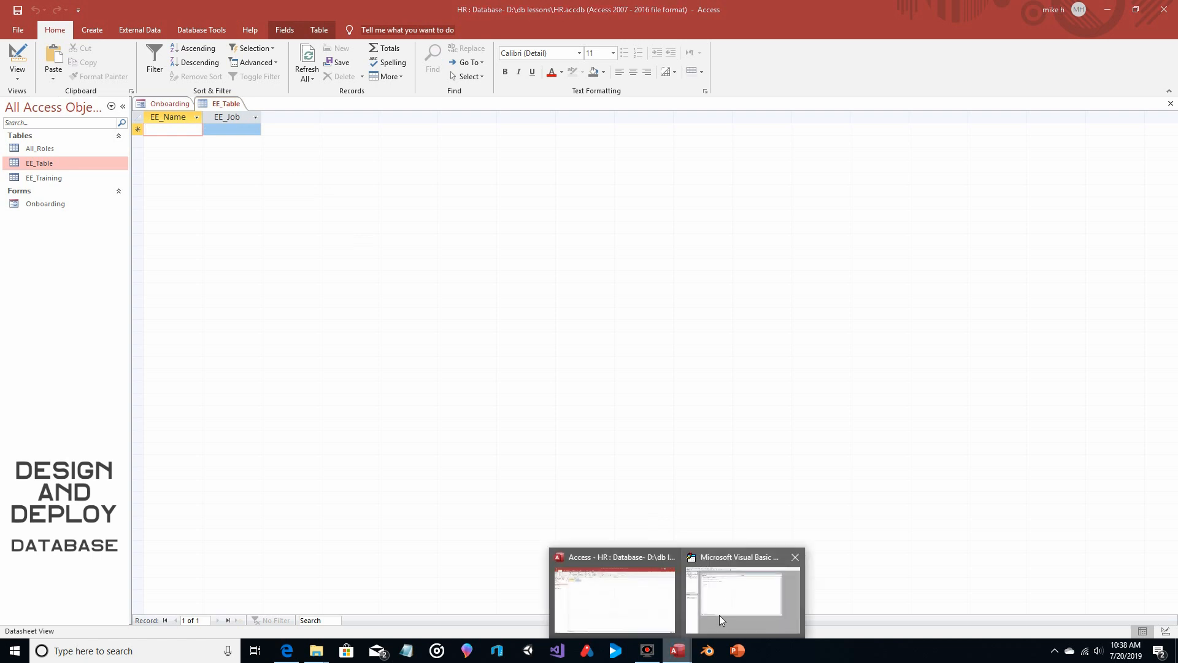
{"action": "left_click", "coordinate": [719, 615]}
{"action": "type", "text": "EE_Name"}
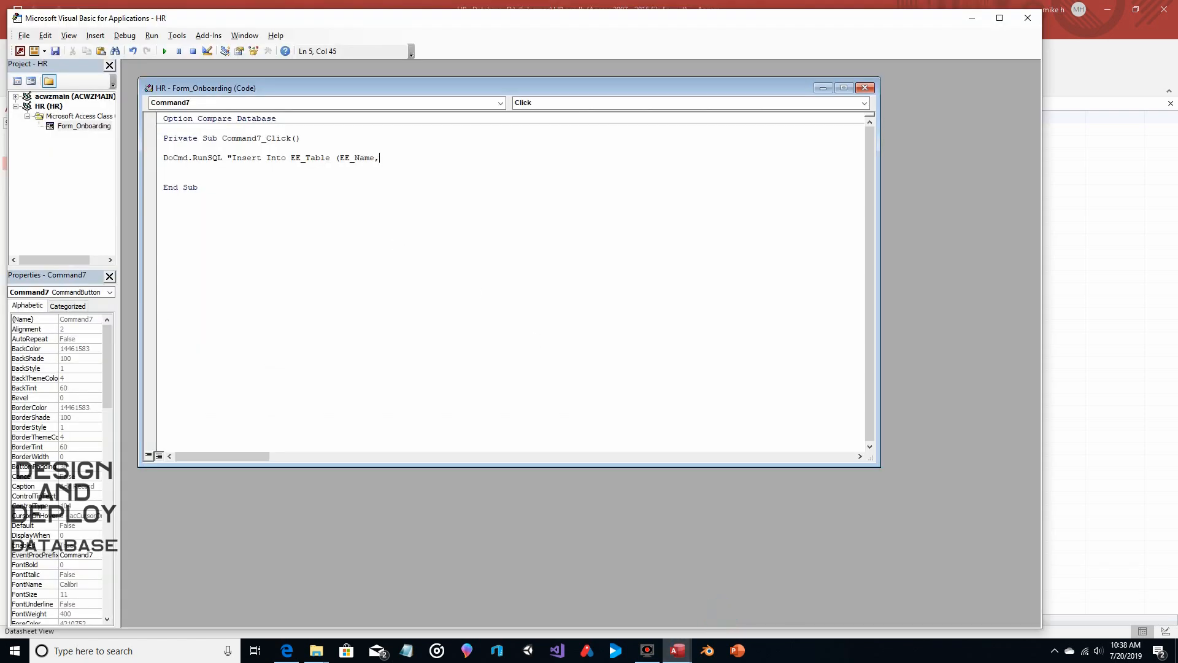
{"action": "type", "text": ",EE_Job)"}
{"action": "type", "text": "Values ("}
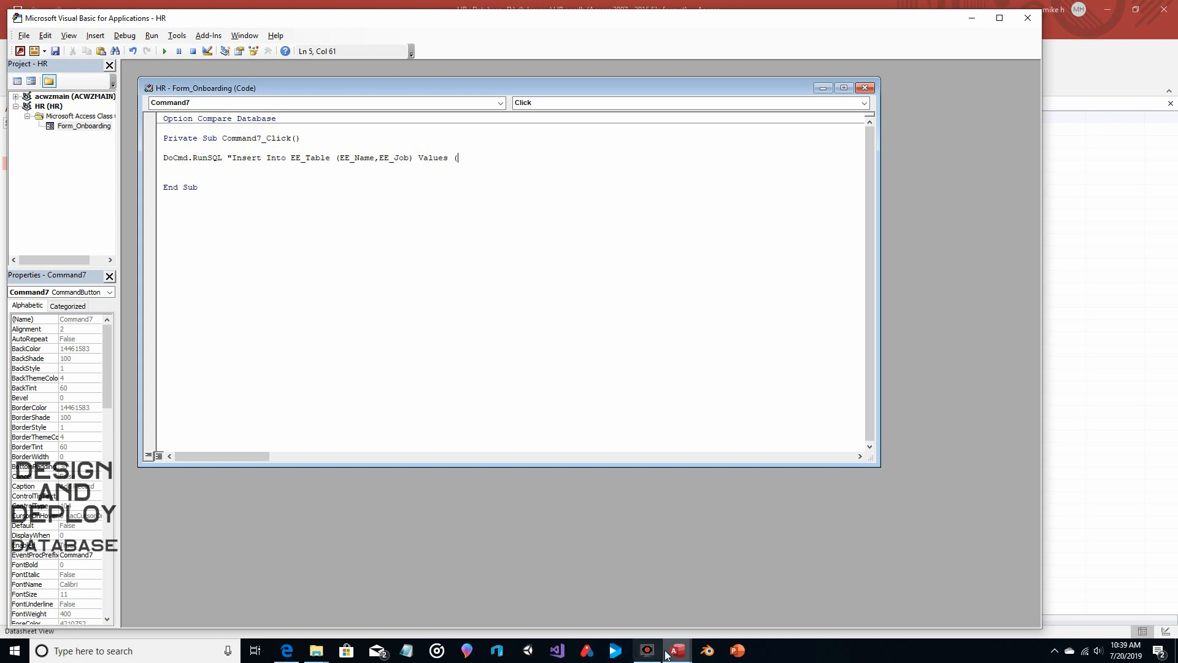
Close EE_Table, check the control name of the form's unbound text box, and add New_Hire, as the first value in the SQL statement
{"action": "mouse_move", "coordinate": [677, 650]}
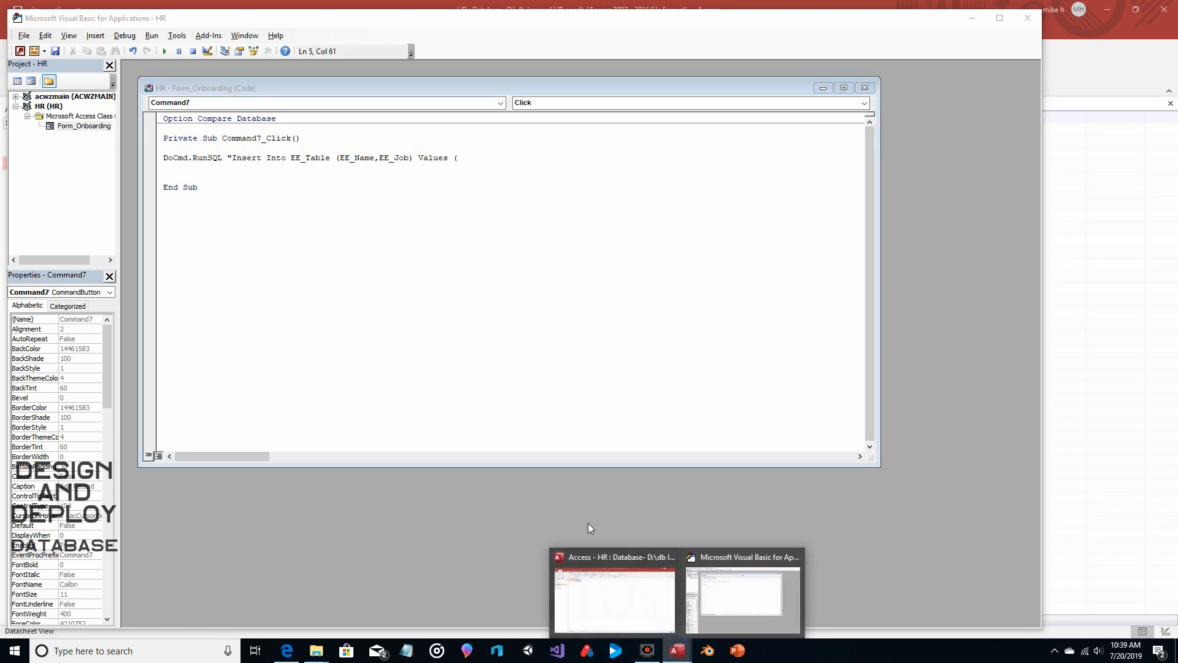
{"action": "left_click", "coordinate": [588, 556]}
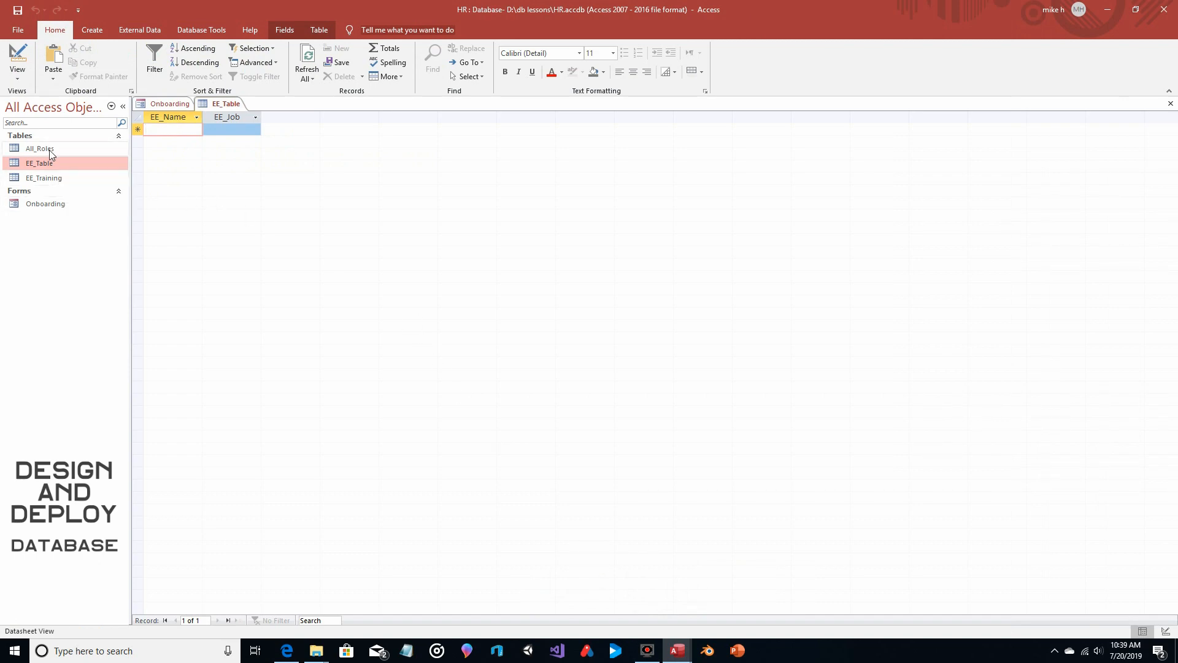
{"action": "left_click", "coordinate": [161, 103]}
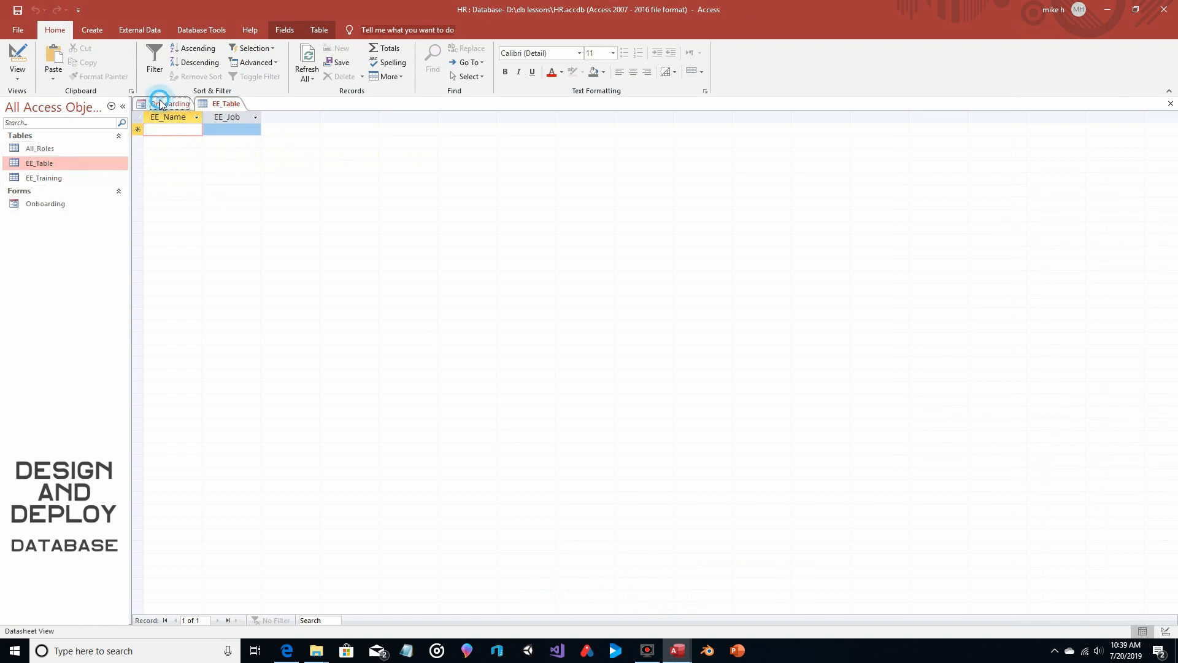
{"action": "left_click", "coordinate": [225, 103]}
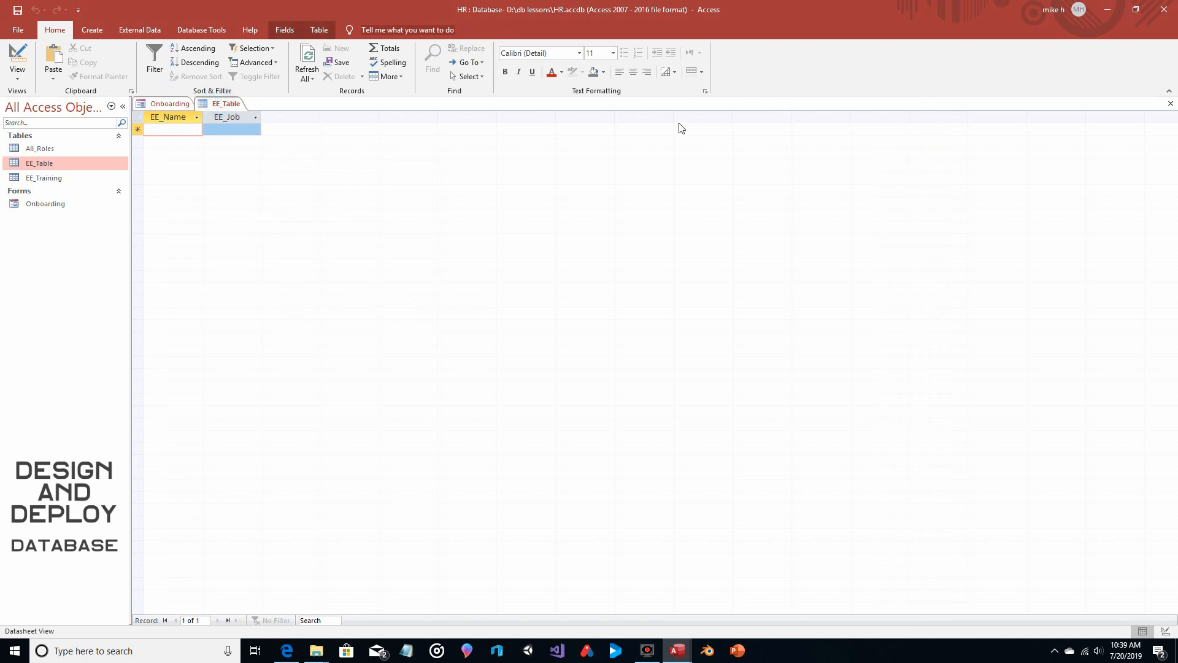
{"action": "left_click", "coordinate": [1170, 103]}
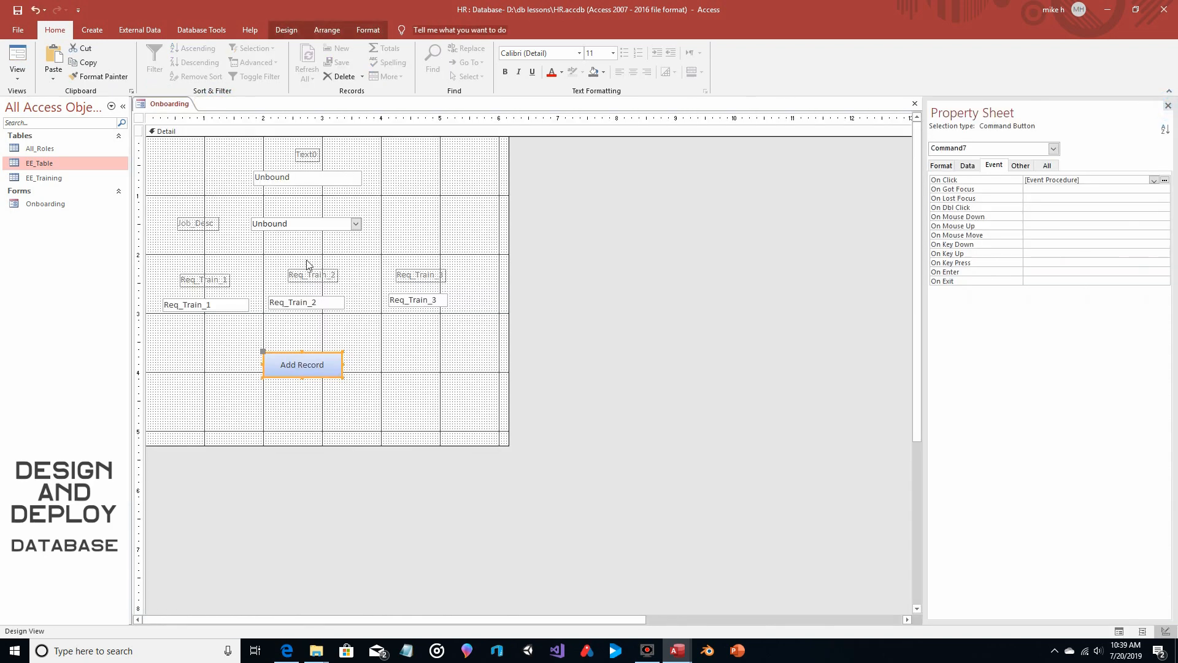
{"action": "left_click", "coordinate": [313, 177]}
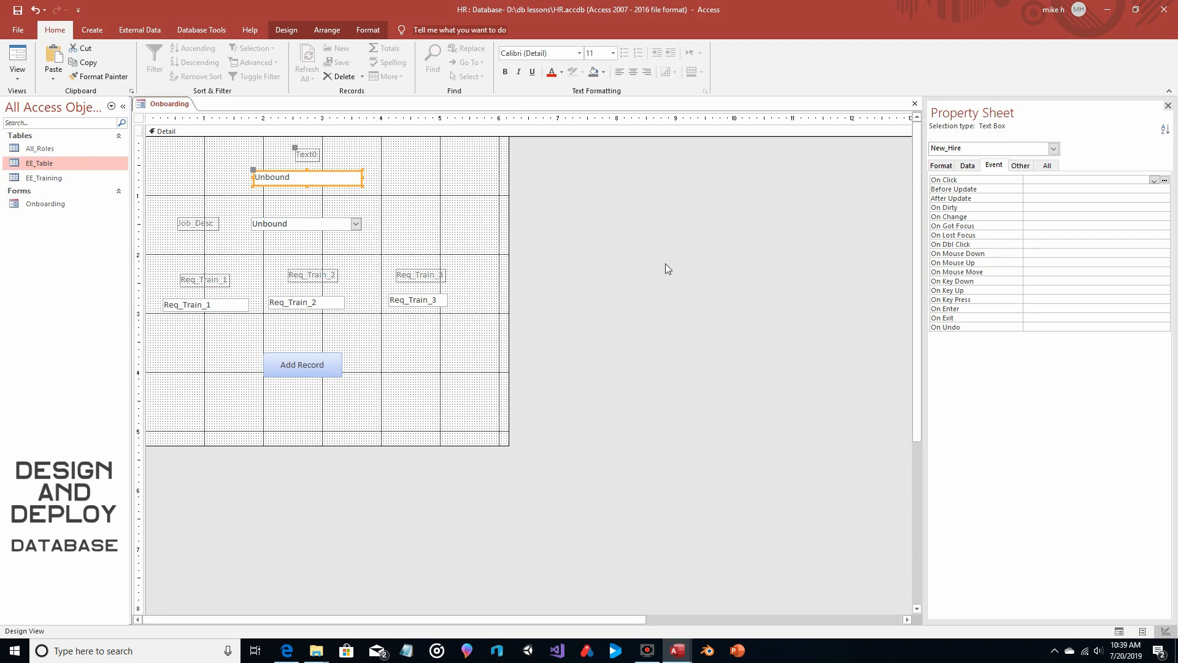
{"action": "mouse_move", "coordinate": [676, 649]}
{"action": "left_click", "coordinate": [715, 609]}
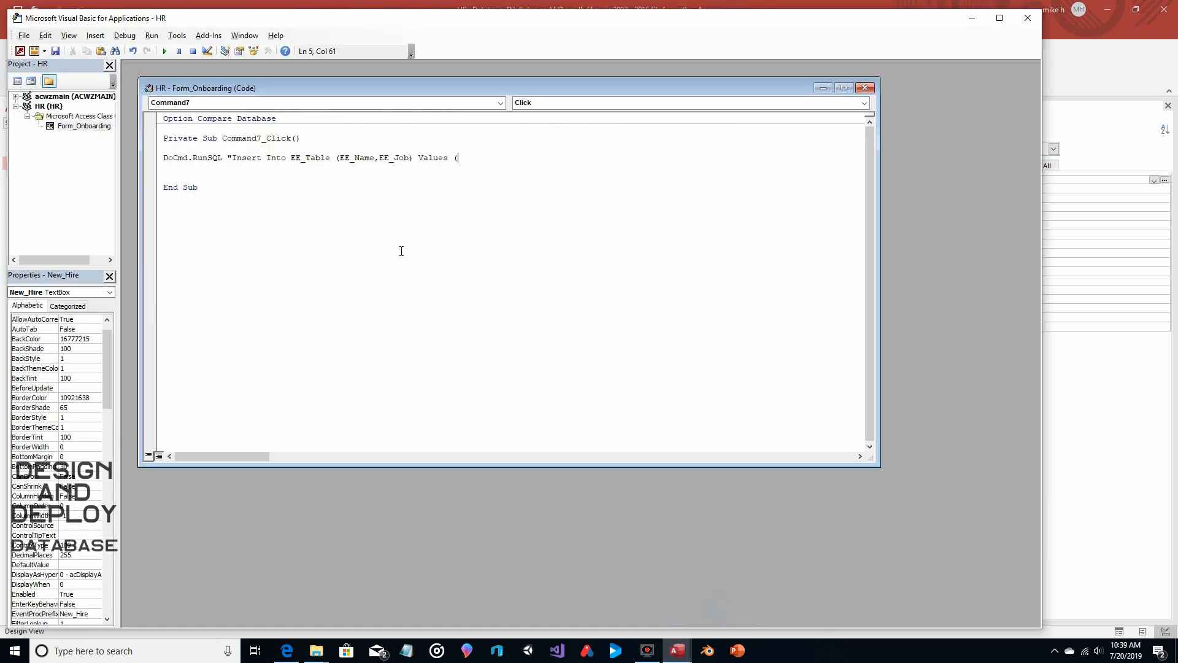
{"action": "type", "text": "New_Hire"}
{"action": "type", "text": ","}
Check the control name of the job description combo box and finish the SQL statement with Combo2)"
{"action": "left_click", "coordinate": [1067, 68]}
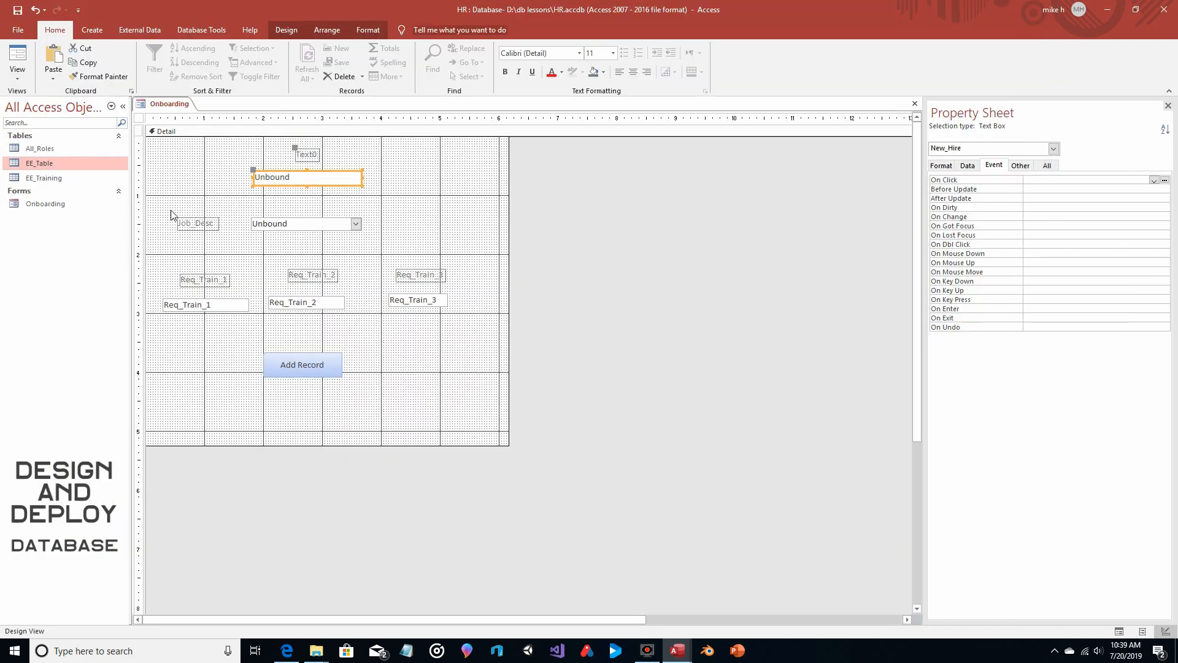
{"action": "left_click", "coordinate": [311, 225]}
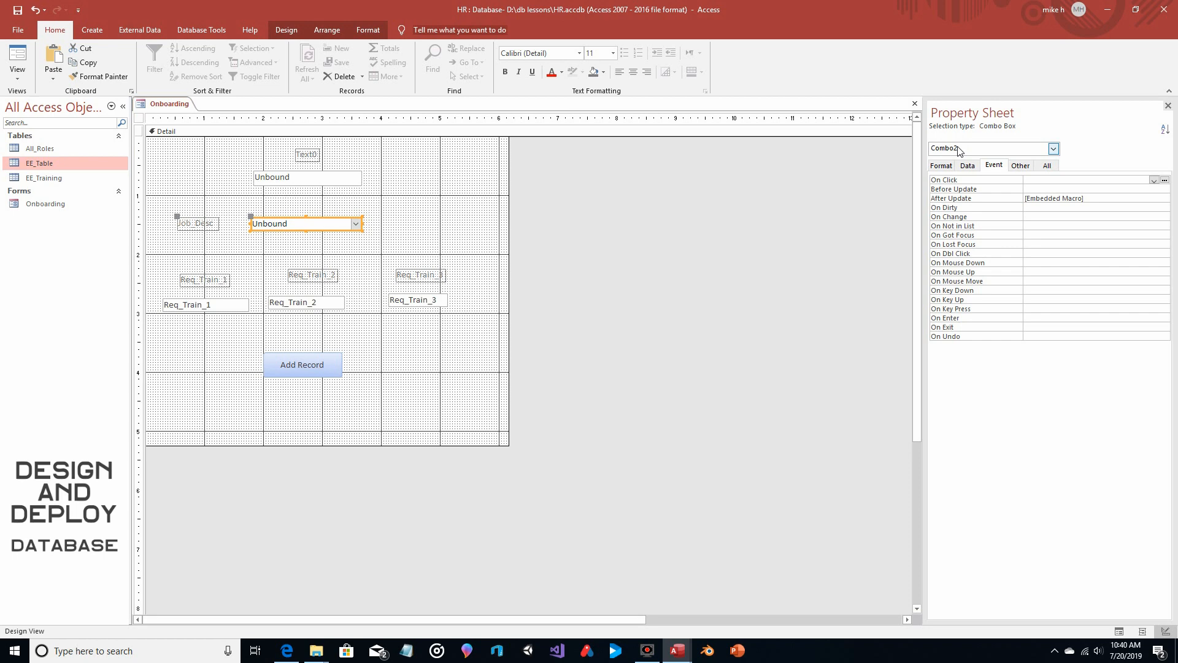
{"action": "mouse_move", "coordinate": [677, 649]}
{"action": "left_click", "coordinate": [738, 607]}
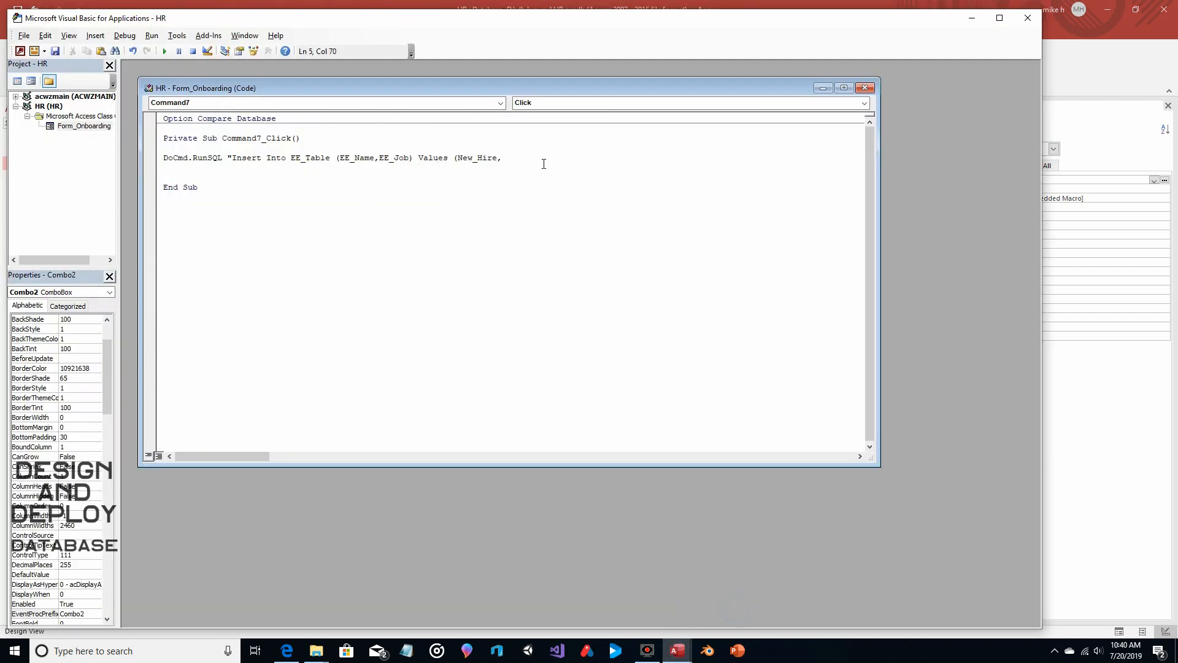
{"action": "type", "text": "Combo2)\""}
{"action": "left_click", "coordinate": [259, 179]}
Close the code editor and the Onboarding form, and reopen the form in Form View
{"action": "left_click", "coordinate": [1027, 18]}
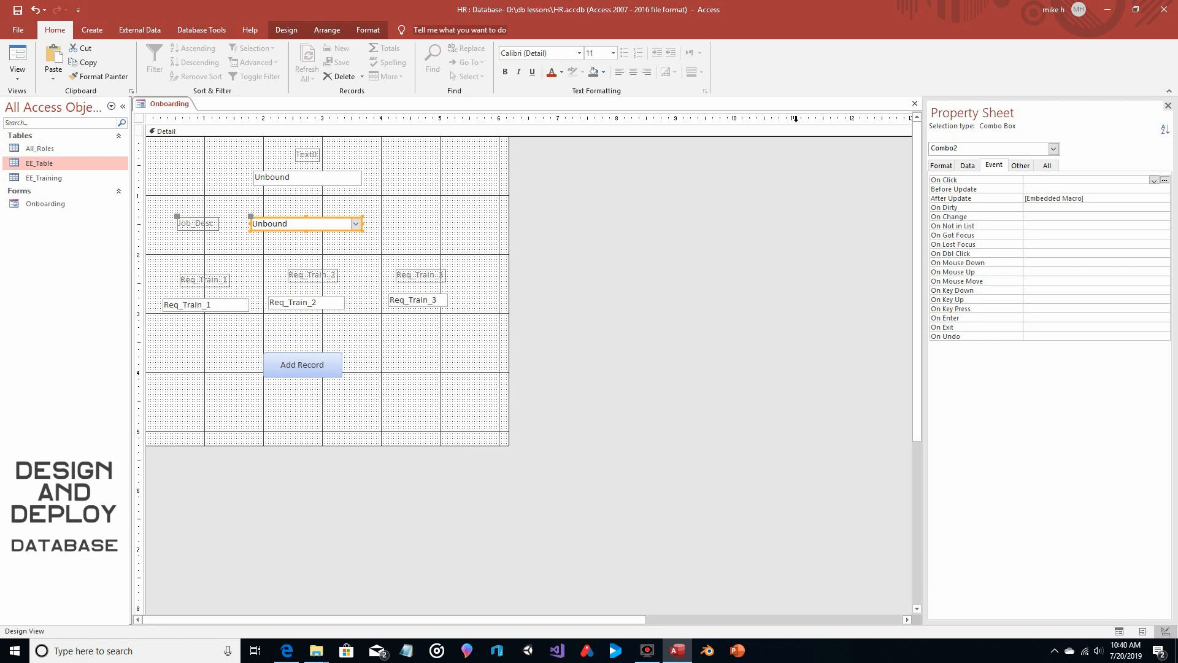
{"action": "left_click", "coordinate": [909, 103]}
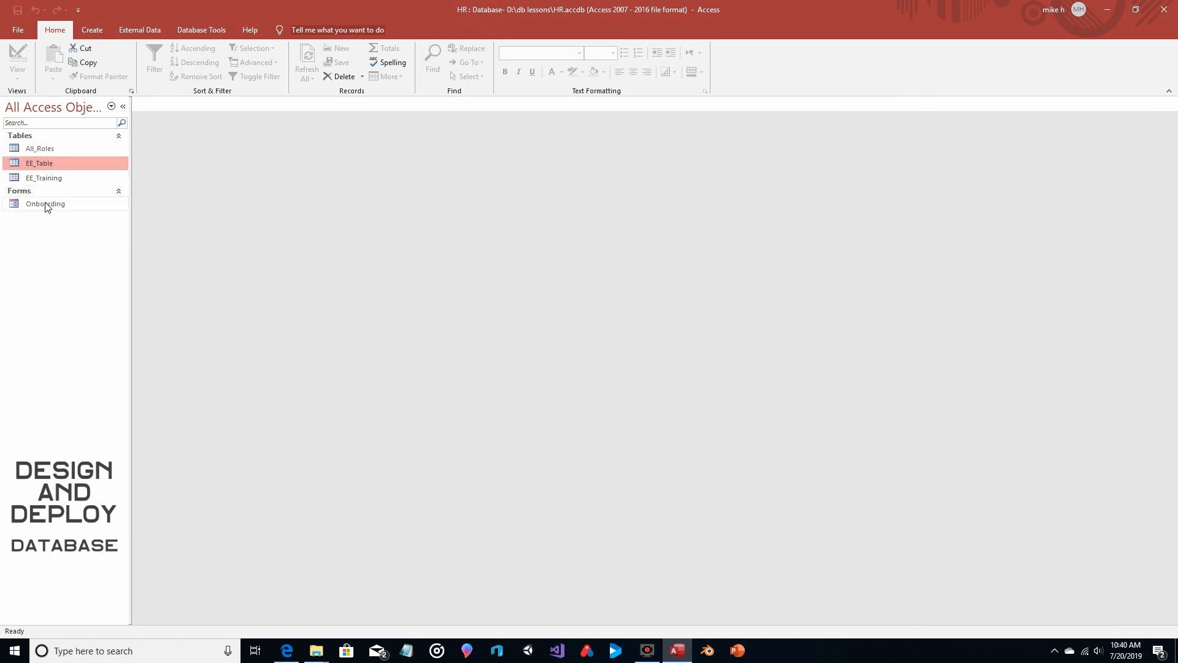
{"action": "double_click", "coordinate": [45, 204]}
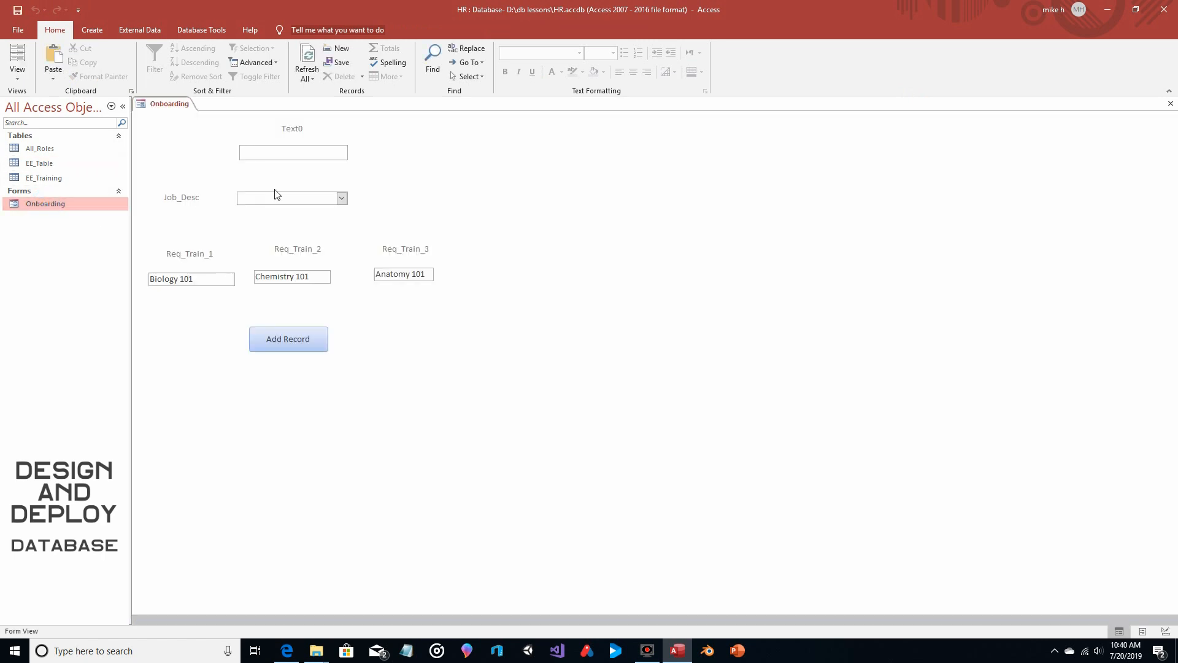
Enter the new hire's first name in the form's text box and choose Superhero as the job description
{"action": "type", "text": "Rebecca"}
{"action": "left_click", "coordinate": [341, 198]}
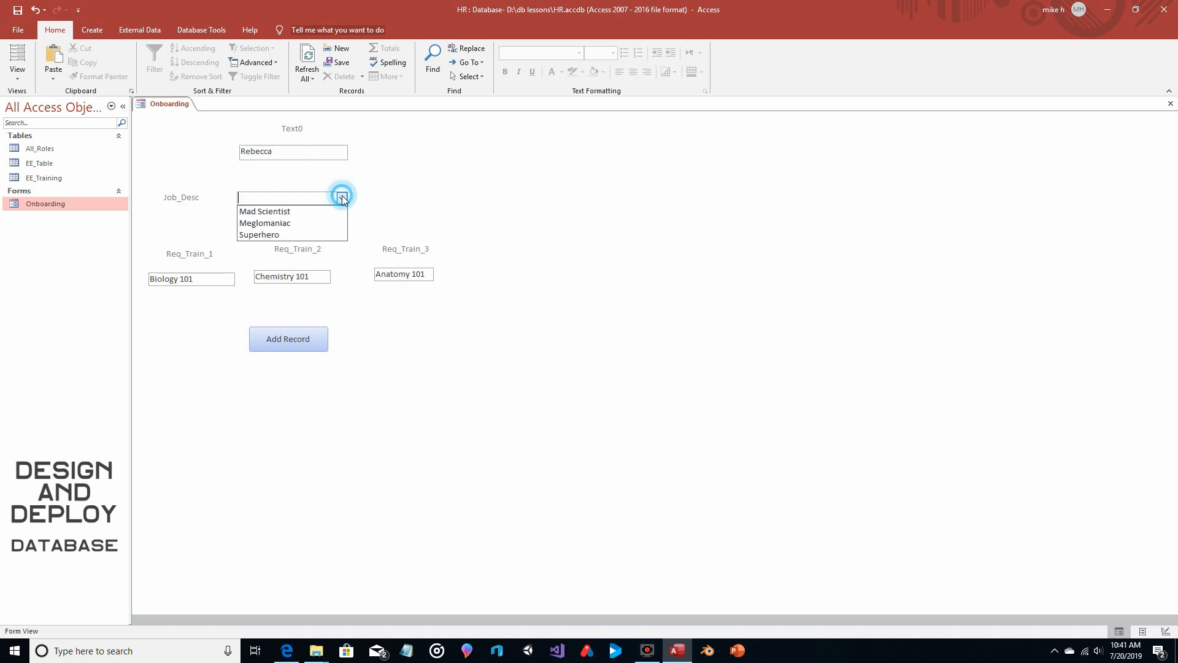
{"action": "left_click", "coordinate": [310, 234]}
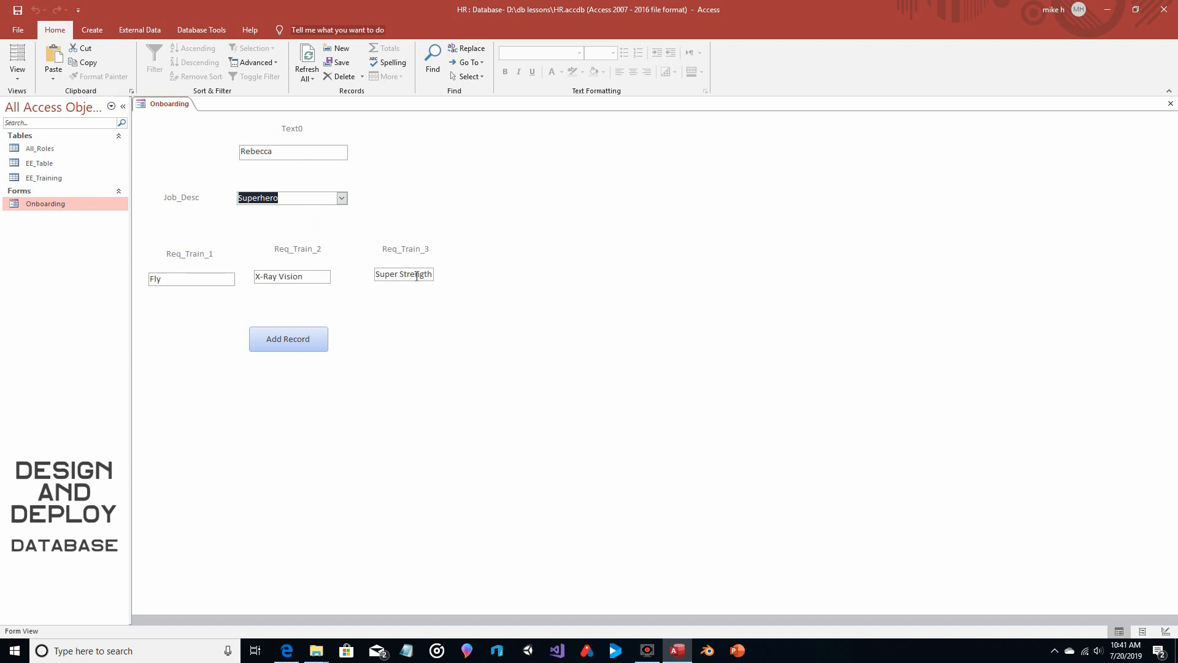
Add the new hire's record from the form, accept the append, and check EE_Table before closing it
{"action": "left_click", "coordinate": [287, 345]}
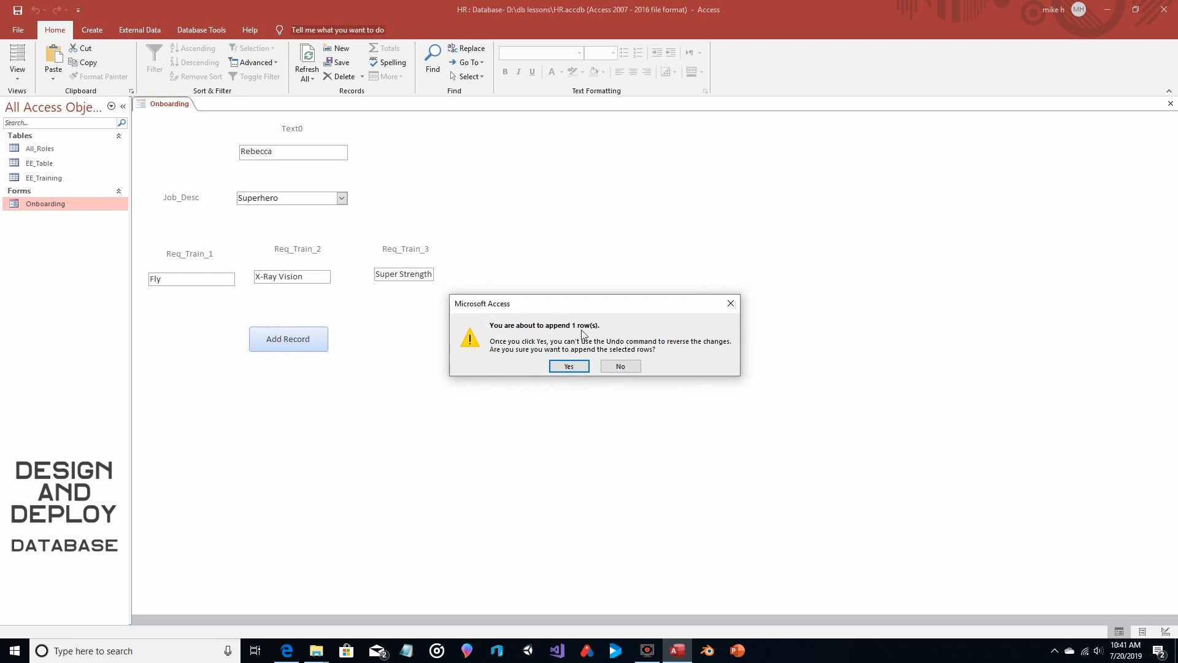
{"action": "left_click", "coordinate": [562, 366]}
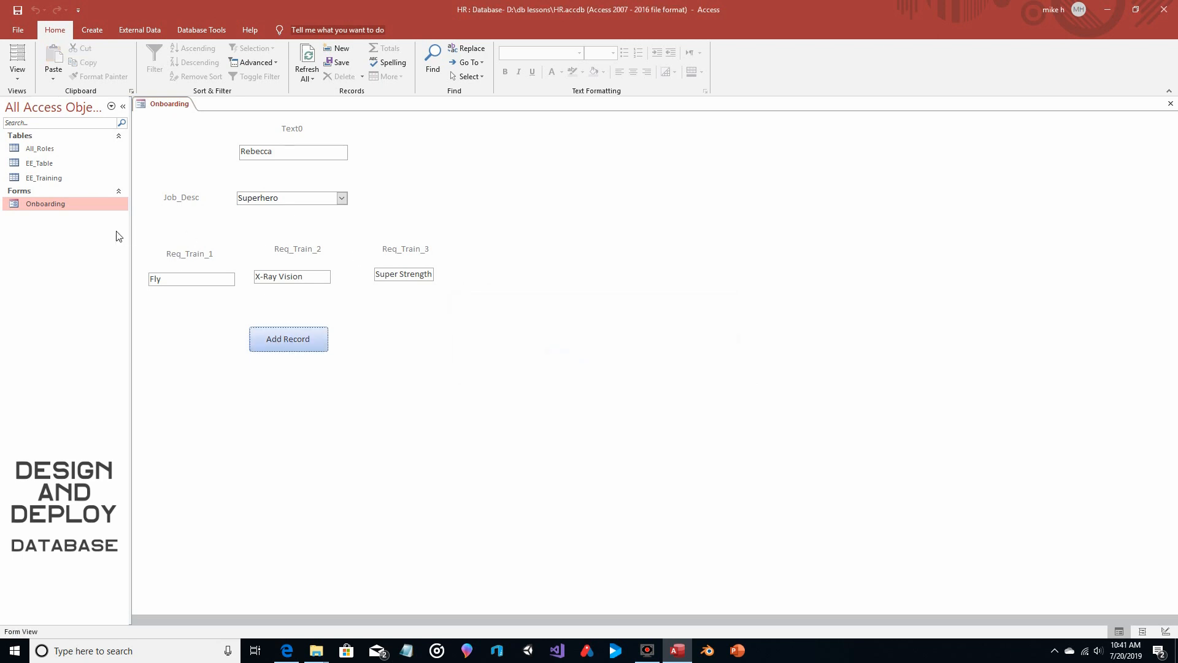
{"action": "double_click", "coordinate": [58, 165]}
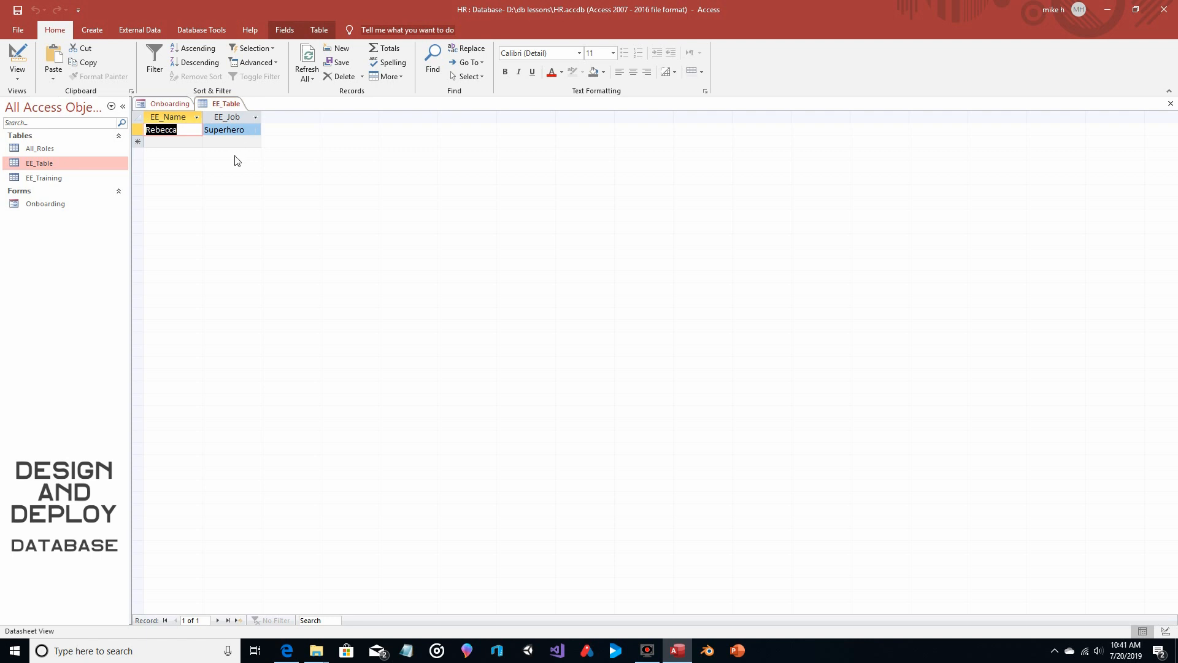
{"action": "left_click", "coordinate": [1170, 104]}
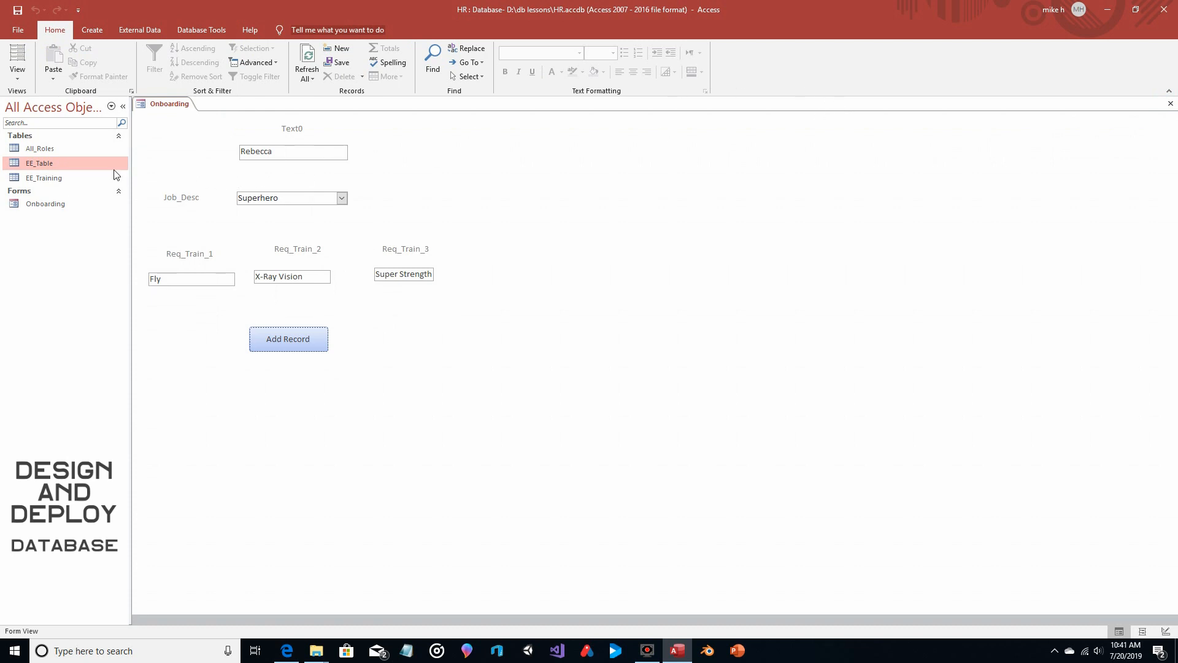
Open the EE_Training table to check its fields, and return to the Onboarding form
{"action": "left_click", "coordinate": [56, 179]}
{"action": "double_click", "coordinate": [55, 179]}
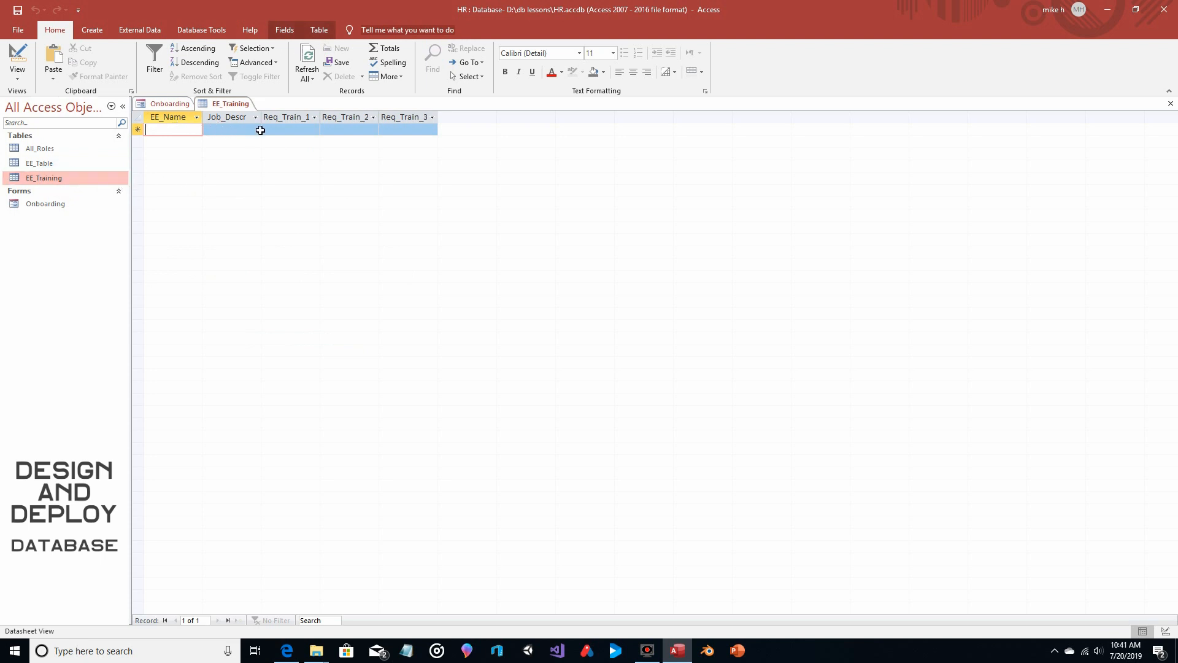
{"action": "left_click", "coordinate": [169, 103]}
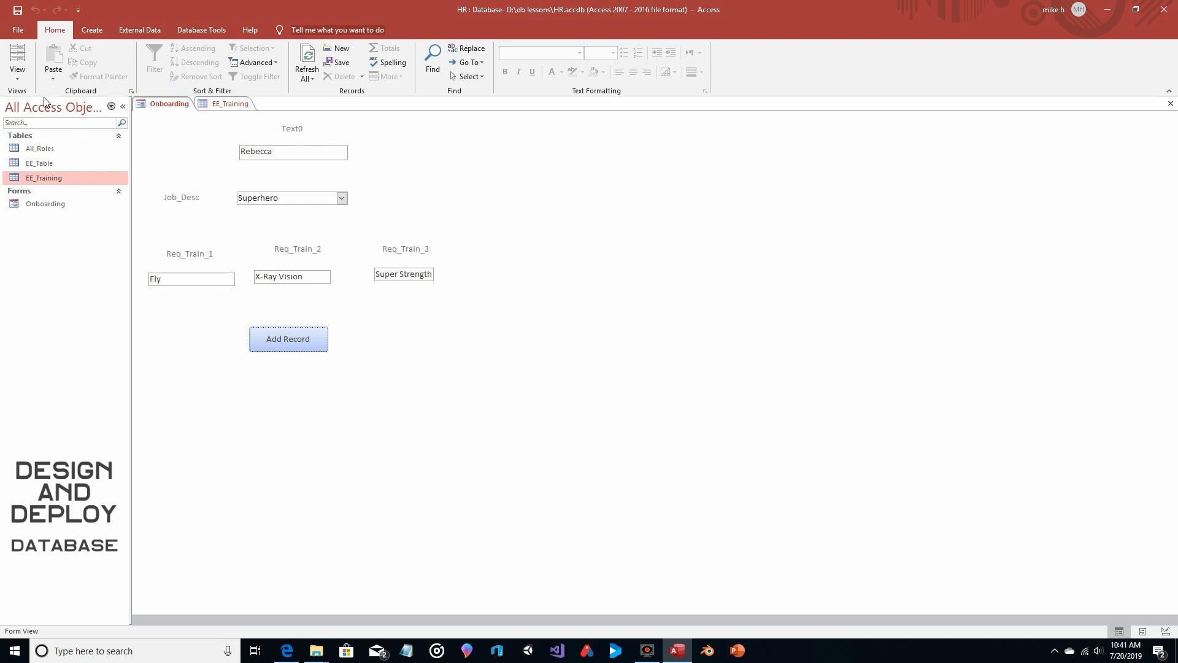
Switch the Onboarding form to Design View and open the Add Record button's On Click event procedure
{"action": "left_click", "coordinate": [17, 73]}
{"action": "left_click", "coordinate": [28, 147]}
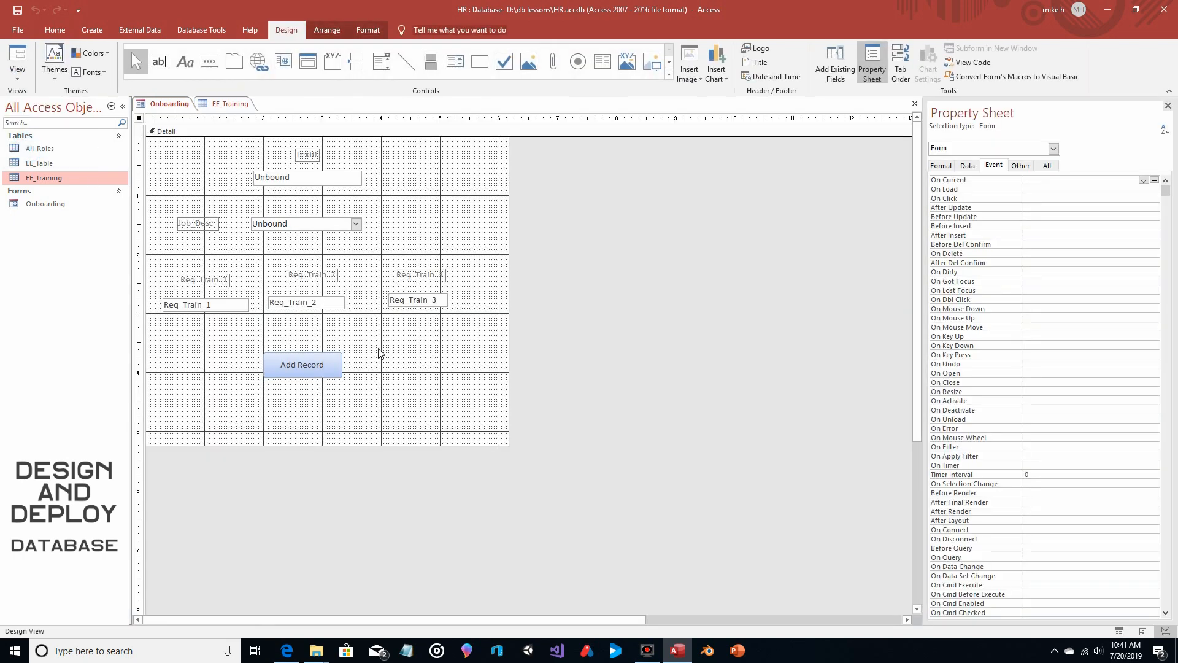
{"action": "left_click", "coordinate": [305, 363]}
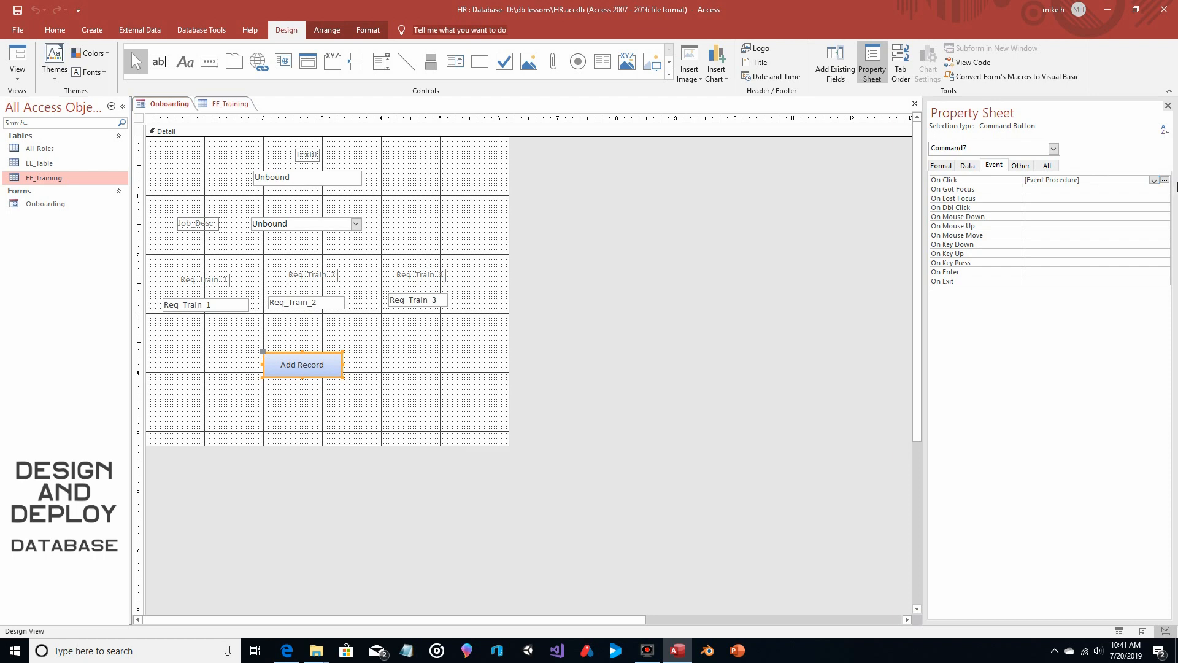
{"action": "left_click", "coordinate": [1164, 179]}
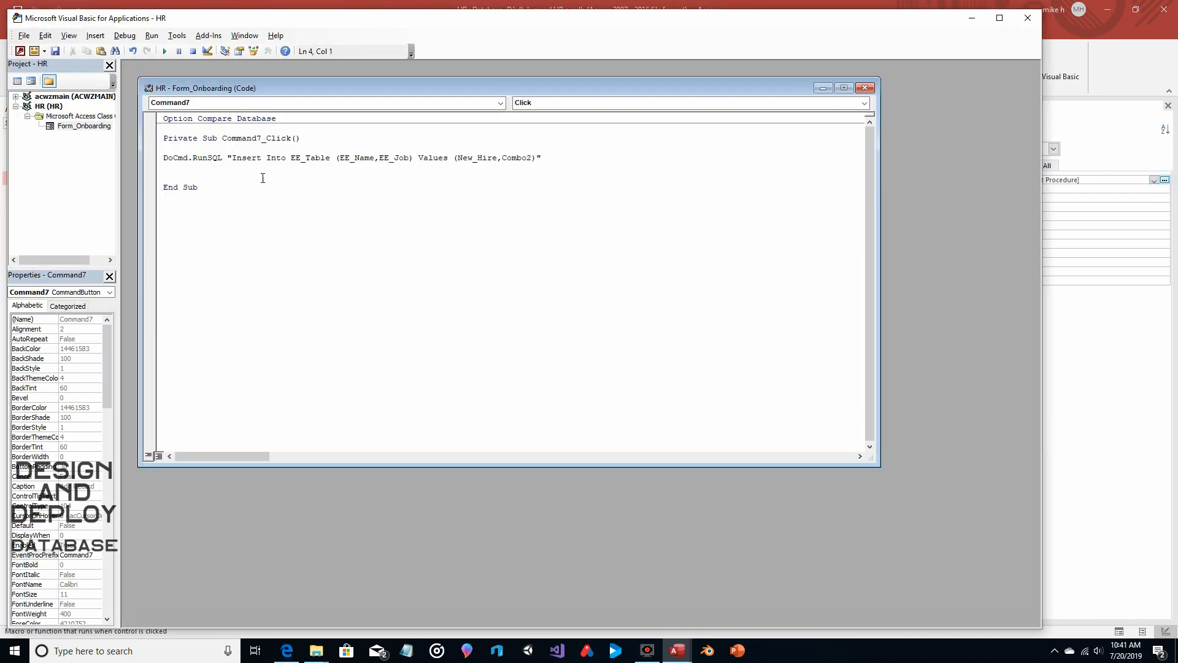
Below the existing statement, start a second one with DoCmd.RunSQL "Insert Into EE_Training (
{"action": "left_click", "coordinate": [203, 176]}
{"action": "key", "text": "Return"}
{"action": "type", "text": "DoCmd."}
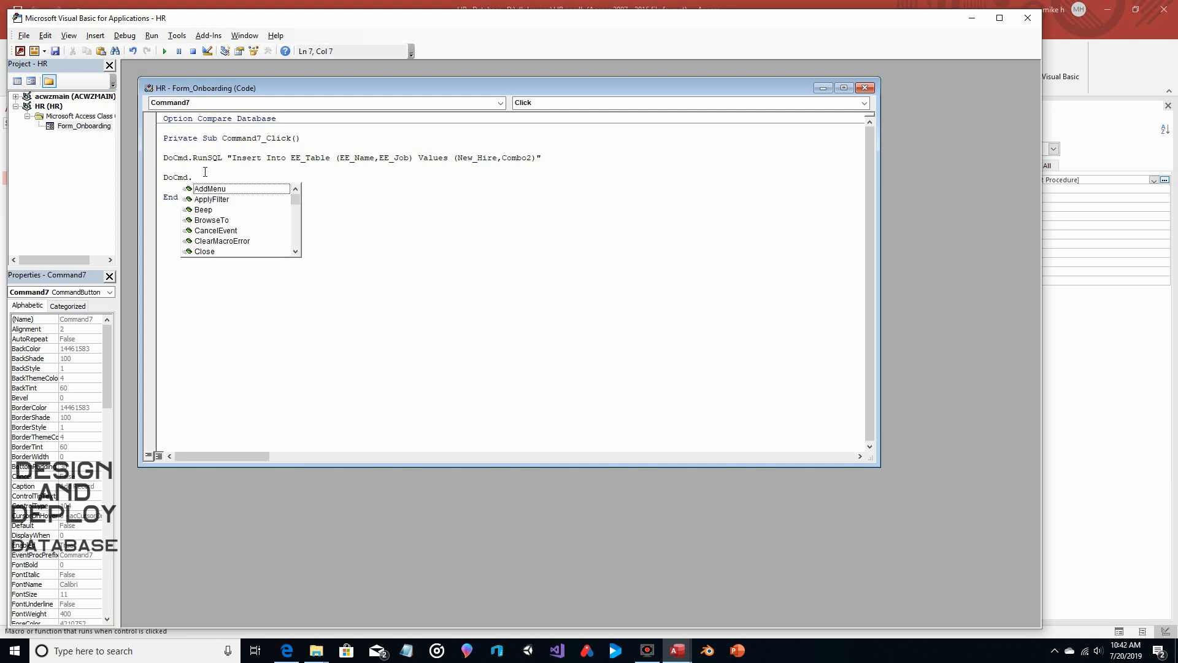
{"action": "type", "text": "Runsq"}
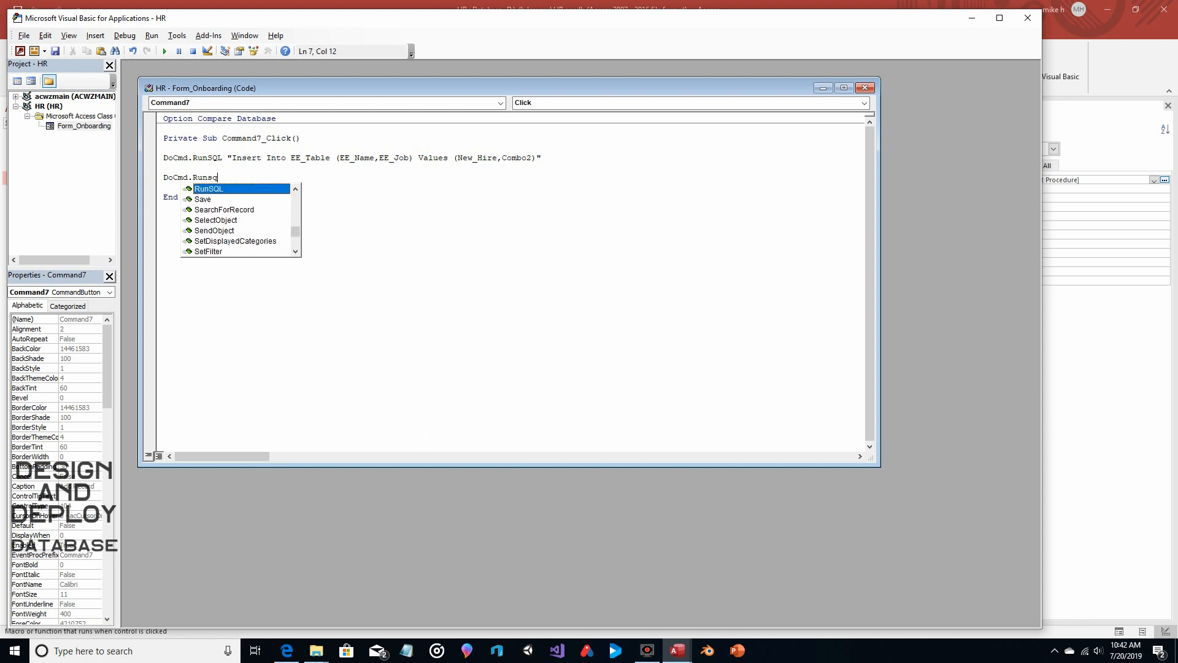
{"action": "key", "text": "Return"}
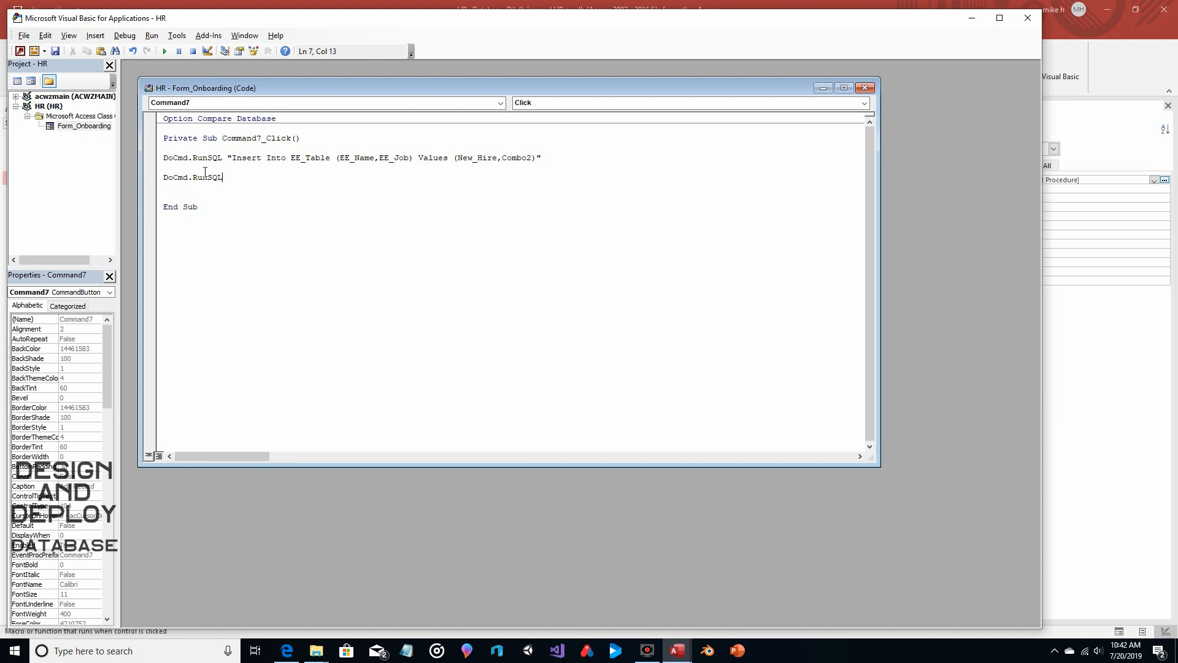
{"action": "type", "text": "\"Insert "}
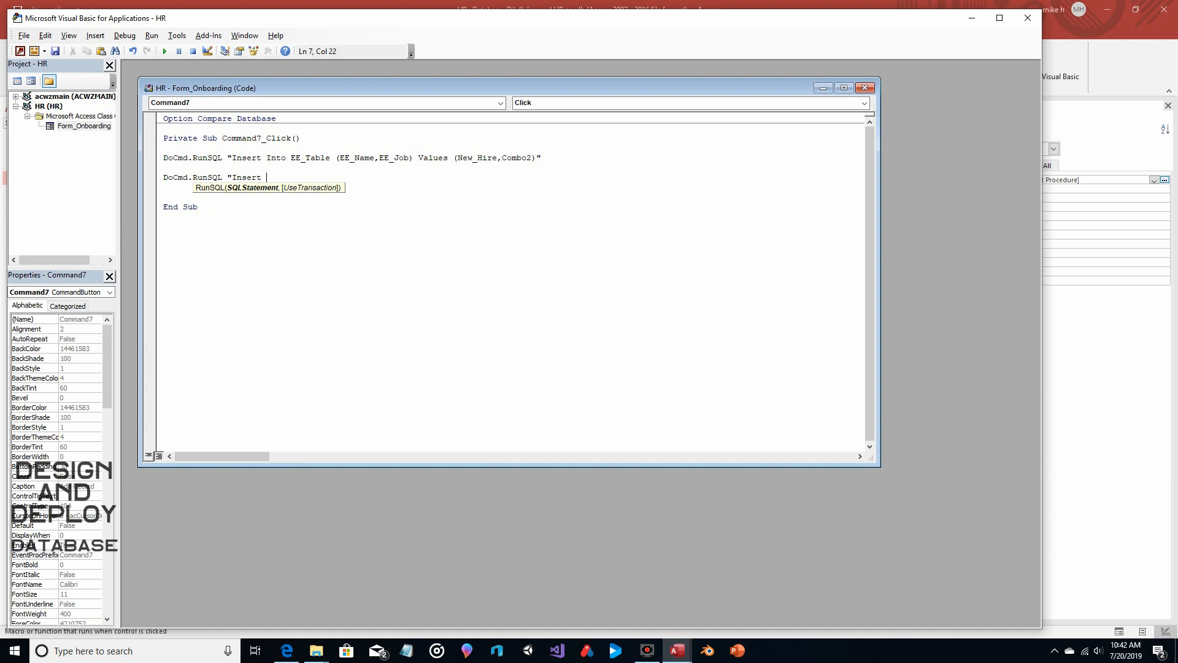
{"action": "type", "text": "Into  EE_Training ("}
Look up the field names in the EE_Training table and return to the code editor
{"action": "left_click", "coordinate": [678, 650]}
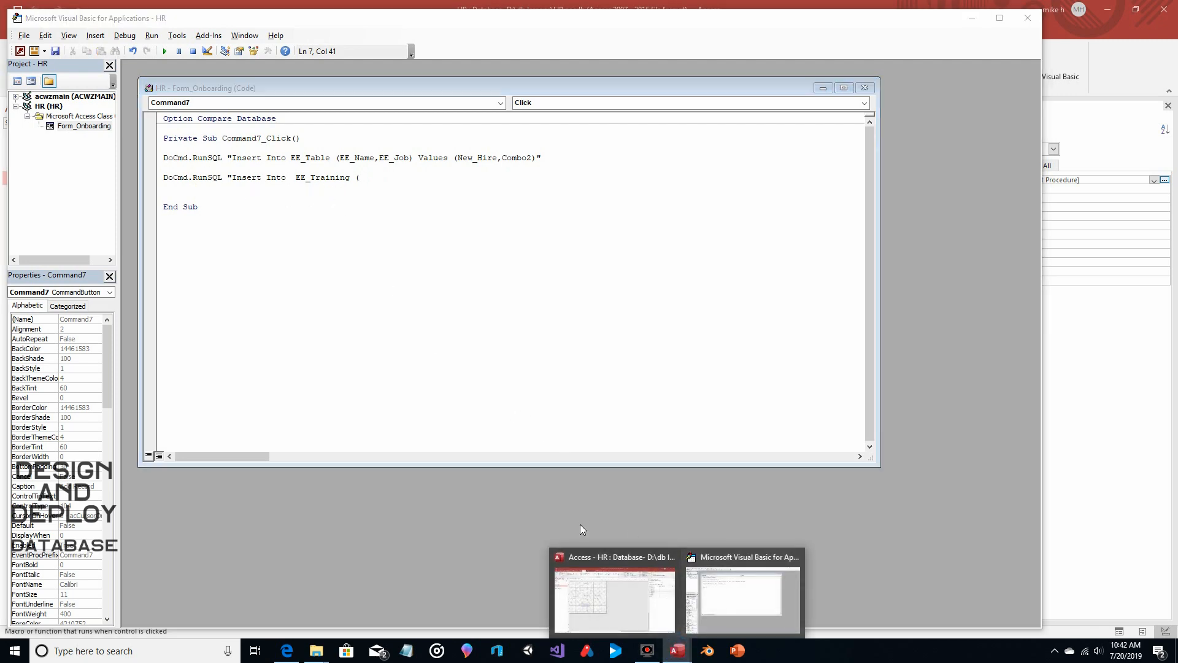
{"action": "left_click", "coordinate": [608, 589]}
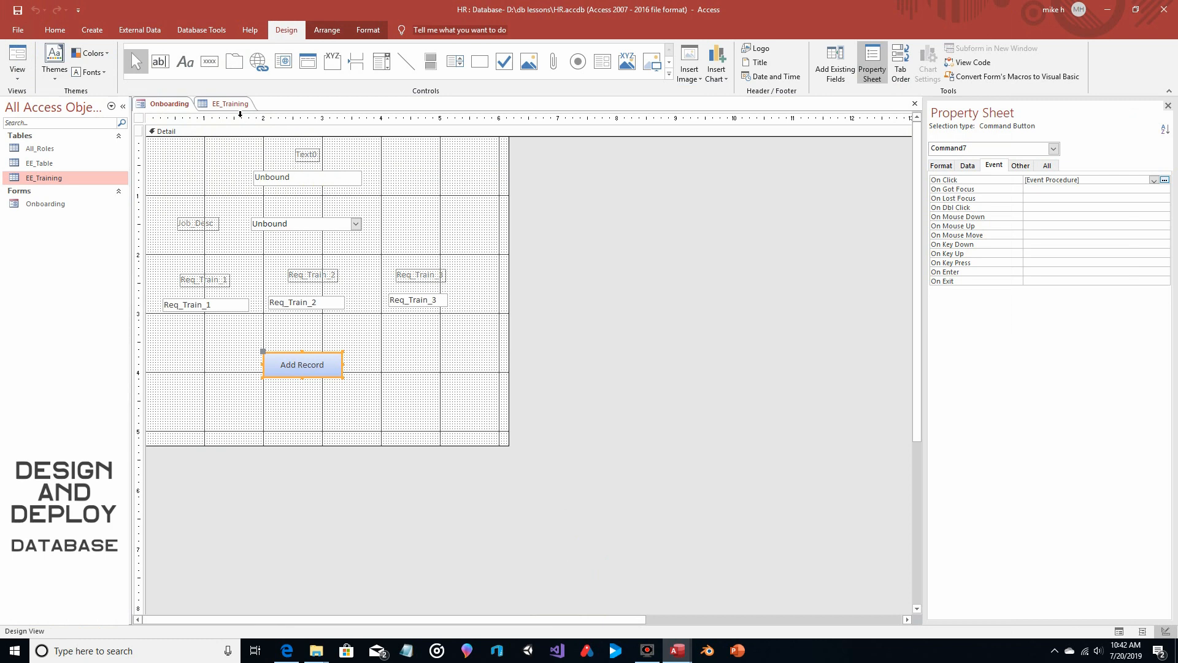
{"action": "left_click", "coordinate": [225, 115]}
{"action": "left_click", "coordinate": [225, 111]}
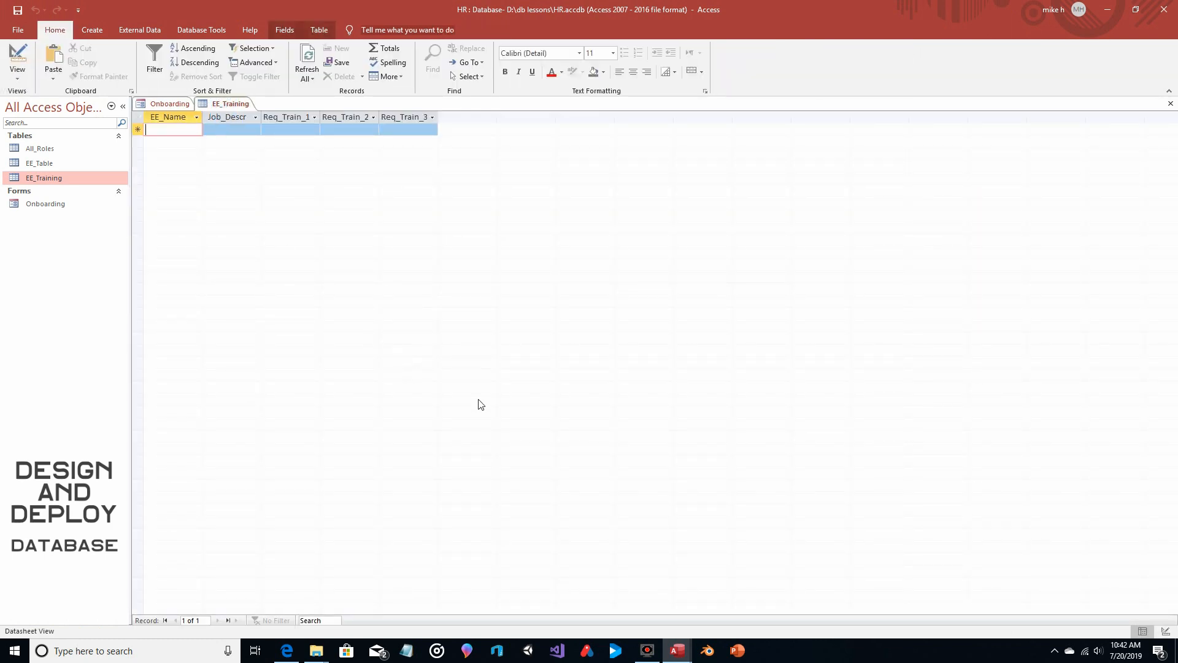
{"action": "mouse_move", "coordinate": [689, 639]}
{"action": "left_click", "coordinate": [739, 598]}
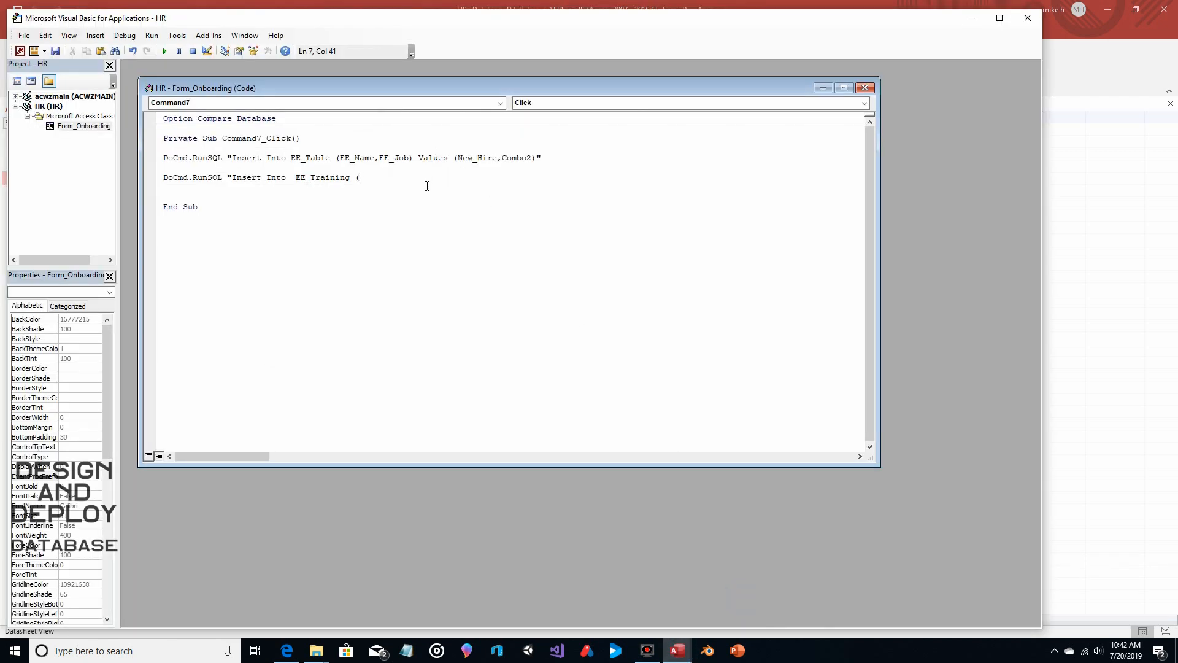
Complete the EE_Training field list with EE_Name, Job_Descr, Req_Train_1,Req_Train_2,Req_Train_3)
{"action": "type", "text": "EE_Name, Job_Descr, Req_Train_1,Req_Train_2"}
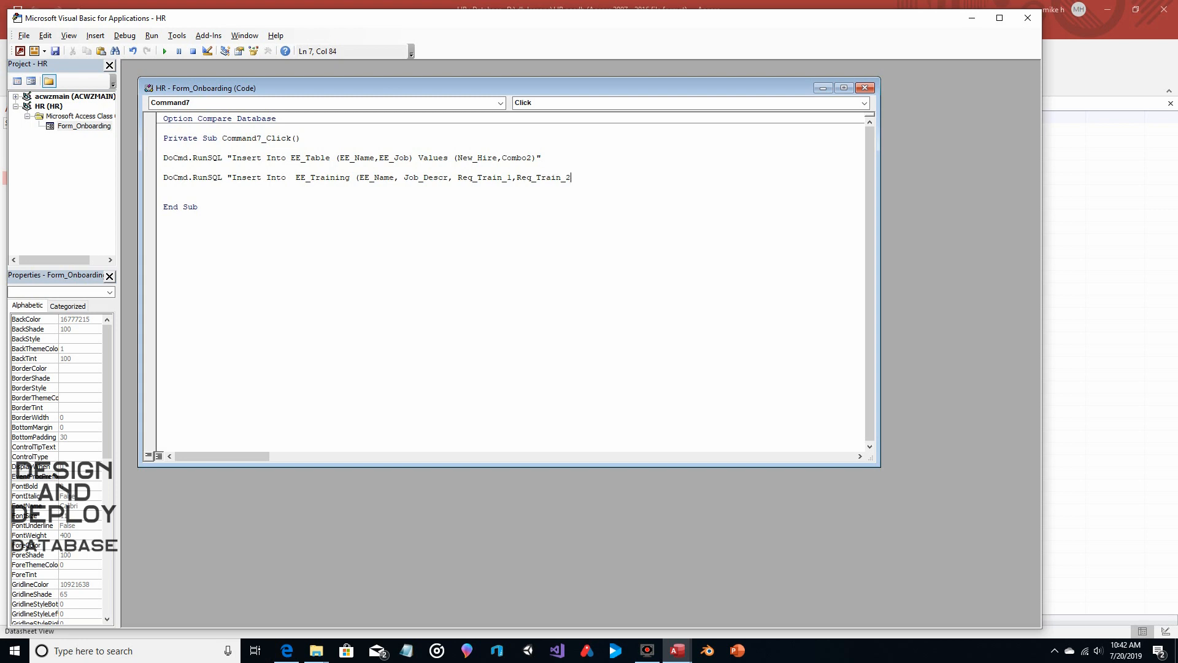
{"action": "type", "text": ",Req_Train_3"}
{"action": "type", "text": ")"}
Compare the two SQL statements and remove the extra space before EE_Training
{"action": "left_click_drag", "start_coordinate": [654, 179], "coordinate": [296, 178]}
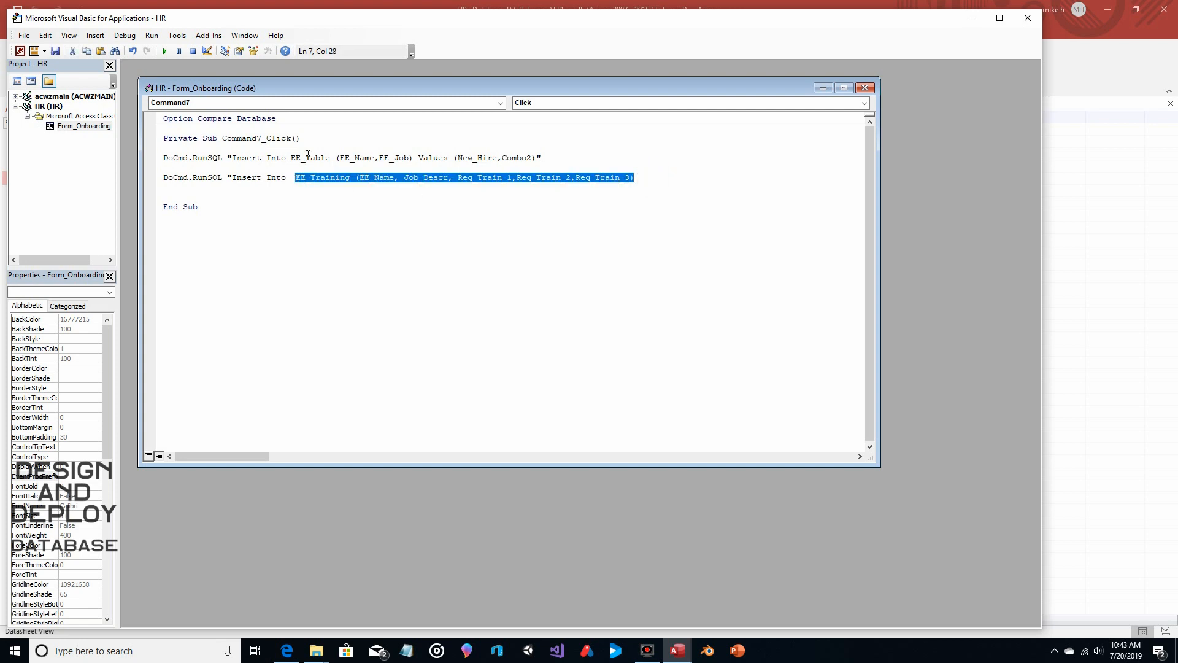
{"action": "left_click_drag", "start_coordinate": [339, 158], "coordinate": [410, 160]}
{"action": "left_click", "coordinate": [411, 161]}
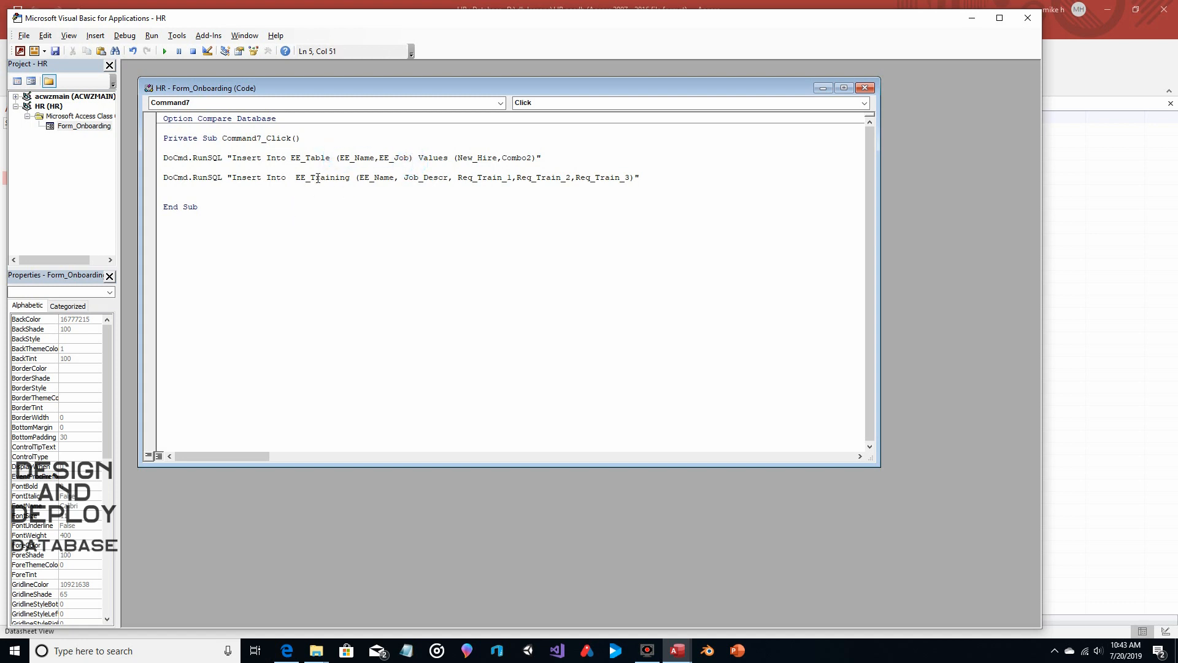
{"action": "left_click", "coordinate": [295, 177]}
{"action": "key", "text": "BackSpace"}
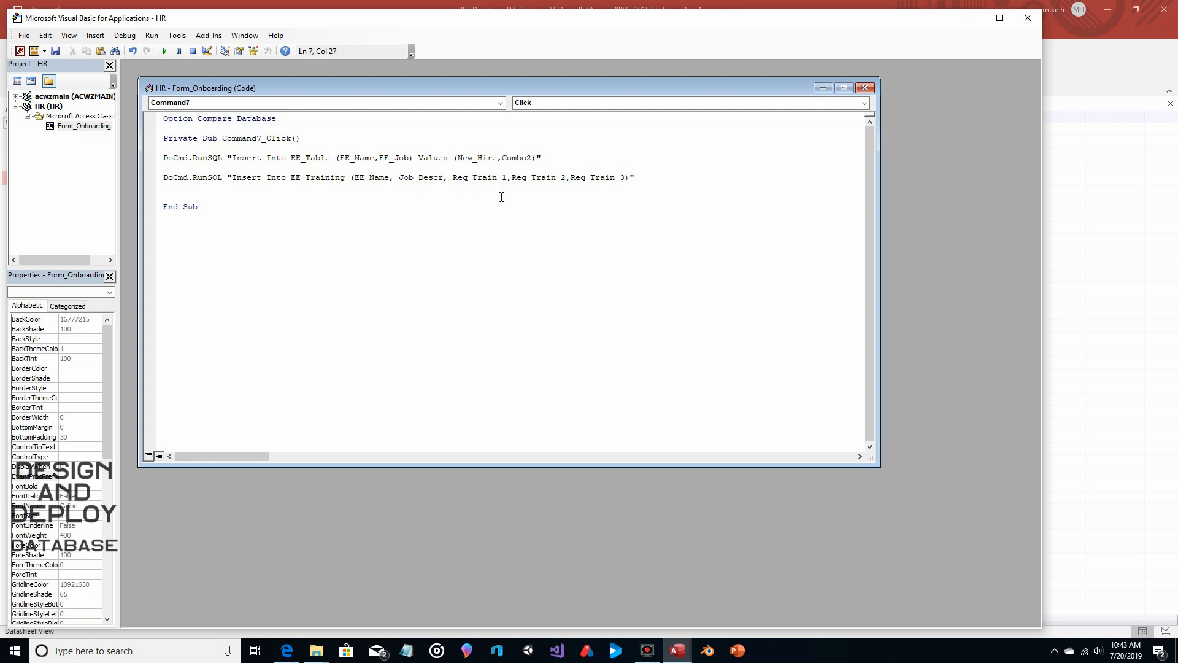
Append Values (New_Hire,Combo2, after the field list inside the EE_Training statement
{"action": "left_click", "coordinate": [632, 177]}
{"action": "type", "text": "Values (New_g"}
{"action": "type", "text": "ire"}
{"action": "key", "text": "BackSpace"}
{"action": "key", "text": "BackSpace"}
{"action": "key", "text": "BackSpace"}
{"action": "key", "text": "BackSpace"}
{"action": "type", "text": "Hie"}
{"action": "key", "text": "BackSpace"}
{"action": "type", "text": "re,"}
{"action": "type", "text": "Combo2,"}
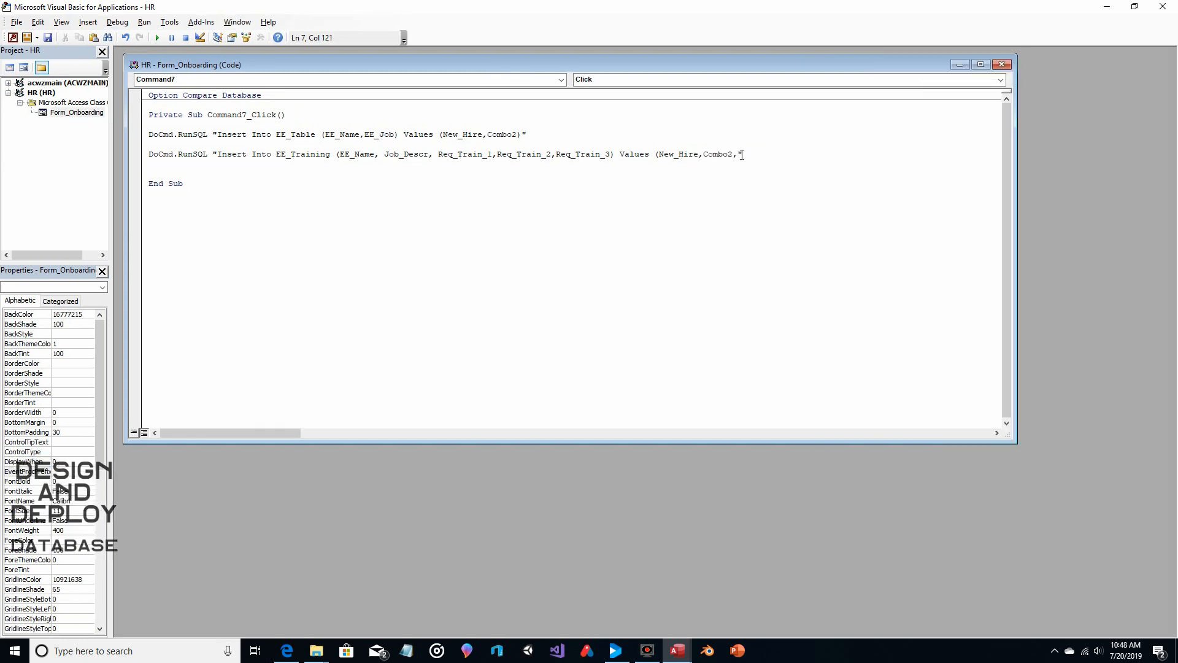
Finish the EE_Training value list with Req_Train_1,Req_Train_2,Req_Train_3) and review the completed statement
{"action": "type", "text": "Req_Train_1,Req_Train_2,Req_Train_3"}
{"action": "type", "text": ")"}
{"action": "left_click_drag", "start_coordinate": [218, 155], "coordinate": [858, 163]}
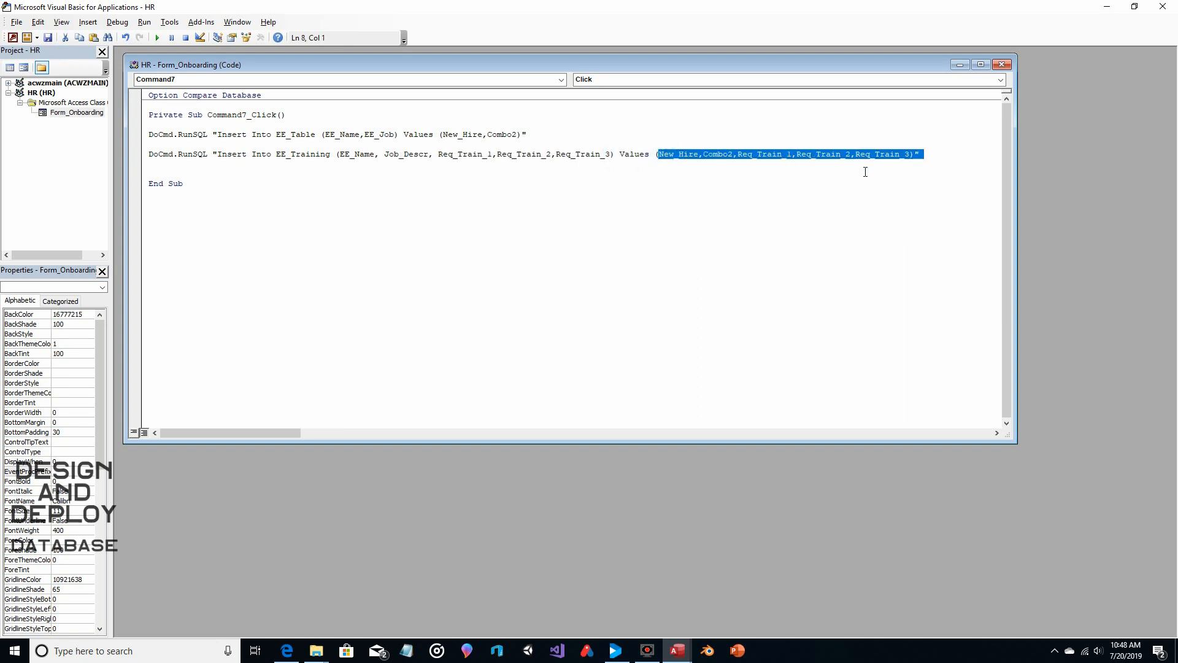
{"action": "left_click", "coordinate": [865, 172]}
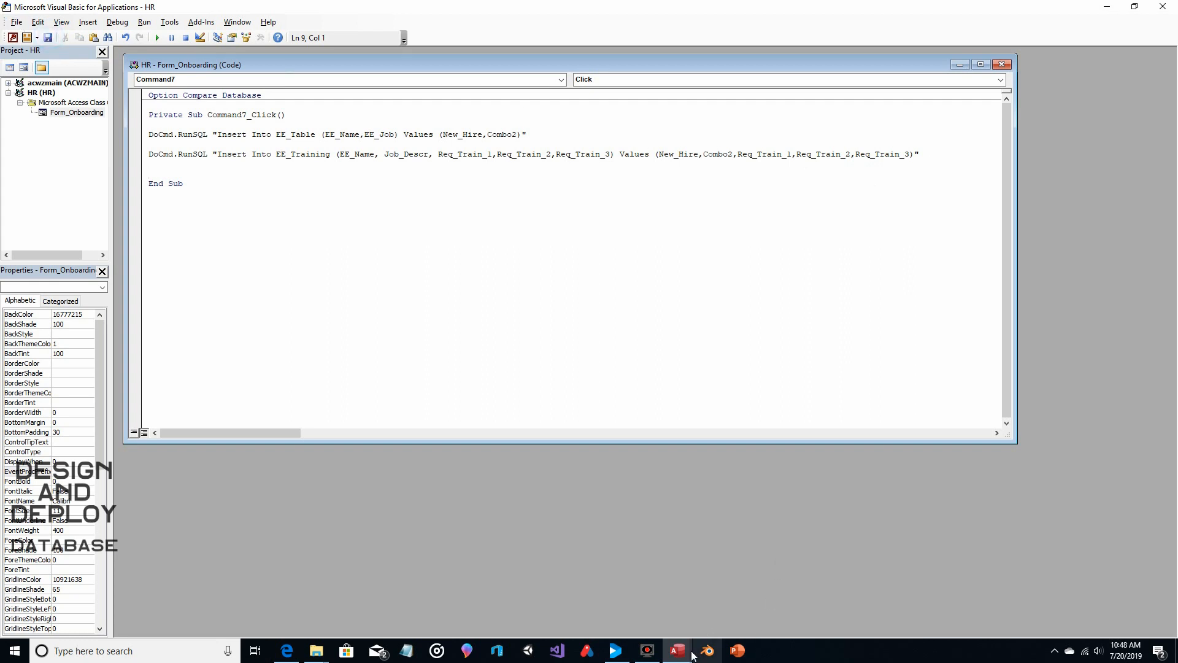
Return to the database window, close EE_Training, and show the Onboarding form in Form View
{"action": "mouse_move", "coordinate": [693, 655]}
{"action": "left_click", "coordinate": [593, 549]}
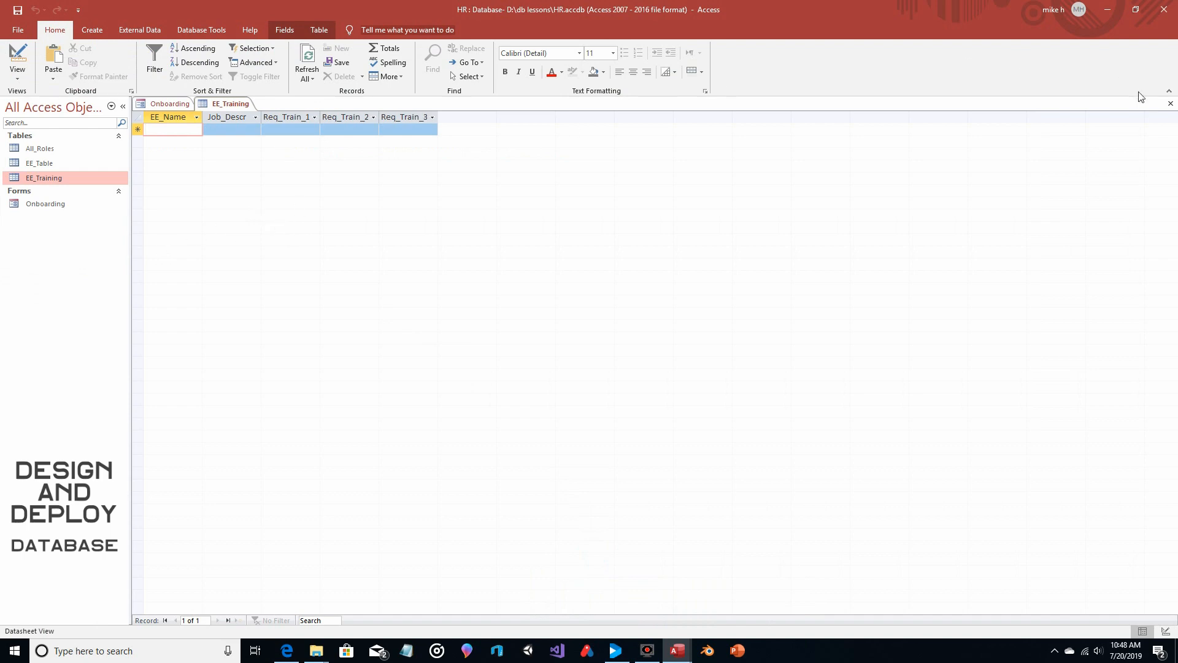
{"action": "left_click", "coordinate": [1170, 103]}
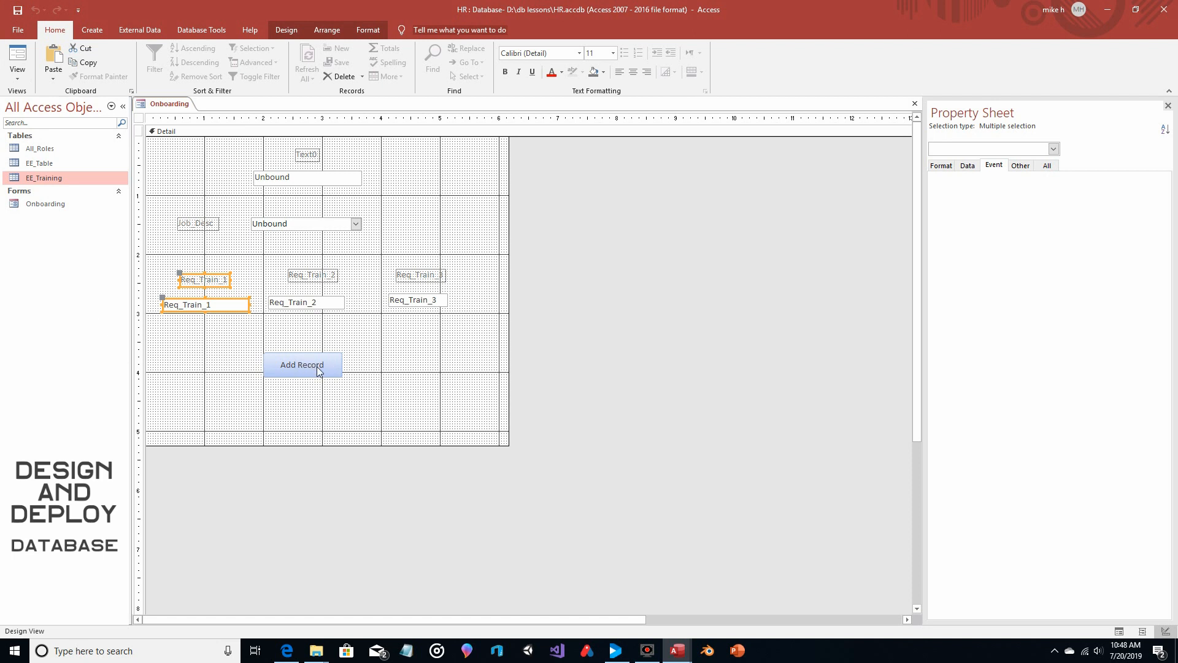
{"action": "left_click", "coordinate": [18, 58]}
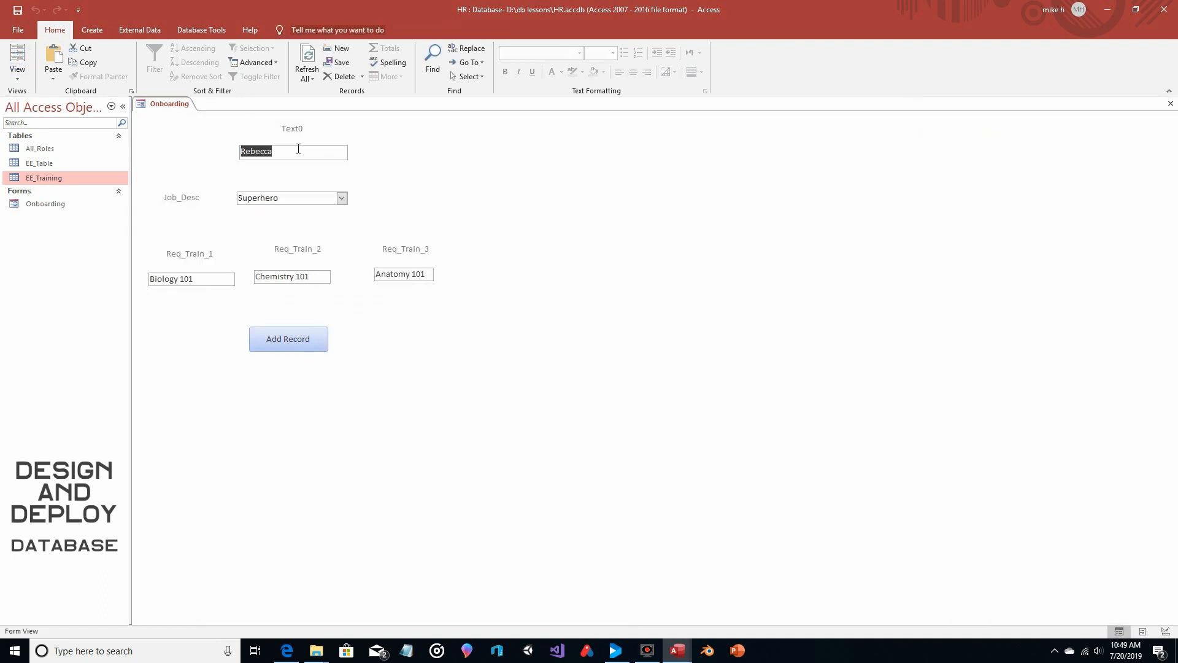
Replace the name on the form with another new hire's first name and choose Meglomaniac as the job description
{"action": "key", "text": "BackSpace"}
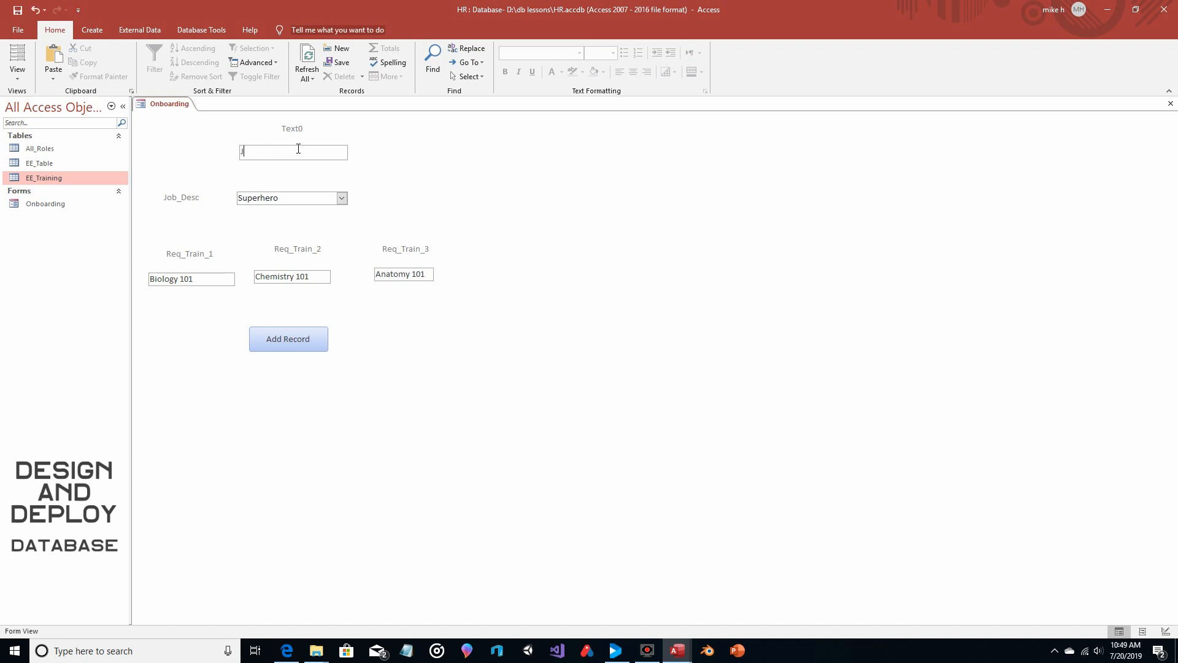
{"action": "type", "text": "Jill"}
{"action": "left_click", "coordinate": [341, 197]}
{"action": "left_click", "coordinate": [315, 225]}
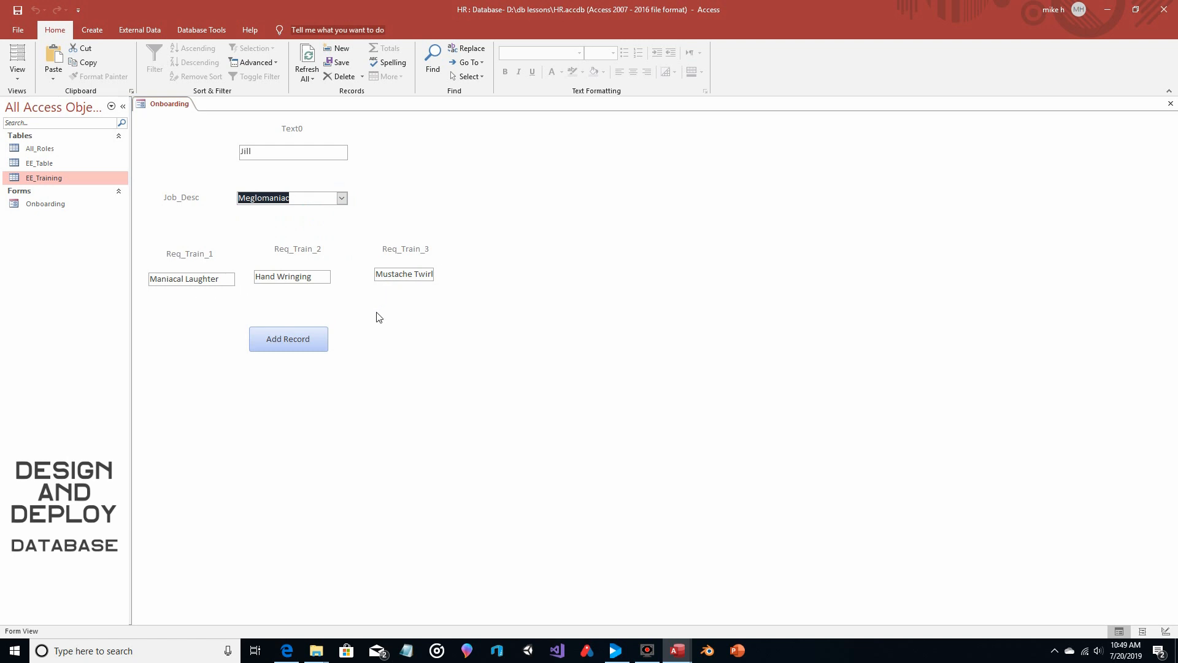
Add the second new hire's record and accept the appends to both tables
{"action": "left_click", "coordinate": [294, 338]}
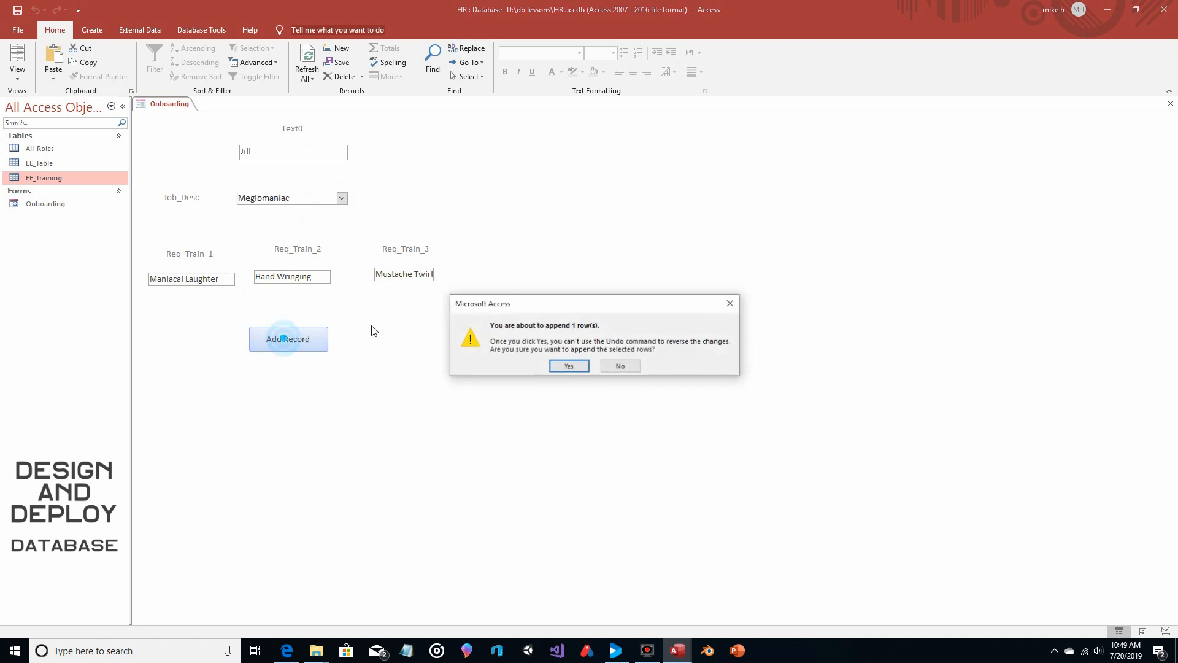
{"action": "left_click", "coordinate": [565, 366]}
{"action": "left_click", "coordinate": [564, 366]}
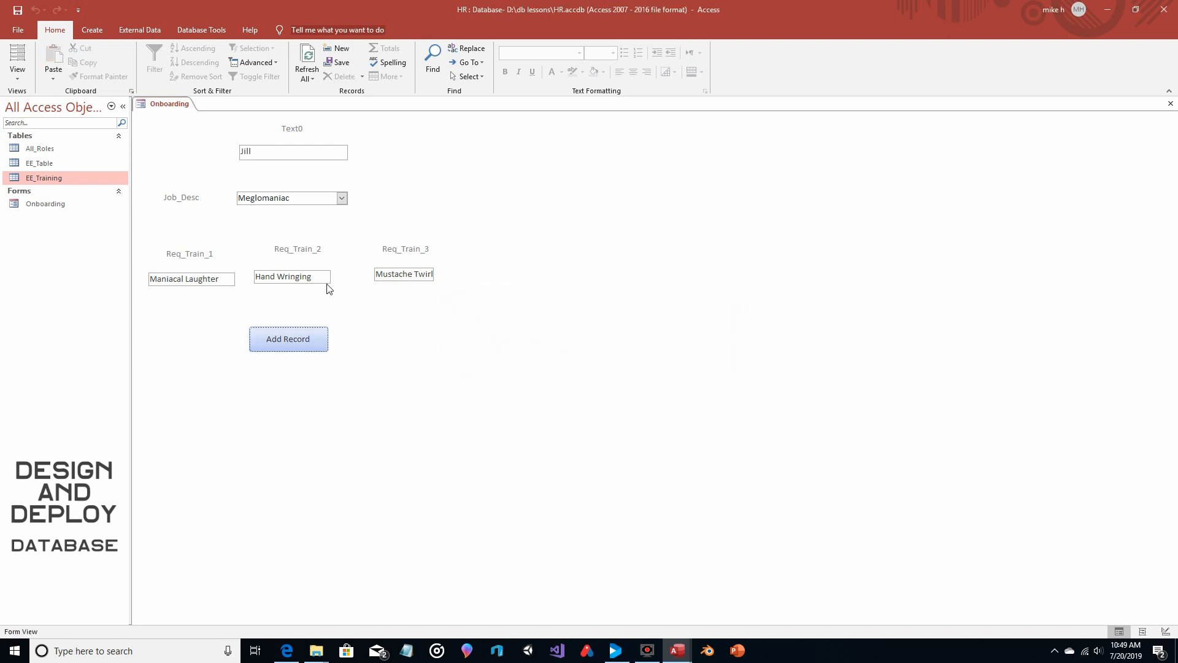
Open EE_Table and EE_Training to check the newly appended records
{"action": "left_click", "coordinate": [52, 165]}
{"action": "double_click", "coordinate": [52, 164]}
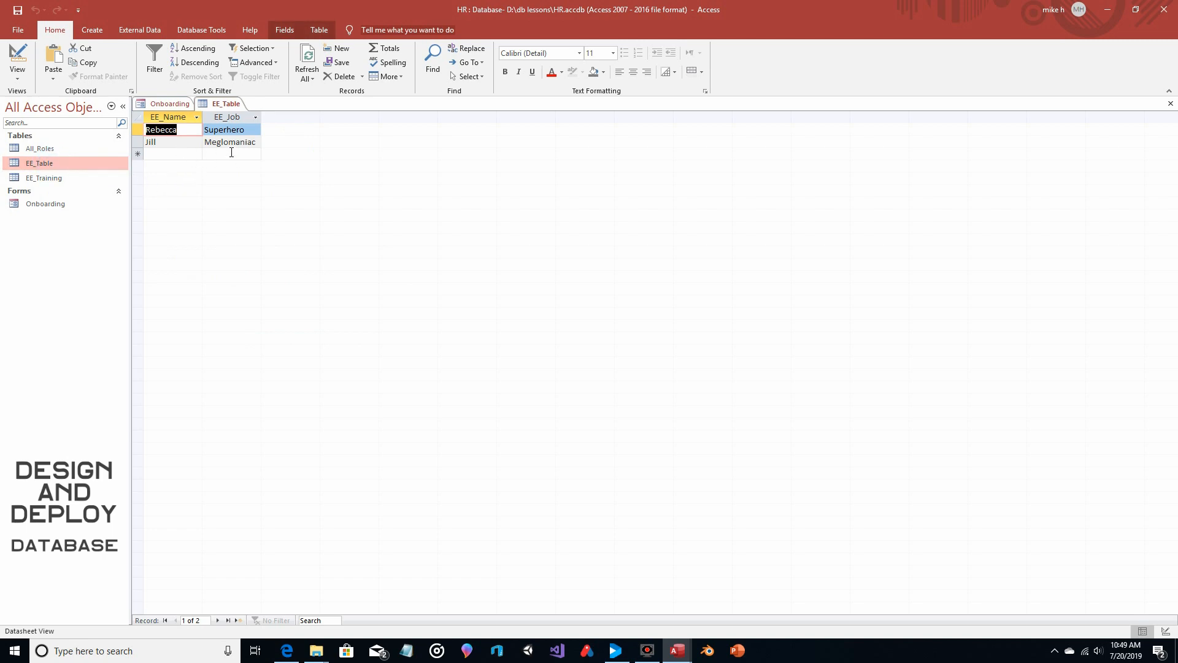
{"action": "left_click", "coordinate": [61, 179]}
{"action": "double_click", "coordinate": [61, 179]}
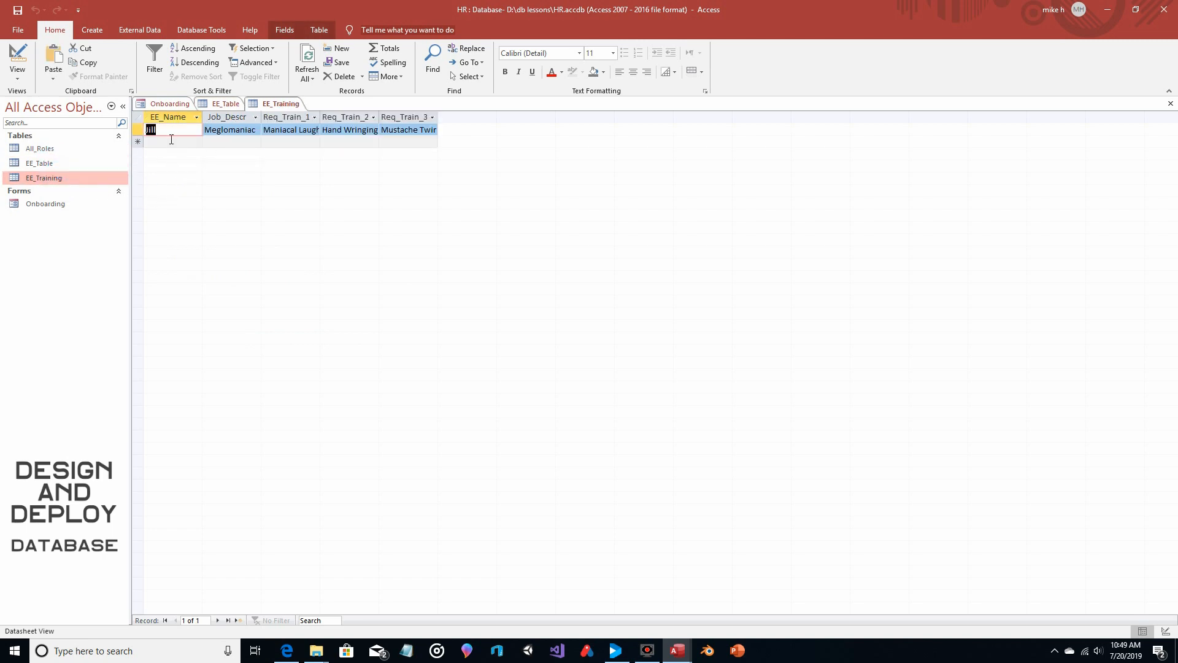